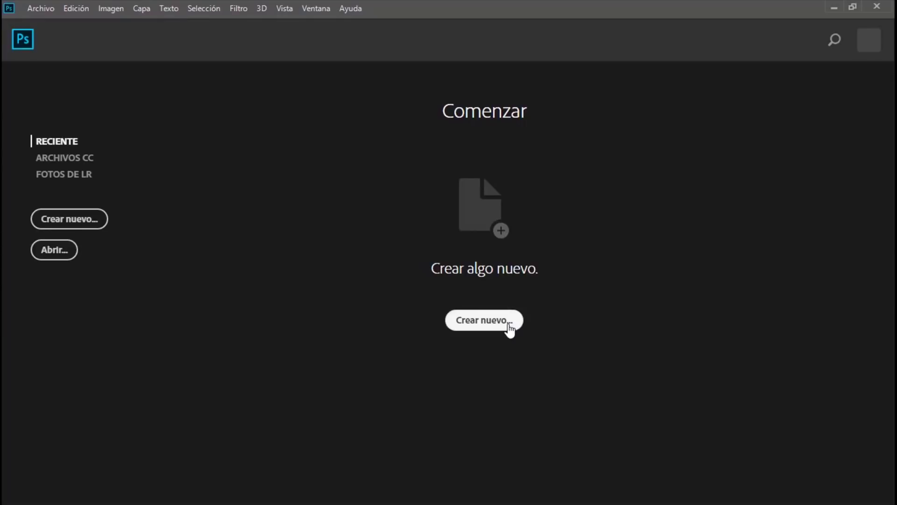
# - Create a new 494 × 412 px document with artboards enabled
pyautogui.click(509, 327)
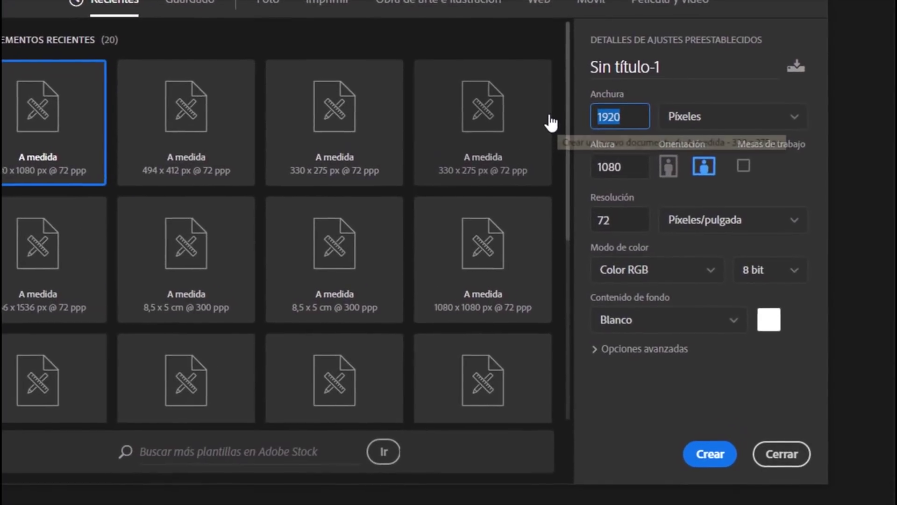
pyautogui.write('494')
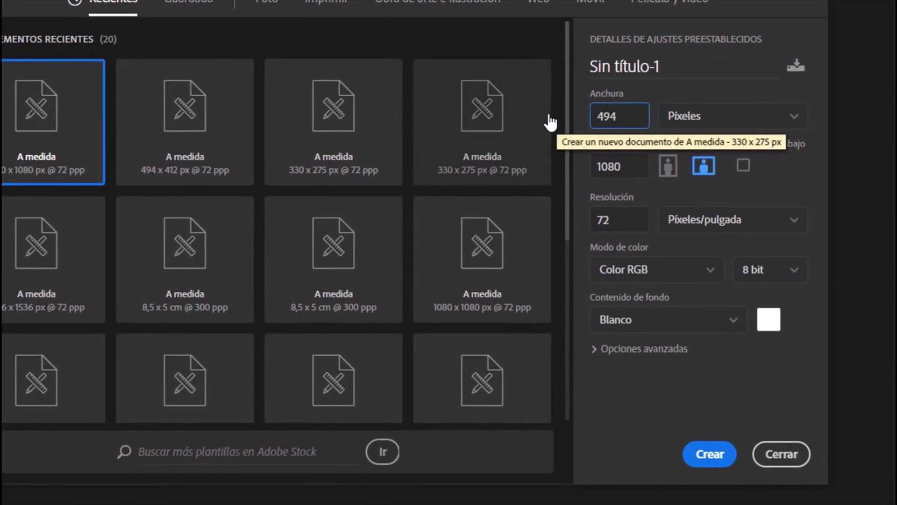
pyautogui.press('Tab')
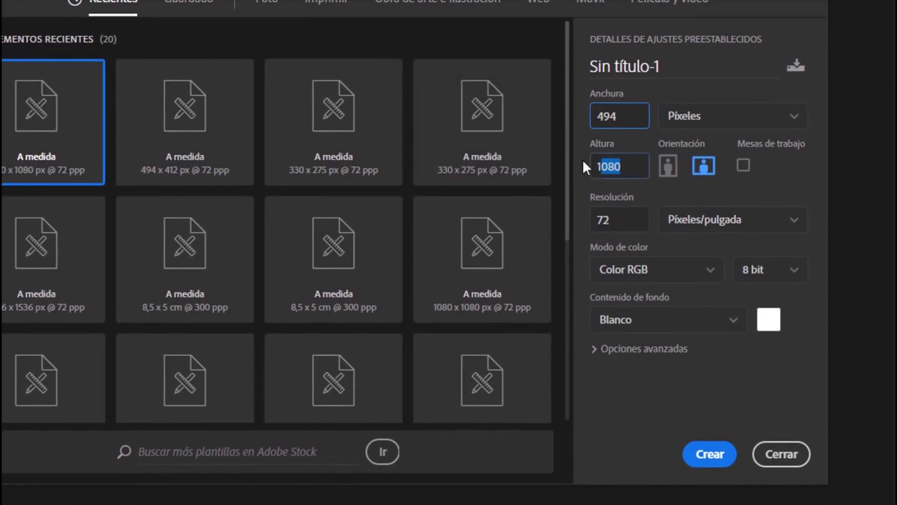
pyautogui.write('412')
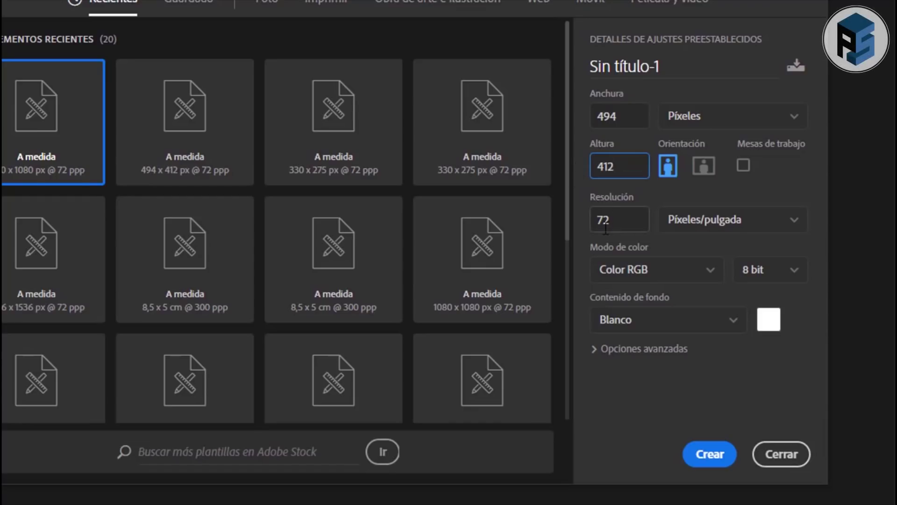
pyautogui.click(742, 173)
pyautogui.click(744, 166)
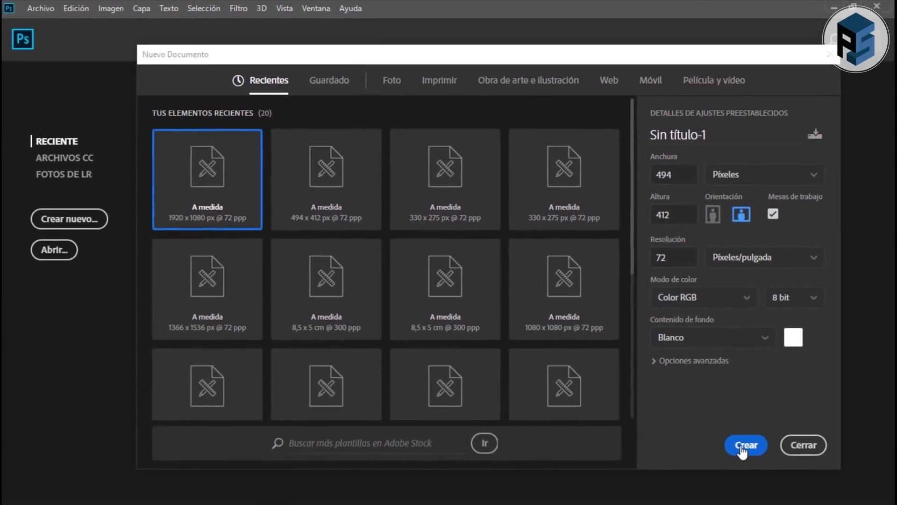
pyautogui.click(715, 456)
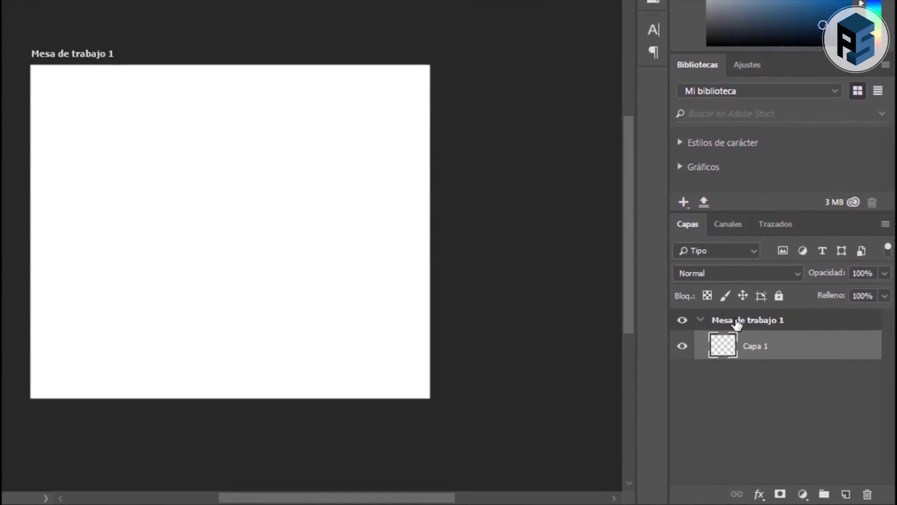
# - Rename the 'Mesa de trabajo 1' artboard to 'Skate'
pyautogui.doubleClick(766, 355)
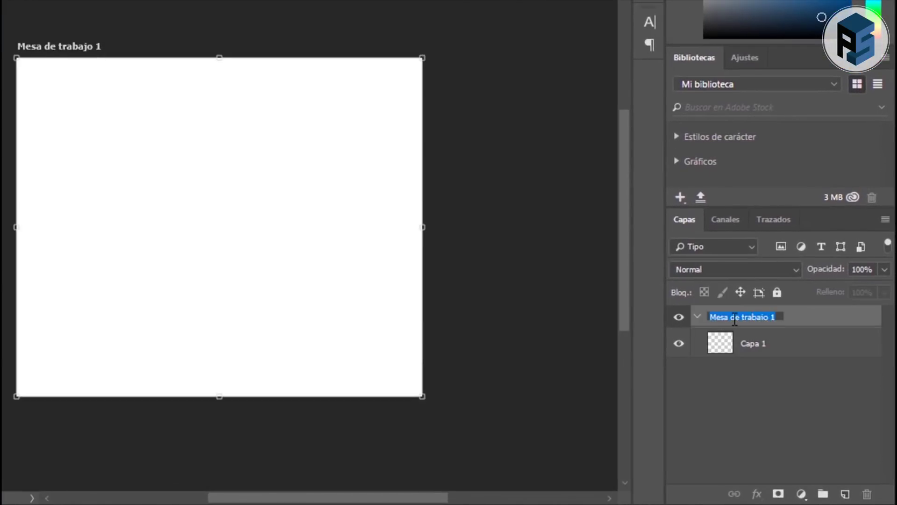
pyautogui.write('Skate')
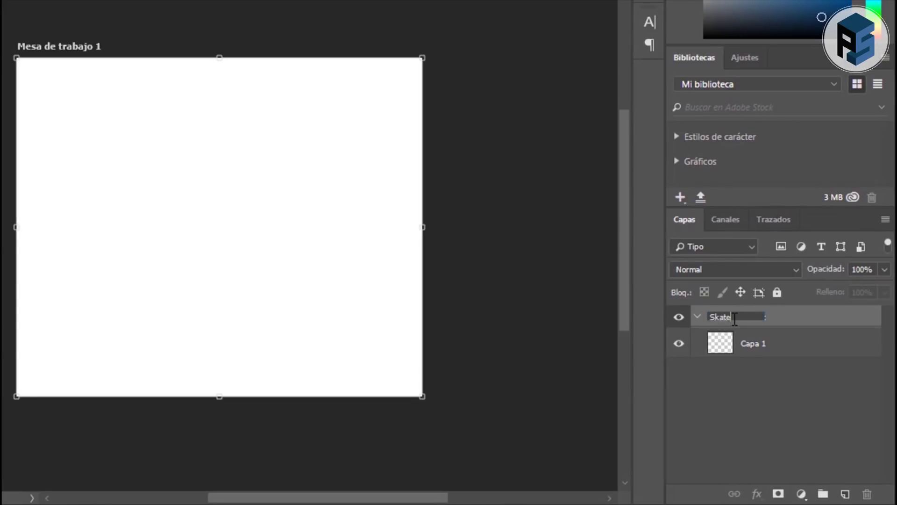
pyautogui.press('Return')
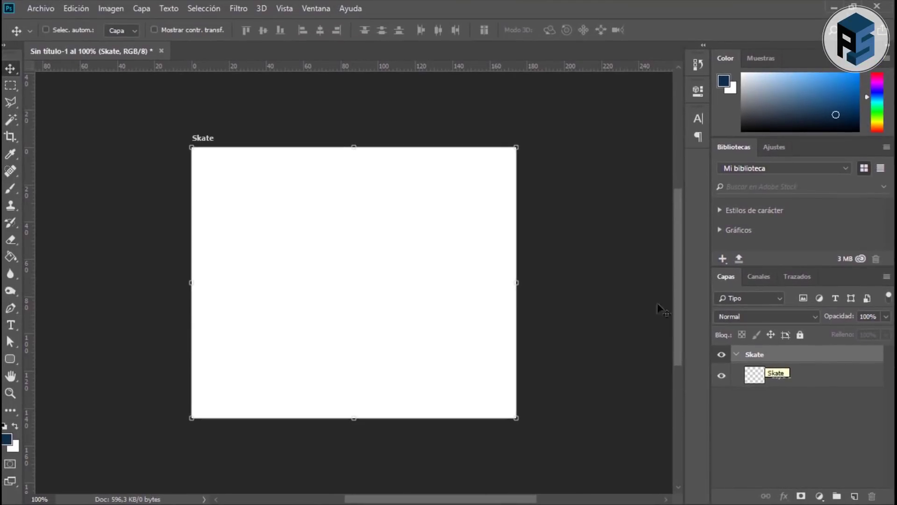
pyautogui.click(43, 8)
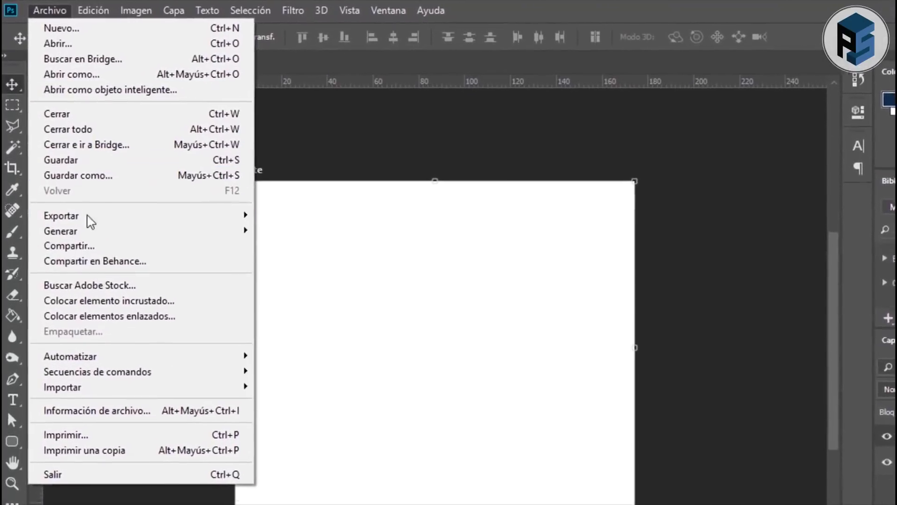
# - Place the joan-oger skateboarder photo as an embedded image, scaled up proportionally to cover the artboard
pyautogui.click(113, 300)
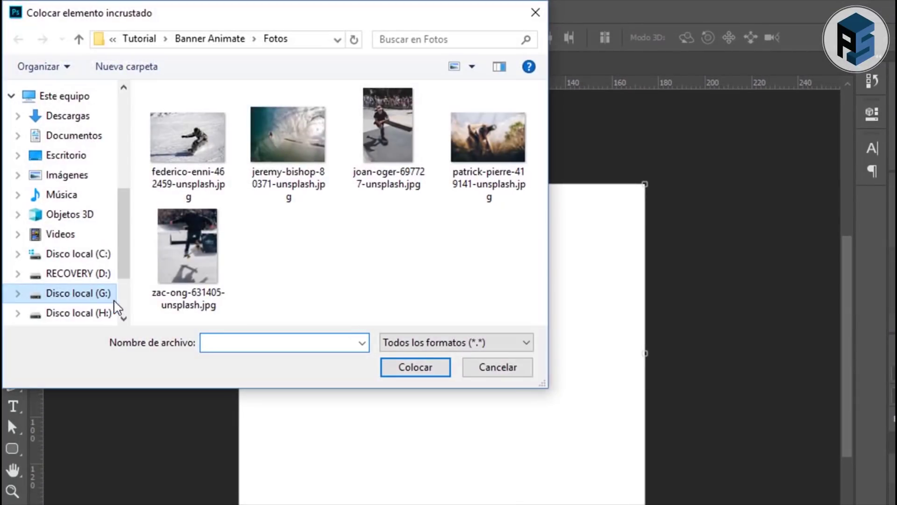
pyautogui.click(388, 153)
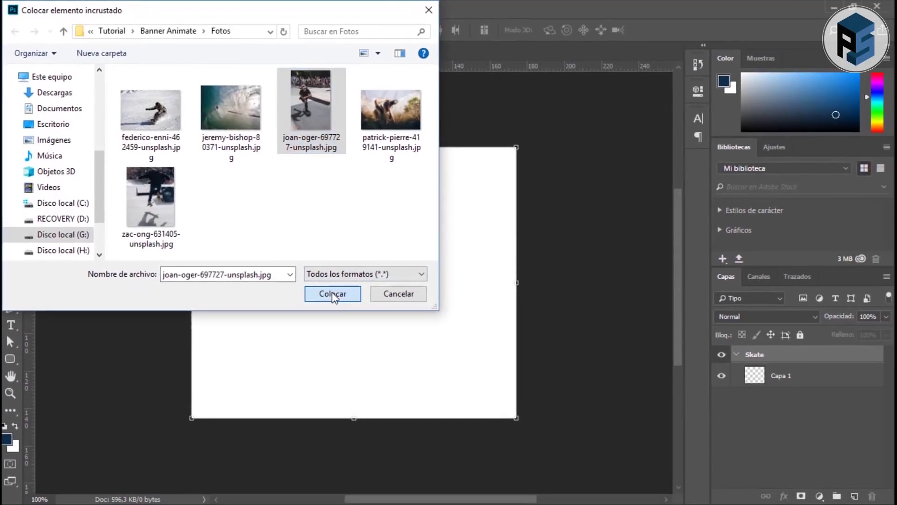
pyautogui.click(416, 367)
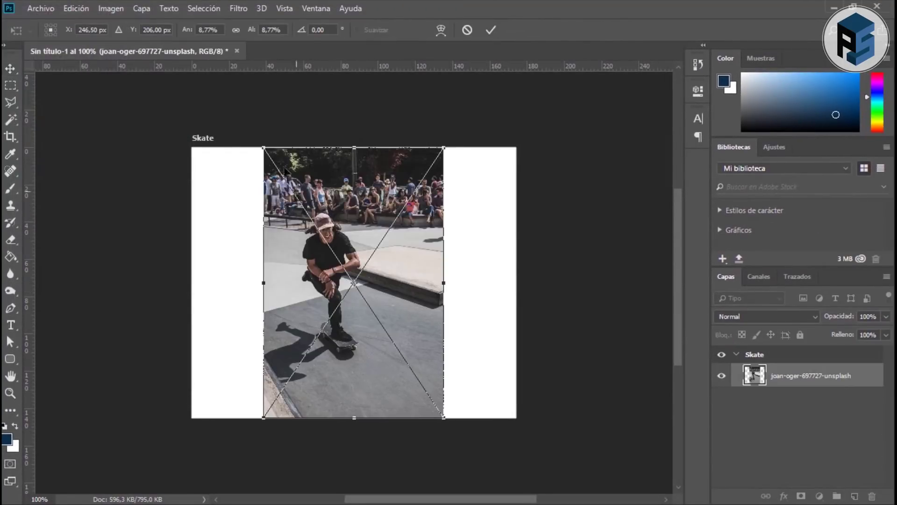
pyautogui.moveTo(261, 145); pyautogui.dragTo(226, 92)
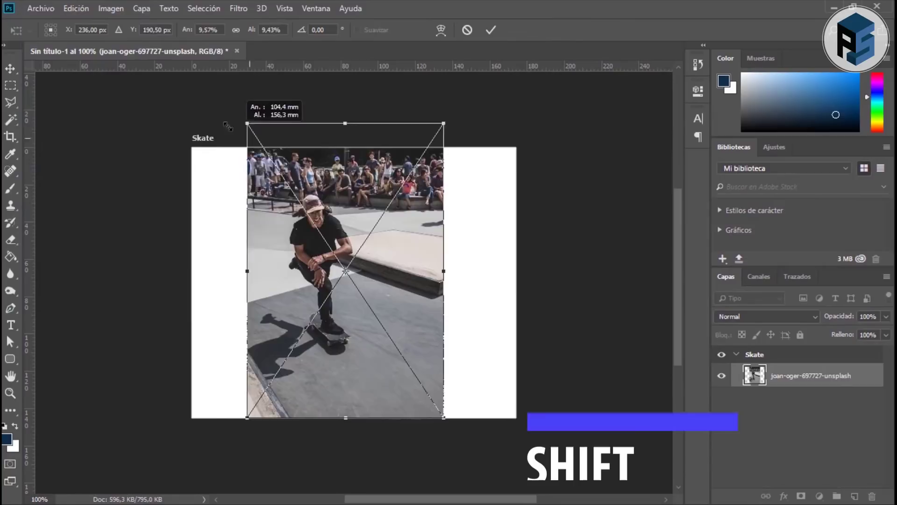
pyautogui.moveTo(443, 417)
pyautogui.mouseDown()
pyautogui.moveTo(468, 439)
pyautogui.moveTo(486, 480)
pyautogui.mouseUp()
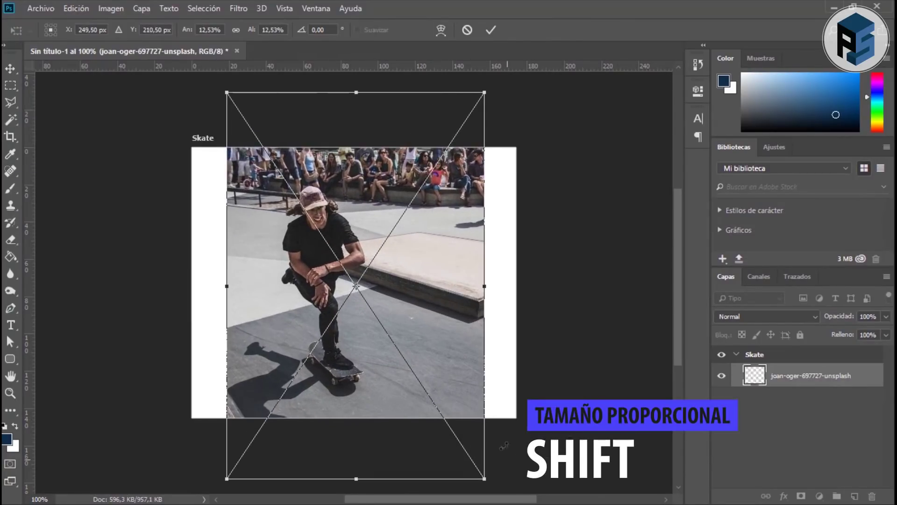
pyautogui.moveTo(486, 90); pyautogui.dragTo(456, 231)
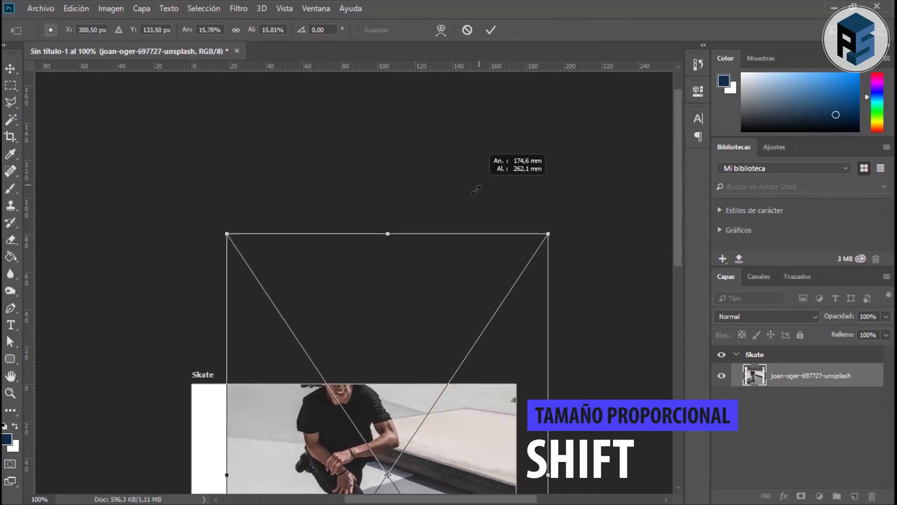
pyautogui.moveTo(227, 277); pyautogui.dragTo(189, 221)
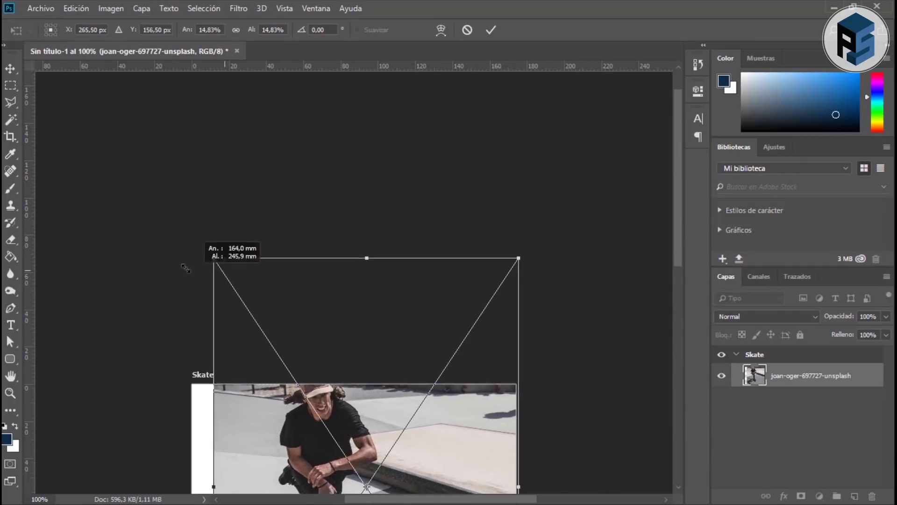
pyautogui.press('h')
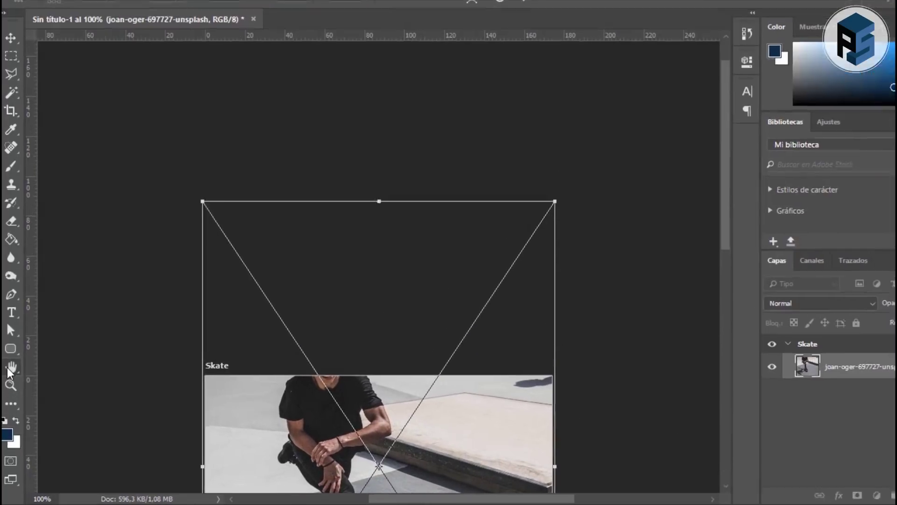
pyautogui.click(516, 129)
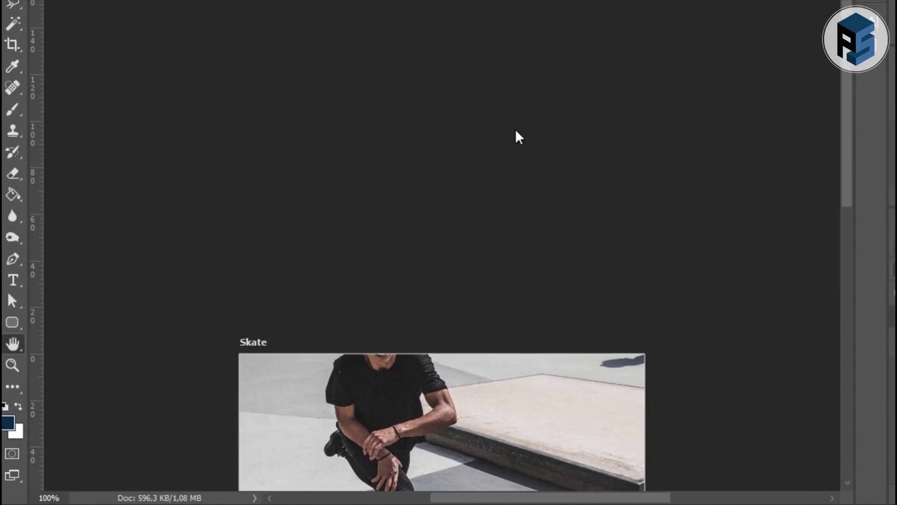
# - Move the skateboarder photo down so the skater fills the Skate artboard
pyautogui.moveTo(498, 395); pyautogui.dragTo(489, 154)
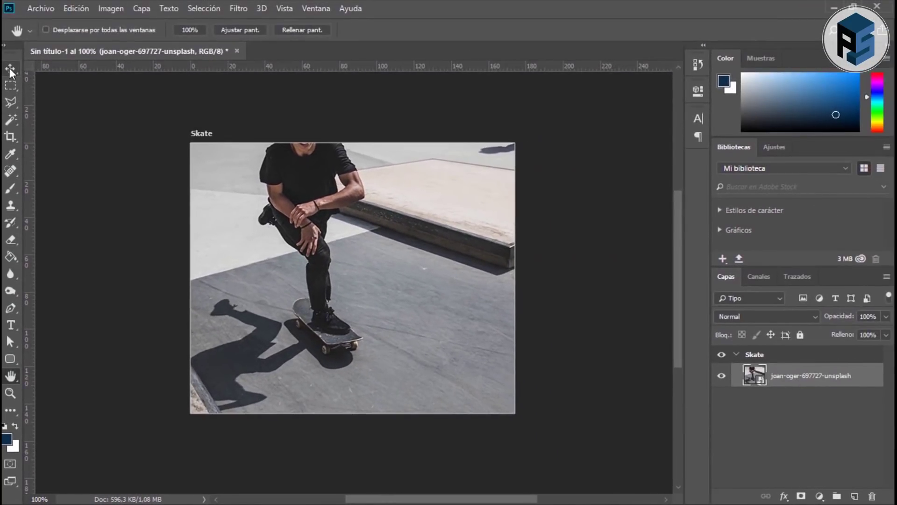
pyautogui.click(10, 69)
pyautogui.moveTo(390, 245); pyautogui.dragTo(390, 289)
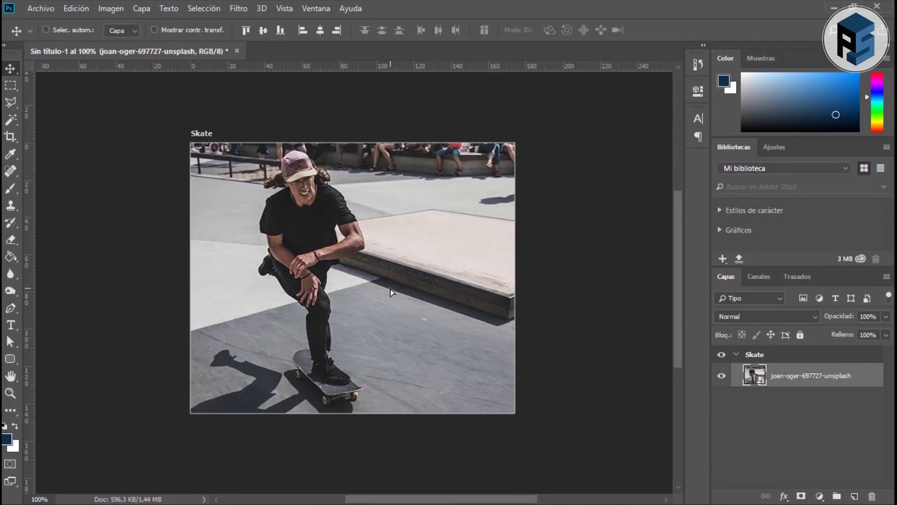
pyautogui.click(56, 9)
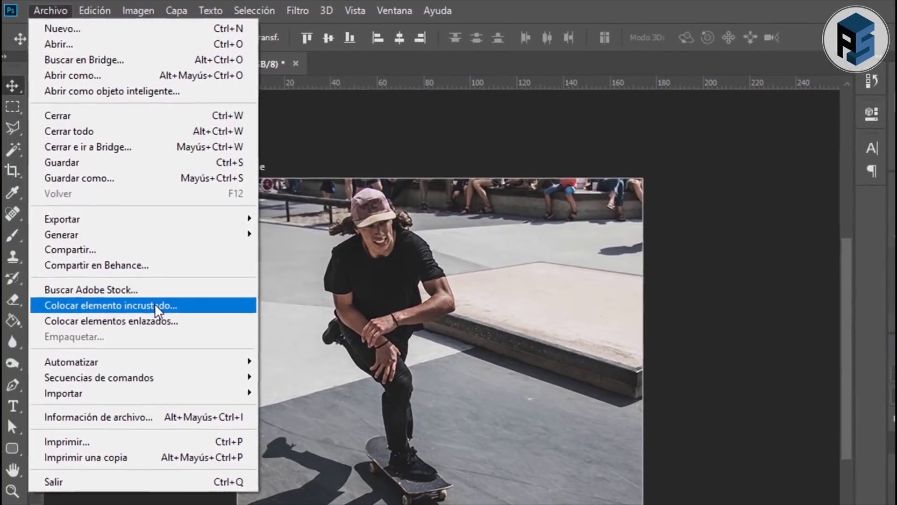
# - Place the skate backpack image, shrink it, and position it to the right of the skater
pyautogui.click(88, 244)
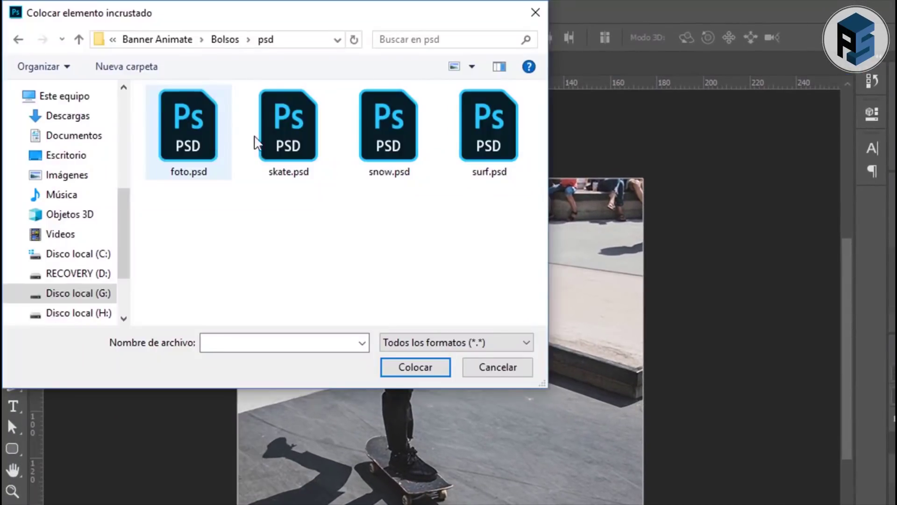
pyautogui.click(274, 141)
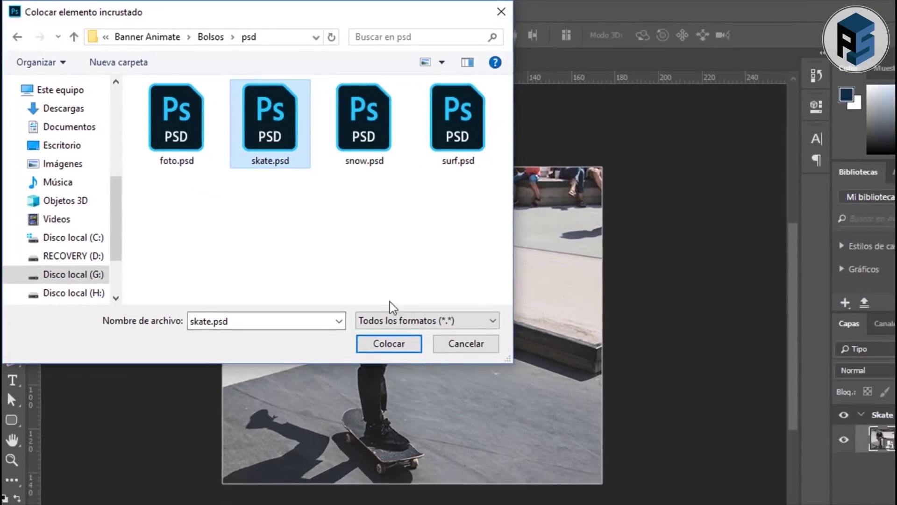
pyautogui.click(389, 343)
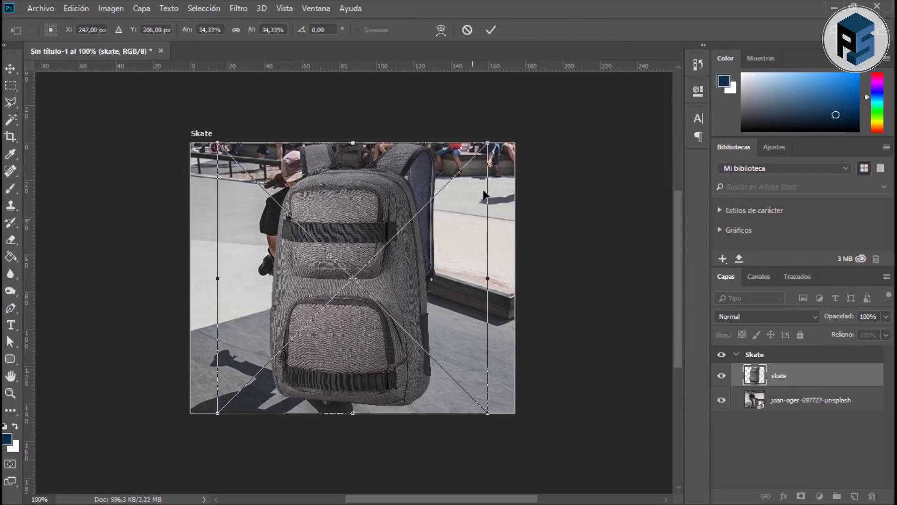
pyautogui.moveTo(494, 140); pyautogui.dragTo(413, 263)
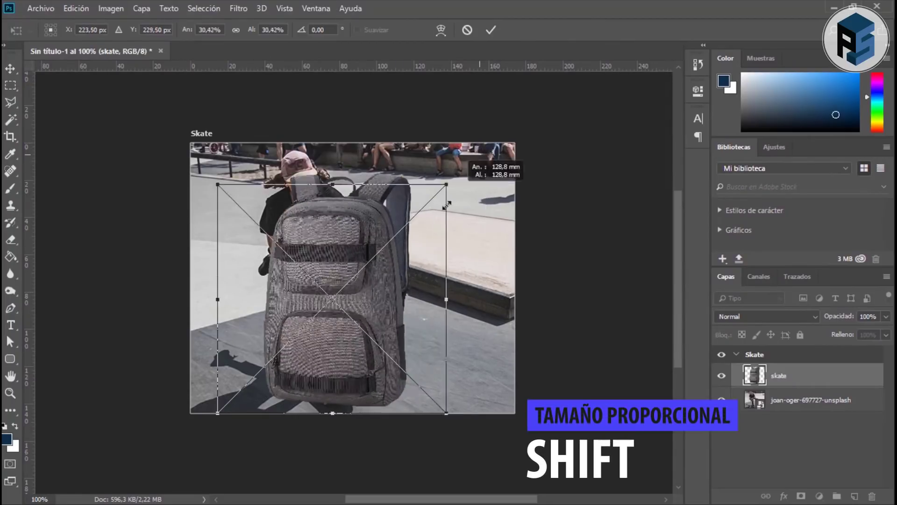
pyautogui.moveTo(346, 309); pyautogui.dragTo(473, 301)
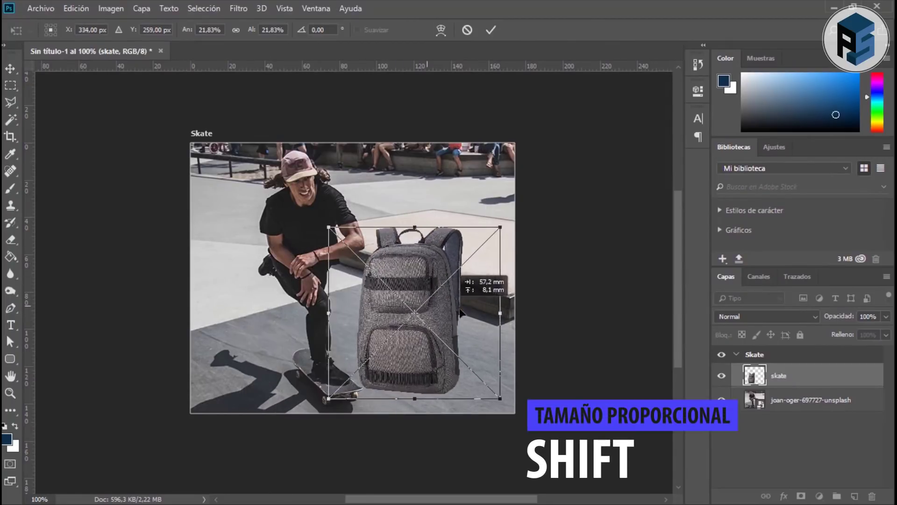
pyautogui.moveTo(517, 235); pyautogui.dragTo(474, 248)
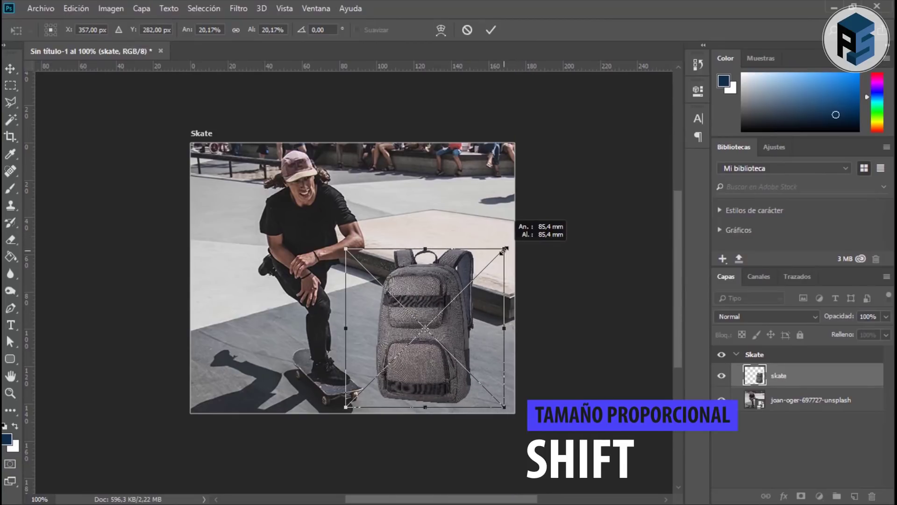
pyautogui.press('Return')
pyautogui.moveTo(461, 313); pyautogui.dragTo(467, 306)
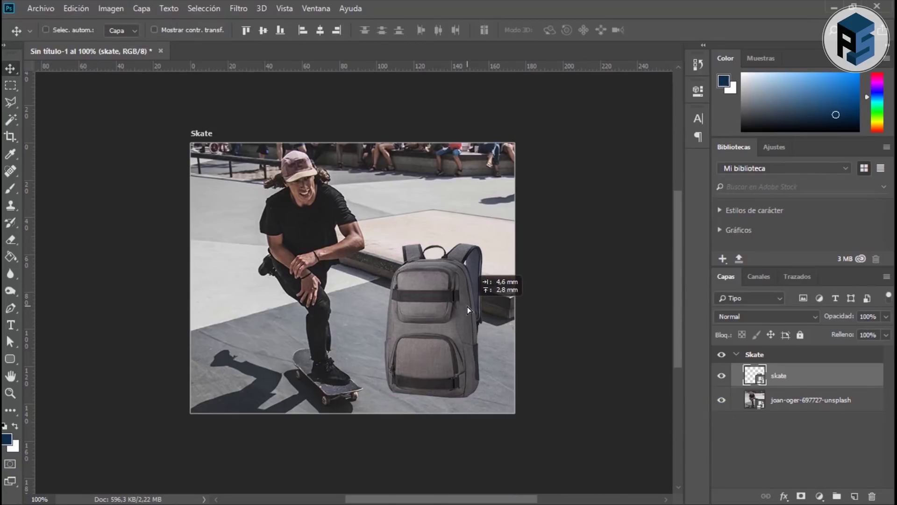
pyautogui.press('Left')
pyautogui.press('Left')
pyautogui.press('Left')
pyautogui.press('Up')
pyautogui.press('Up')
pyautogui.press('Up')
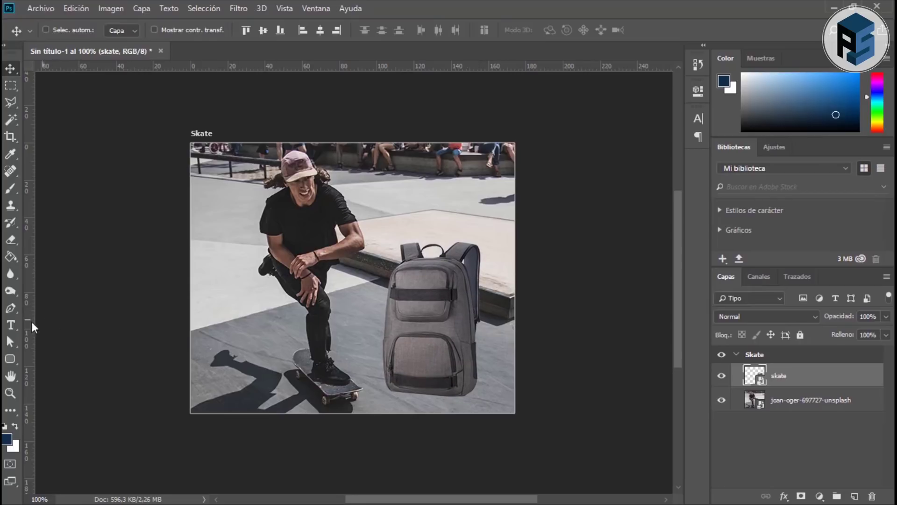
pyautogui.click(14, 325)
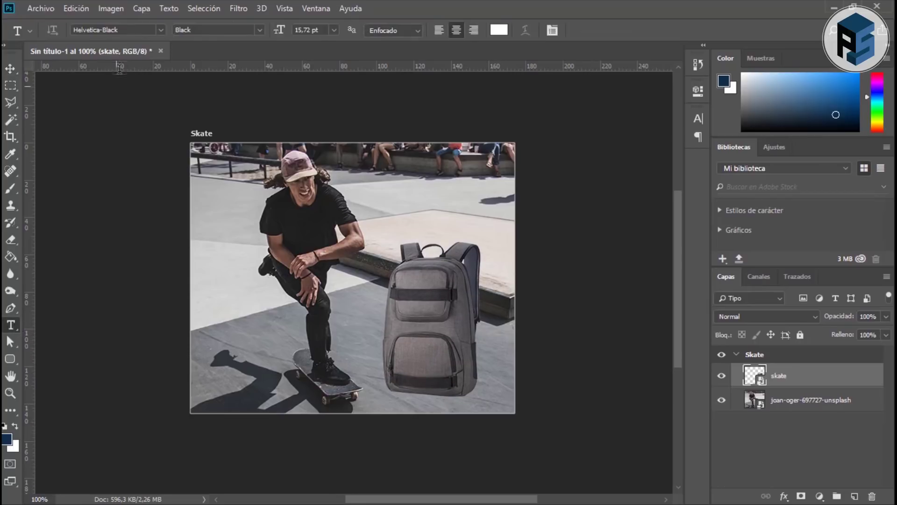
# - Add a large 'Skate' text heading and move it toward the upper right of the photo
pyautogui.click(390, 204)
pyautogui.write('Skate')
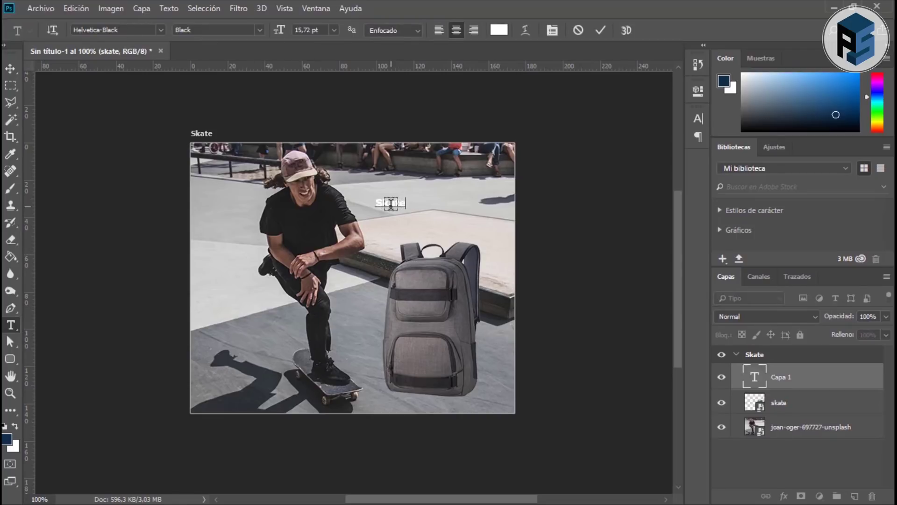
pyautogui.hotkey('ctrl', 'a')
pyautogui.click(321, 29)
pyautogui.write('3')
pyautogui.write('0')
pyautogui.press('Return')
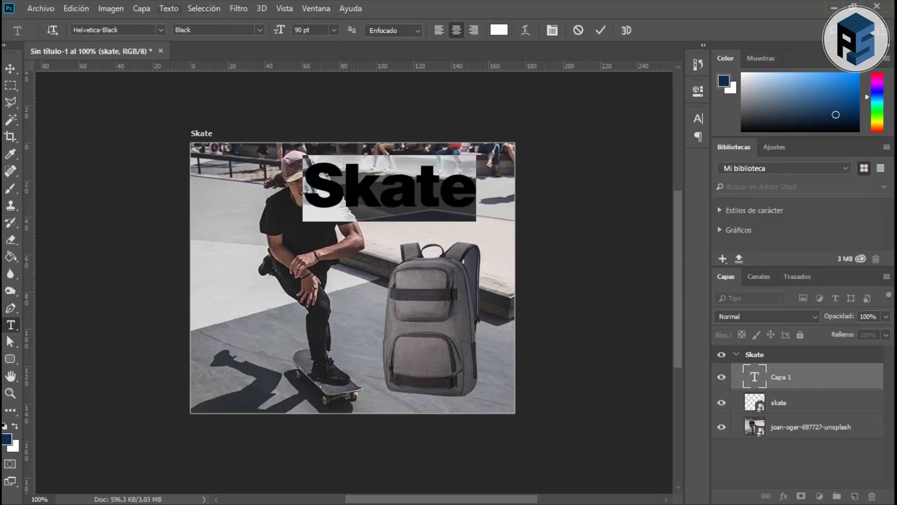
pyautogui.click(11, 68)
pyautogui.moveTo(406, 182); pyautogui.dragTo(438, 204)
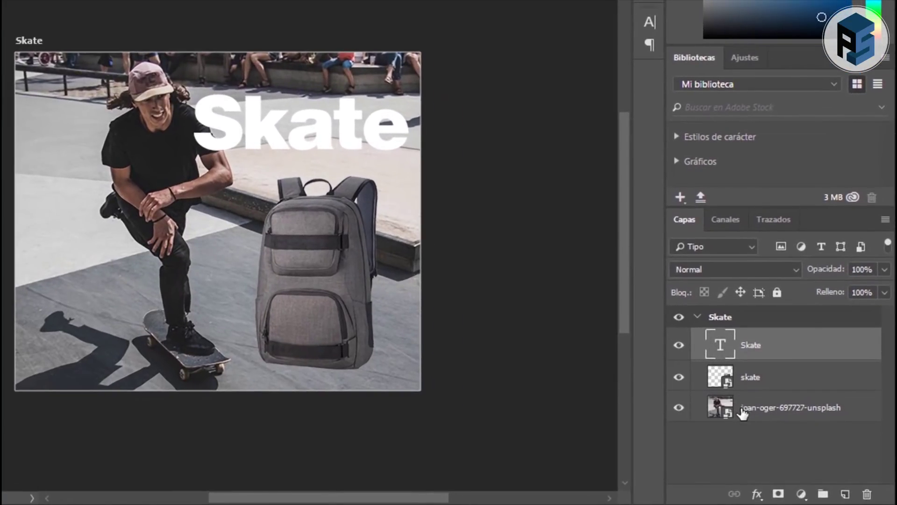
# - Set both the background photo layer and the Skate text layer to 80% opacity
pyautogui.click(742, 411)
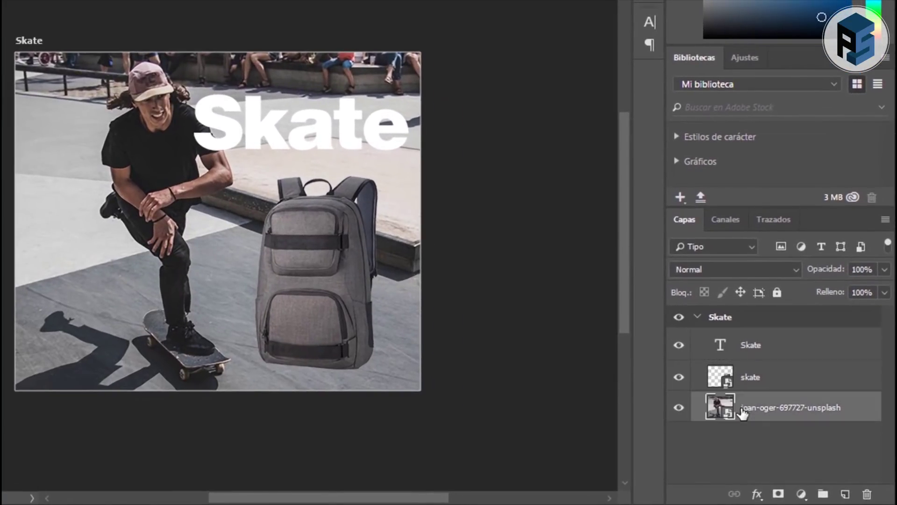
pyautogui.click(858, 270)
pyautogui.write('80')
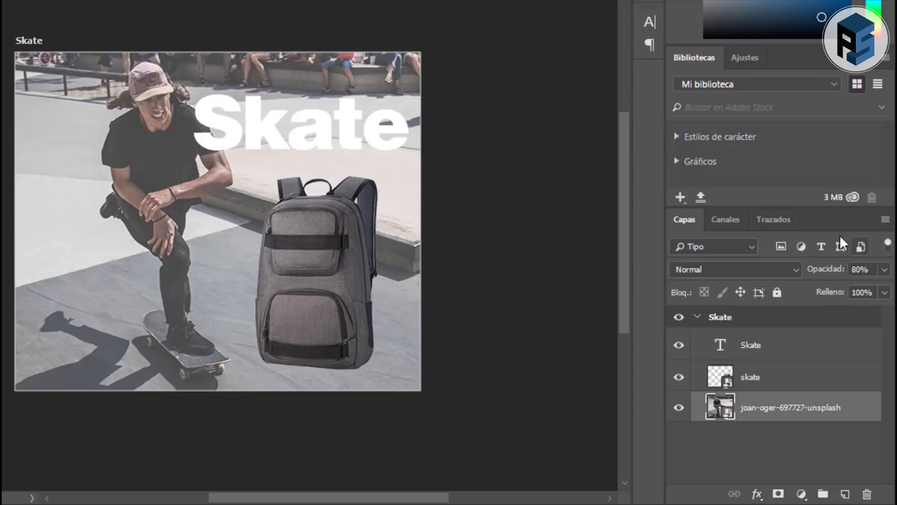
pyautogui.click(753, 345)
pyautogui.click(862, 270)
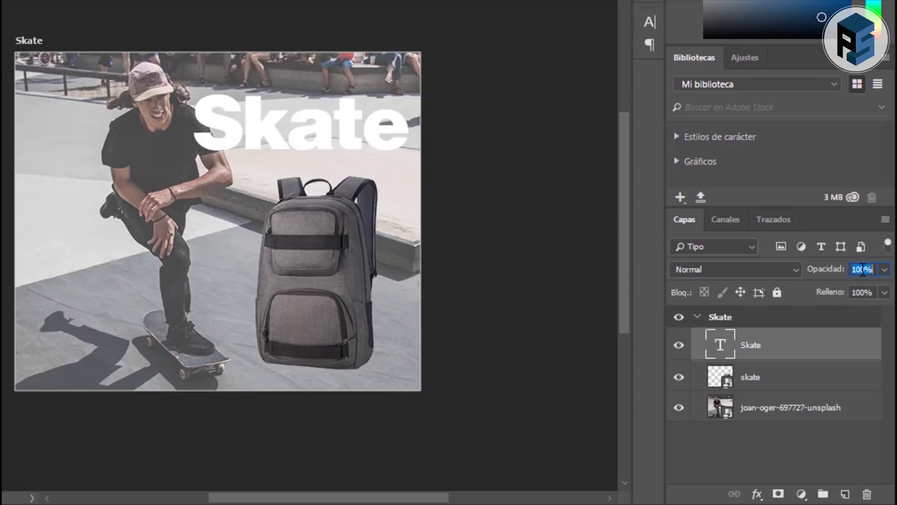
pyautogui.write('80')
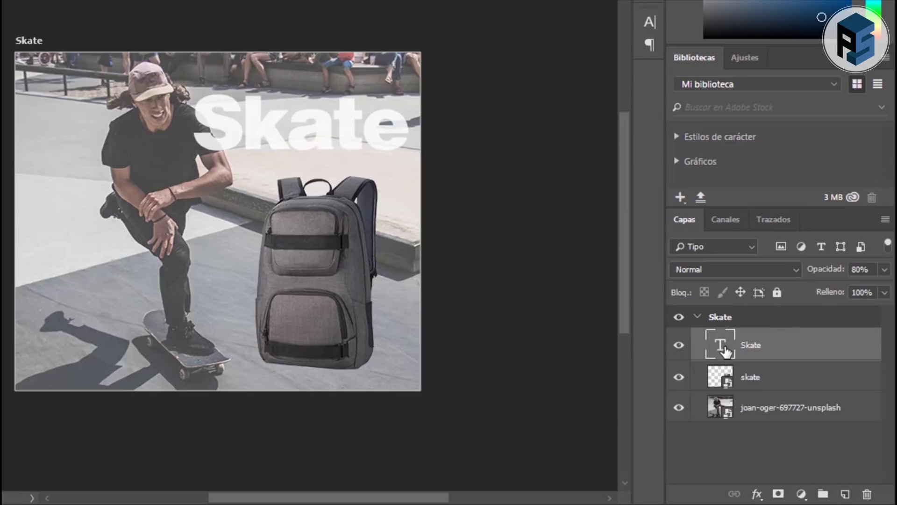
# - Change the Skate text colour to black (#000000)
pyautogui.doubleClick(724, 349)
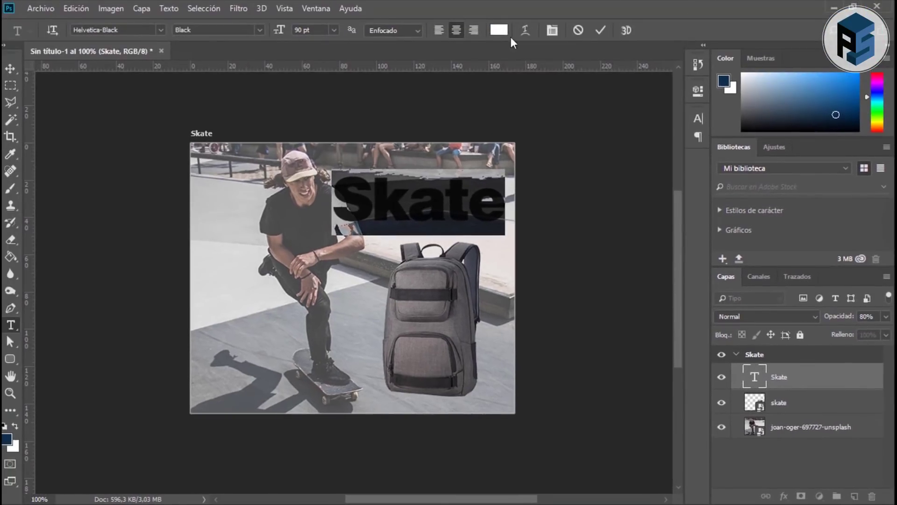
pyautogui.click(499, 30)
pyautogui.write('000000')
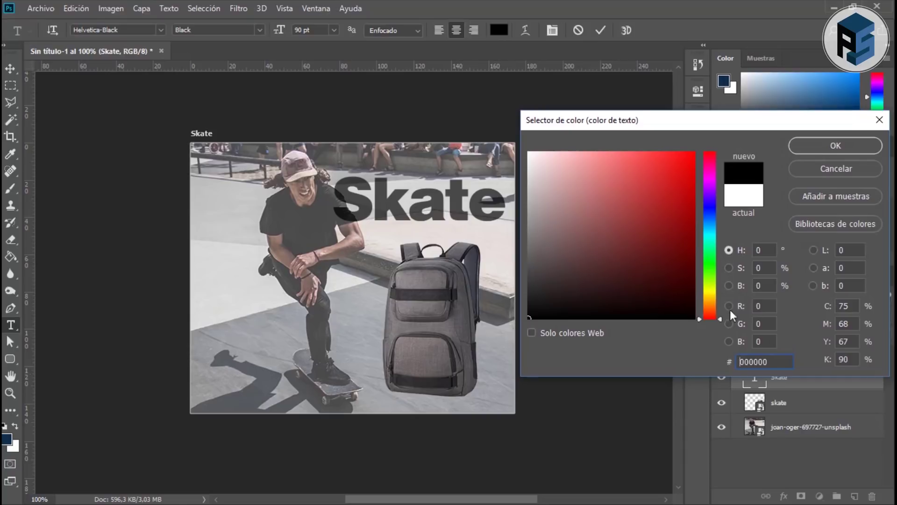
pyautogui.click(823, 150)
pyautogui.click(12, 69)
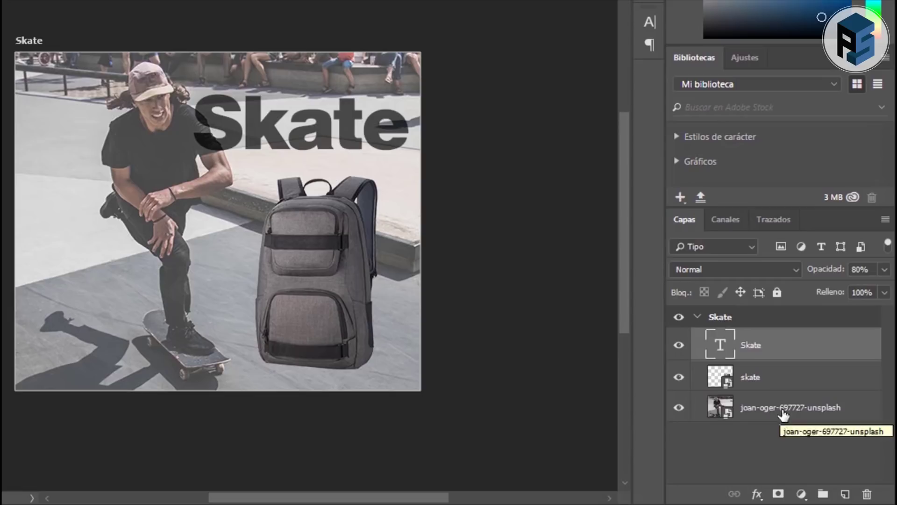
# - Rename the photo layer 'fondo-skate.jpg85%' and the backpack layer 'bolso-skate.png'
pyautogui.doubleClick(783, 410)
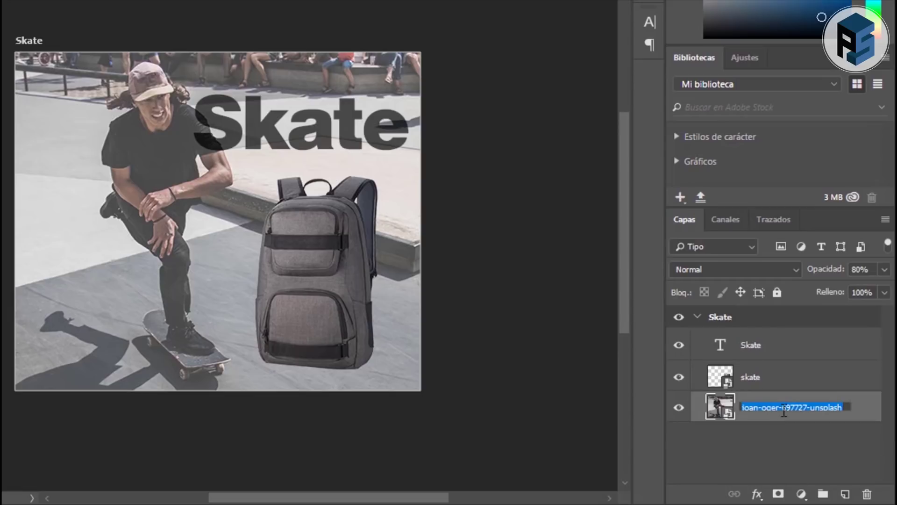
pyautogui.write('fo')
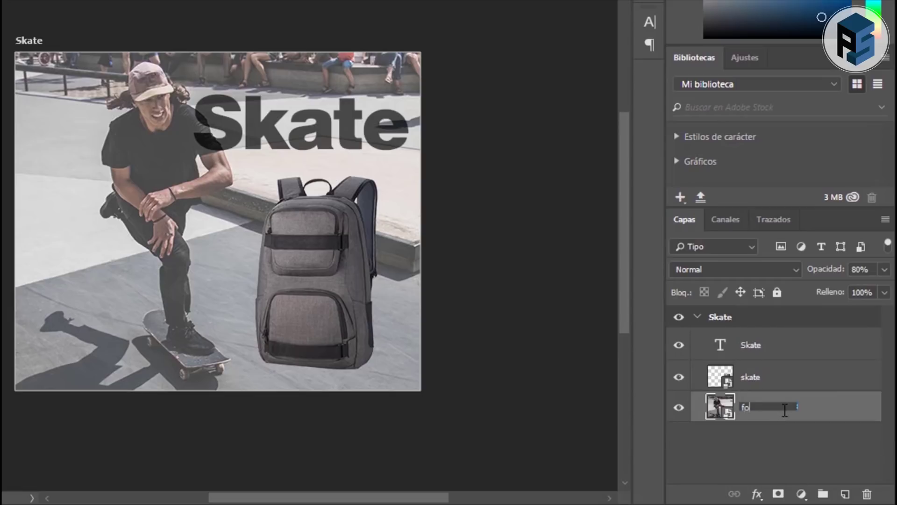
pyautogui.write('ndo-skate')
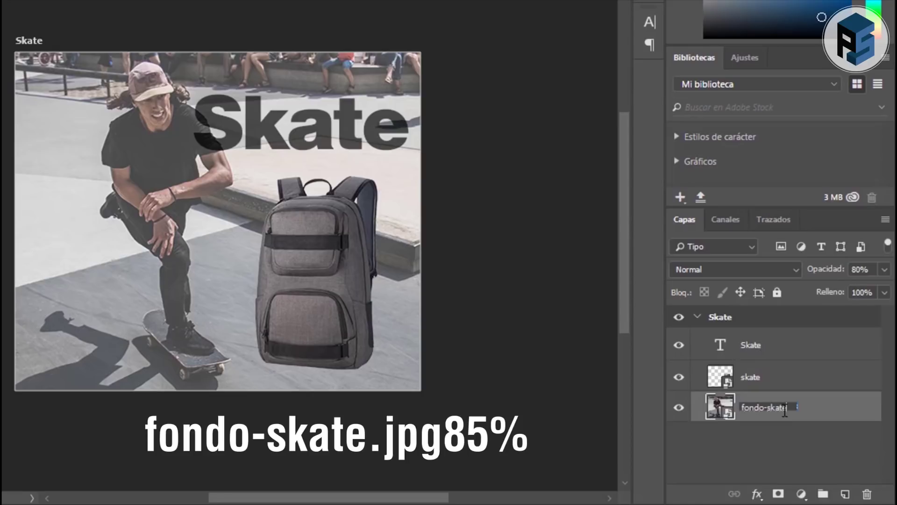
pyautogui.write('.jpg85%')
pyautogui.press('Return')
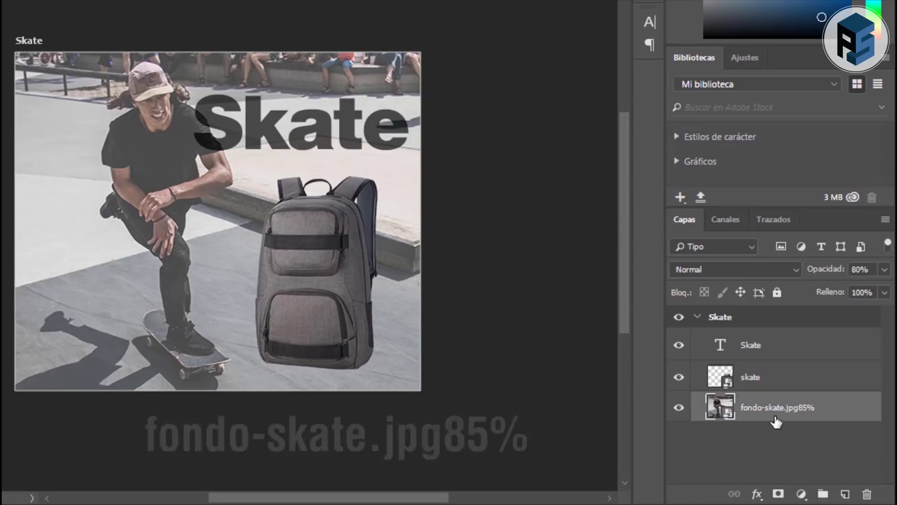
pyautogui.click(751, 382)
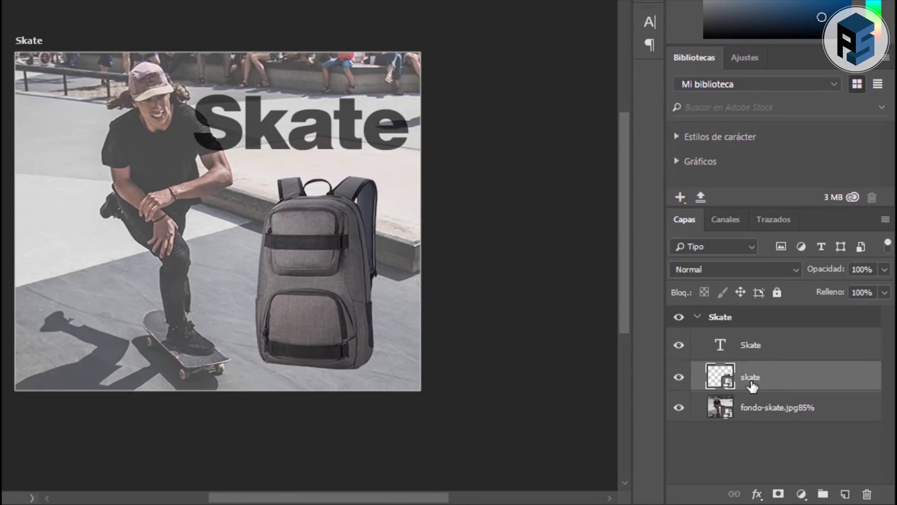
pyautogui.doubleClick(750, 377)
pyautogui.write('bolso-')
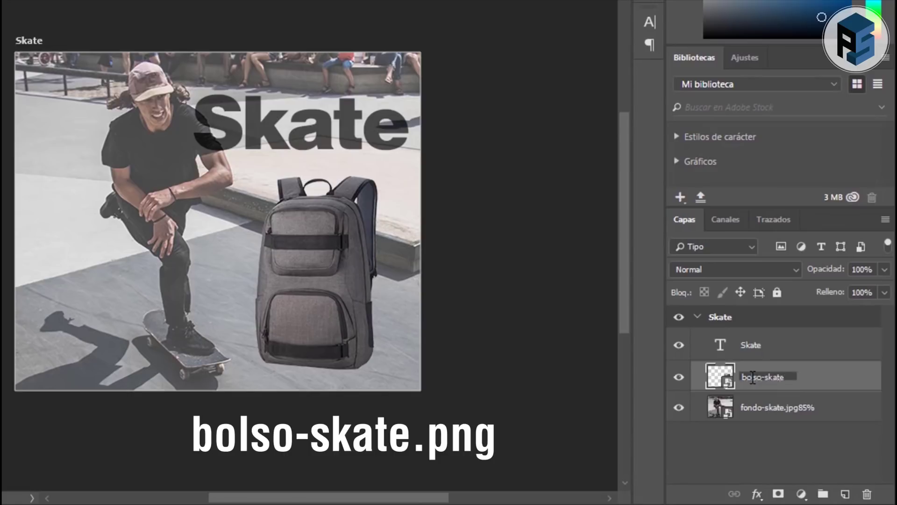
pyautogui.write('.png')
pyautogui.press('Return')
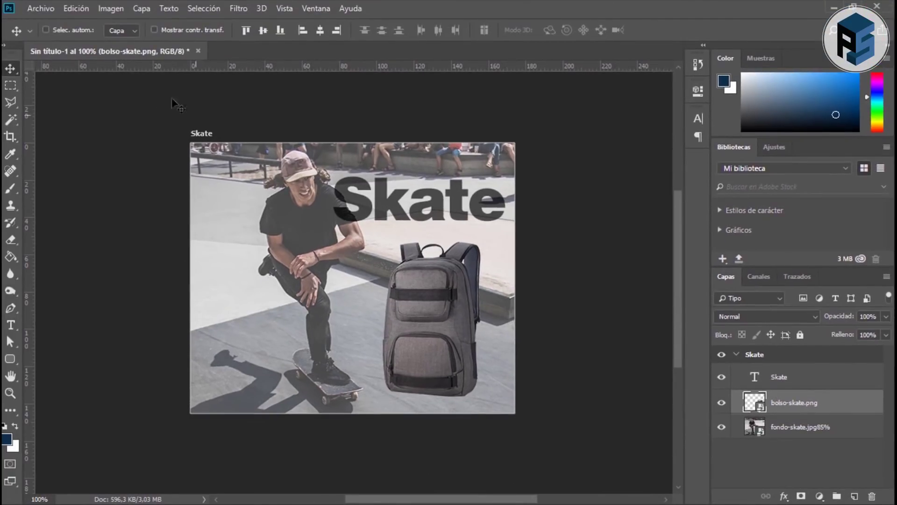
pyautogui.click(40, 8)
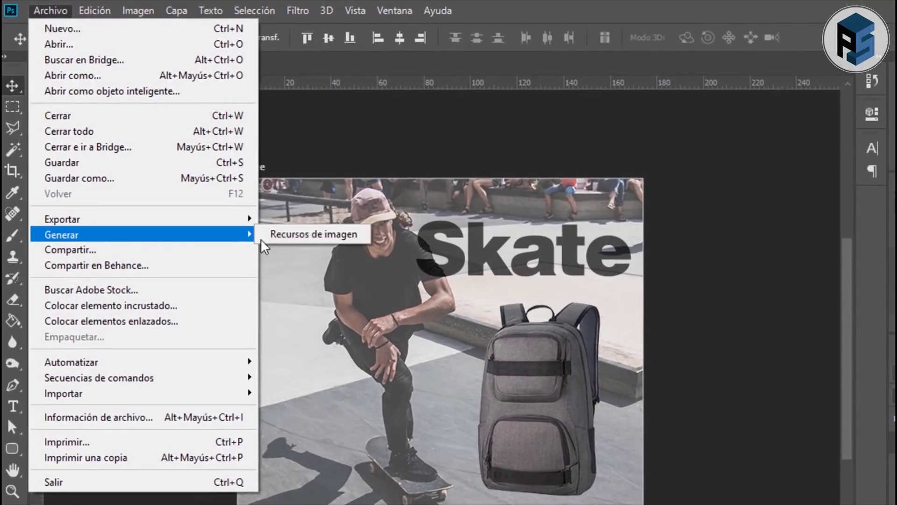
# - Turn on image asset generation and save the document as 'banner animate.psd'
pyautogui.click(267, 206)
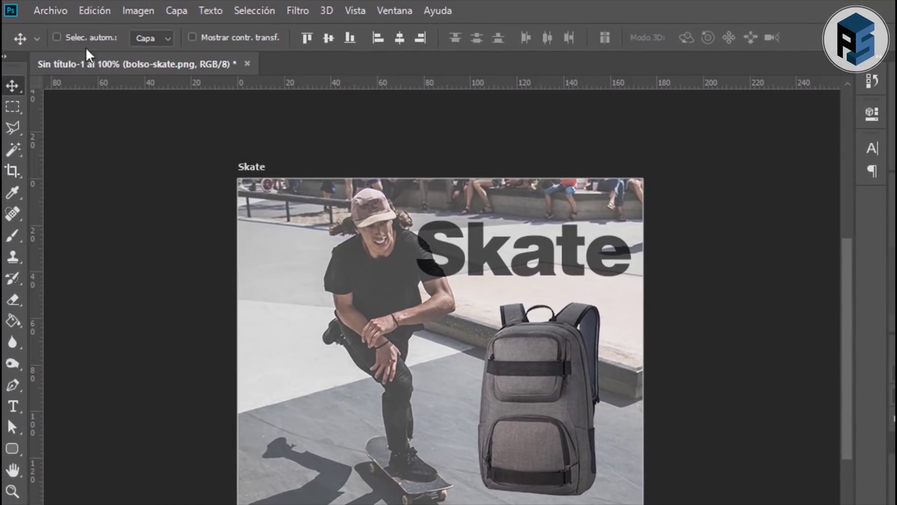
pyautogui.click(58, 12)
pyautogui.moveTo(61, 234)
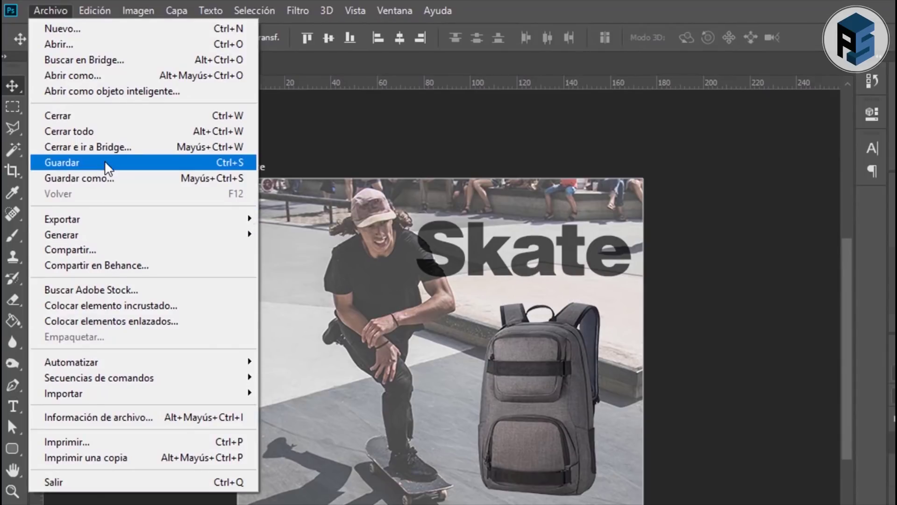
pyautogui.click(106, 163)
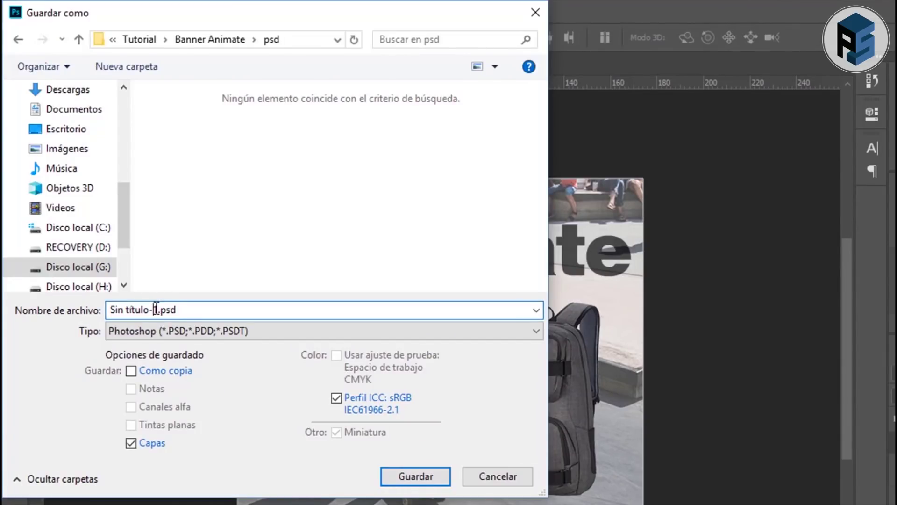
pyautogui.write('banner s')
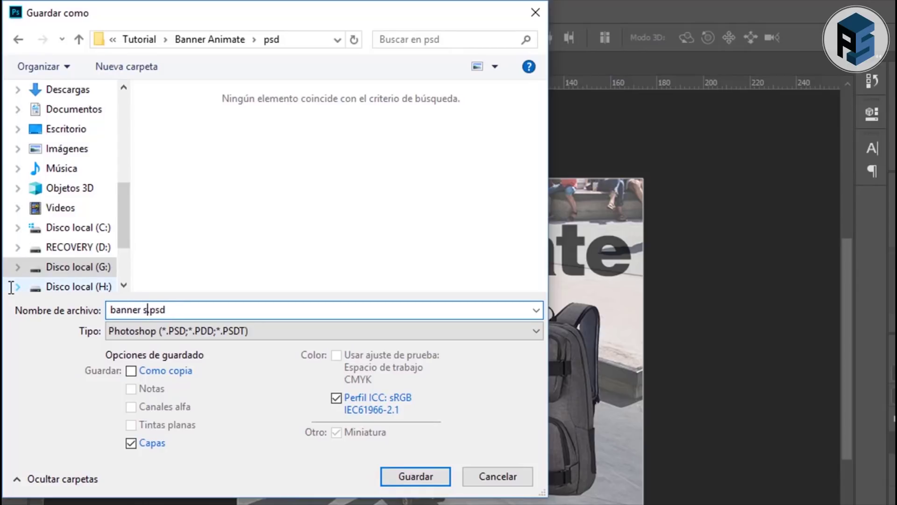
pyautogui.press('BackSpace')
pyautogui.write('ani')
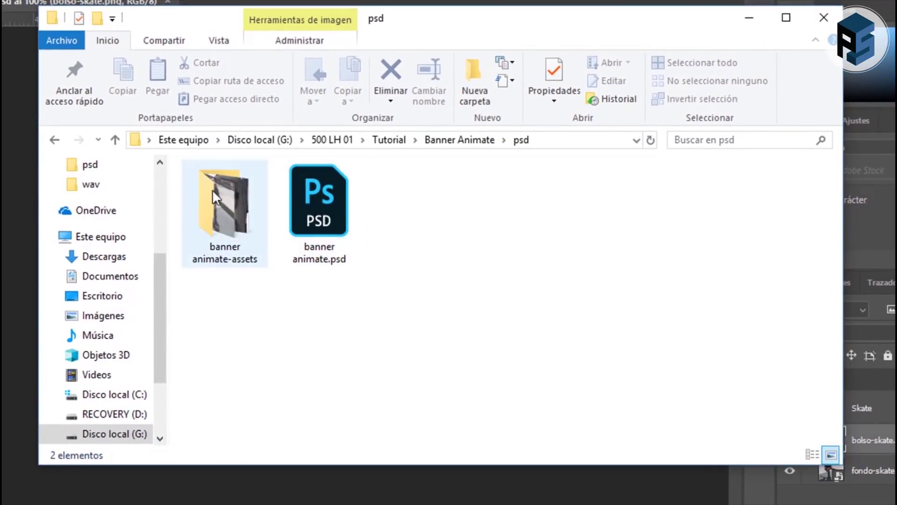
# - Open the banner animate-assets folder to check for bolso-skate.png and fondo-skate.jpg
pyautogui.doubleClick(212, 189)
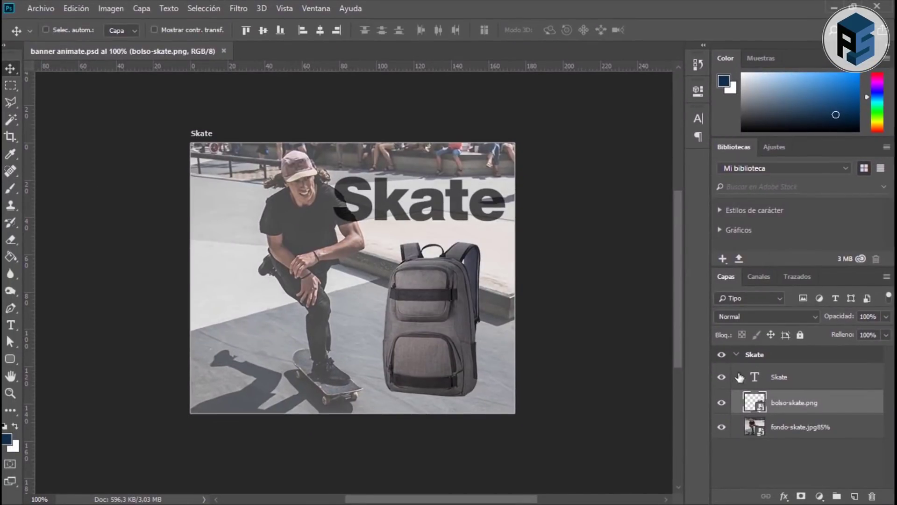
# - Add a new blank artboard to the right of the Skate artboard
pyautogui.click(753, 358)
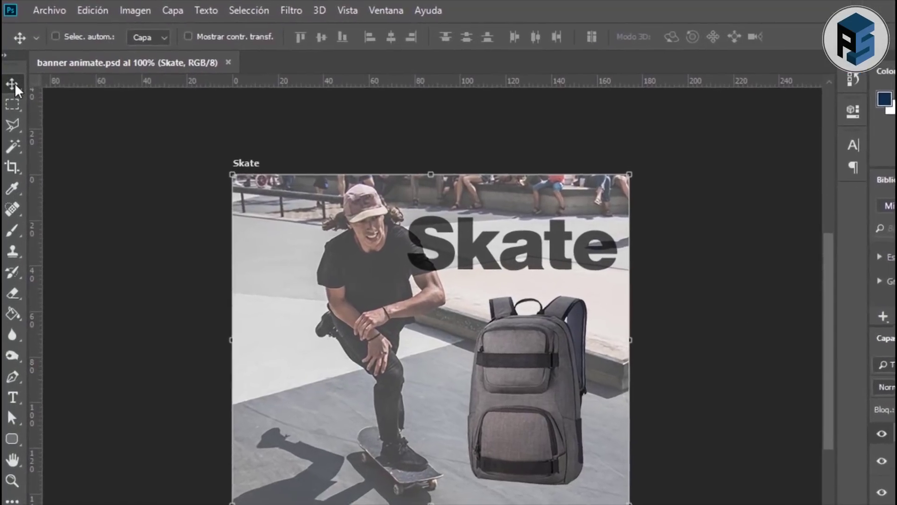
pyautogui.rightClick(11, 68)
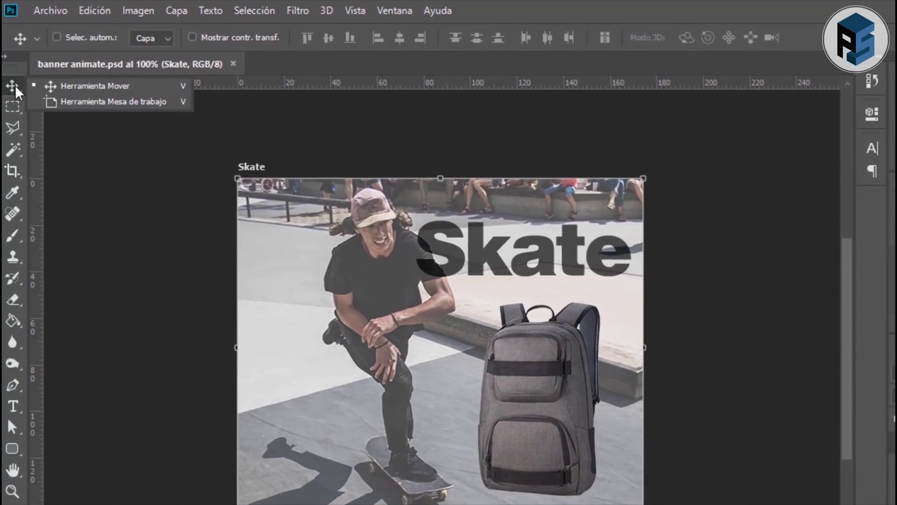
pyautogui.click(65, 102)
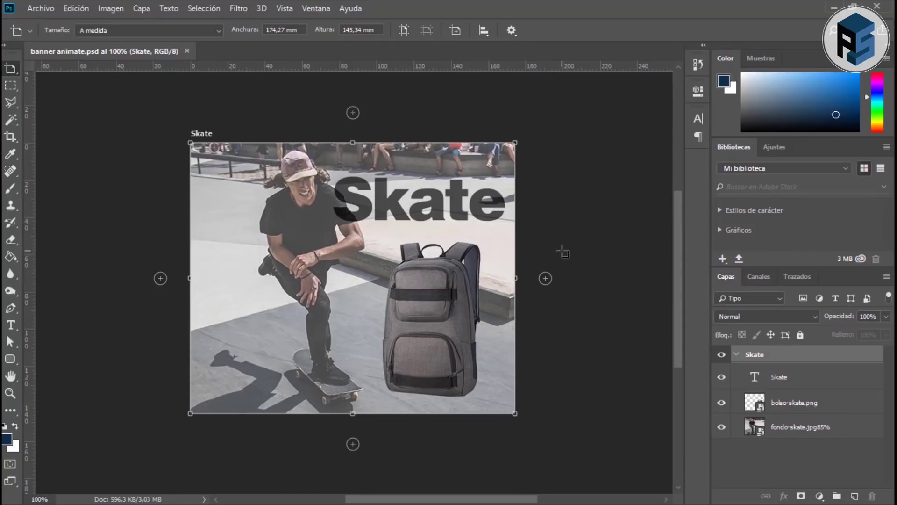
pyautogui.click(545, 278)
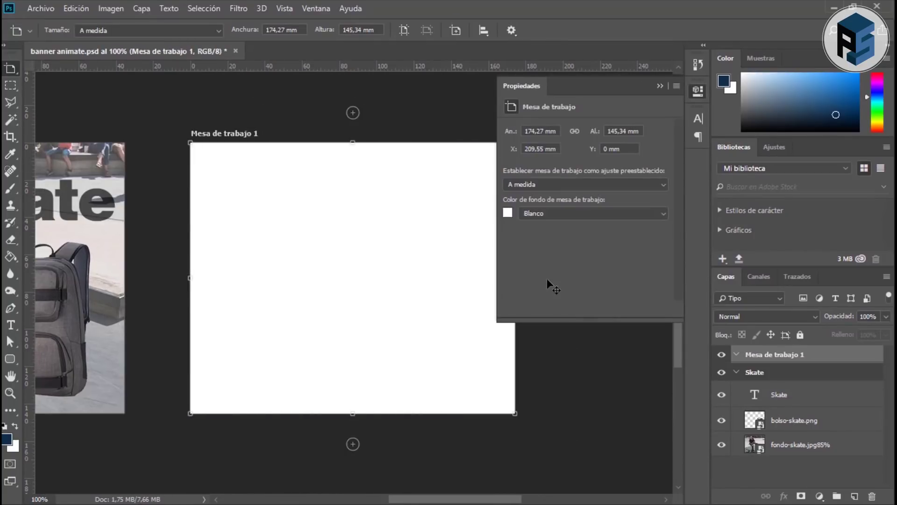
pyautogui.click(529, 85)
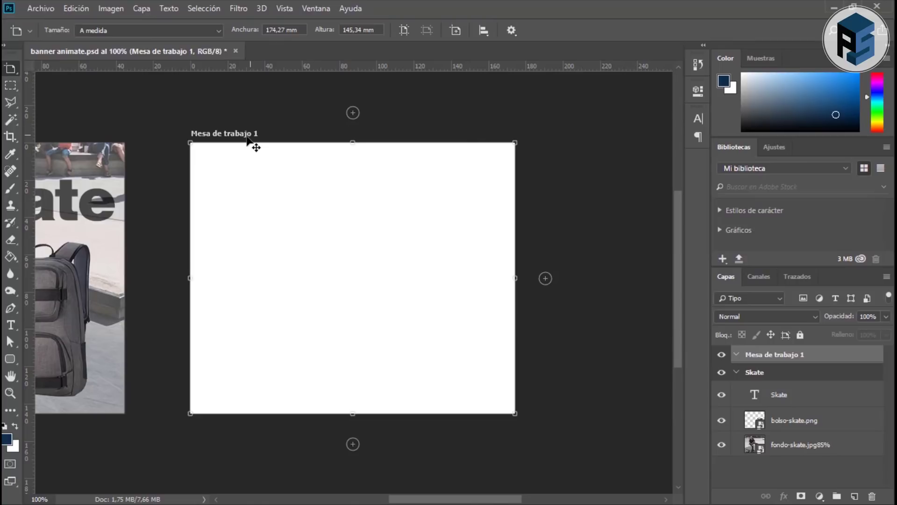
# - Rename the new artboard to 'Surf'
pyautogui.doubleClick(762, 356)
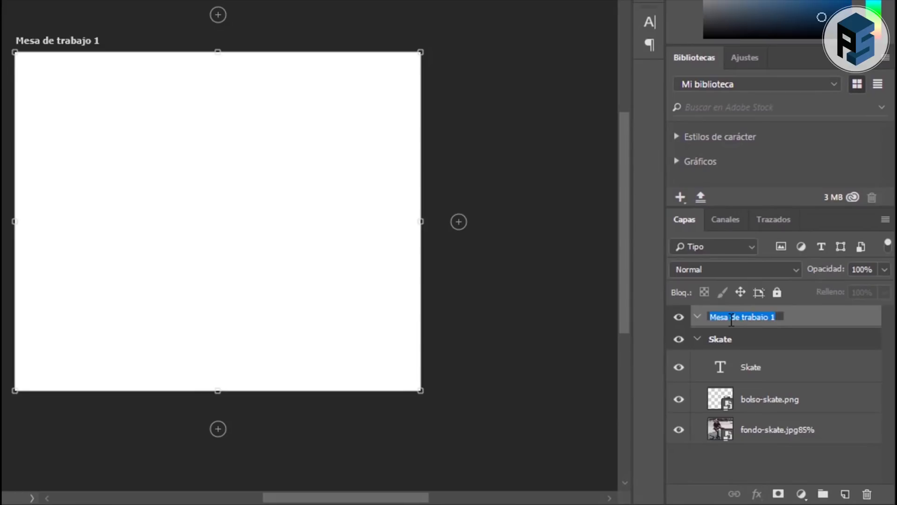
pyautogui.write('Surf')
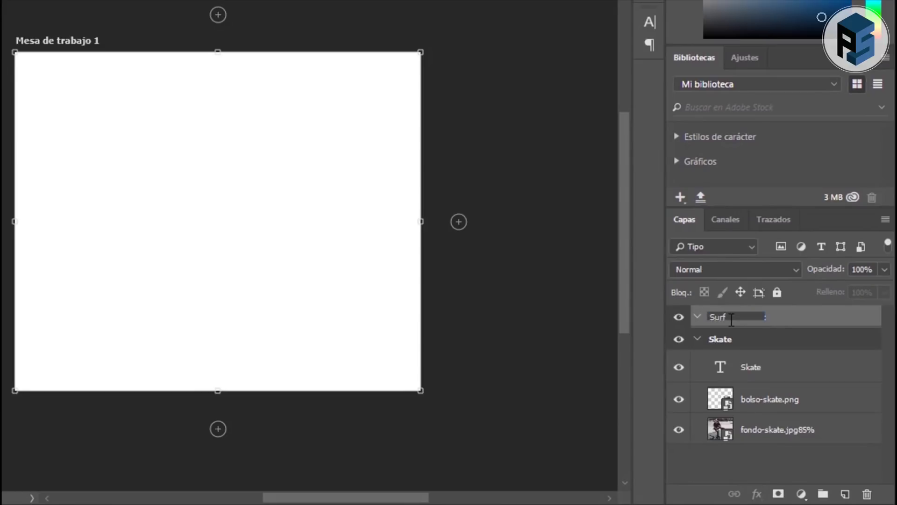
pyautogui.press('Return')
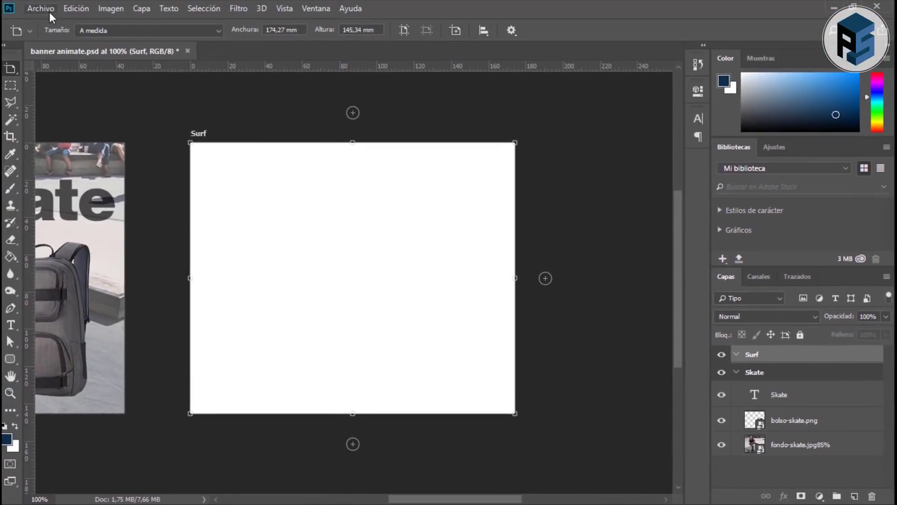
pyautogui.click(47, 8)
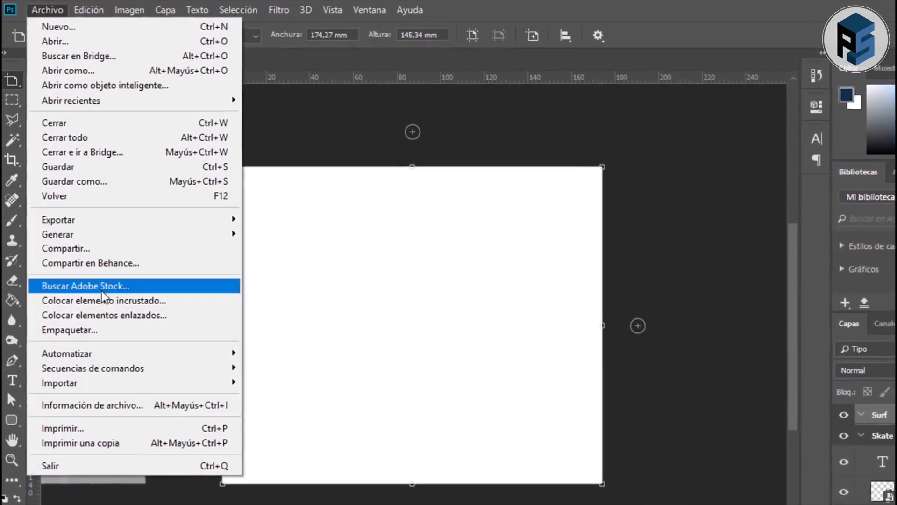
# - Place the wave photo on the Surf artboard, scaled up to cover the whole artboard
pyautogui.click(103, 300)
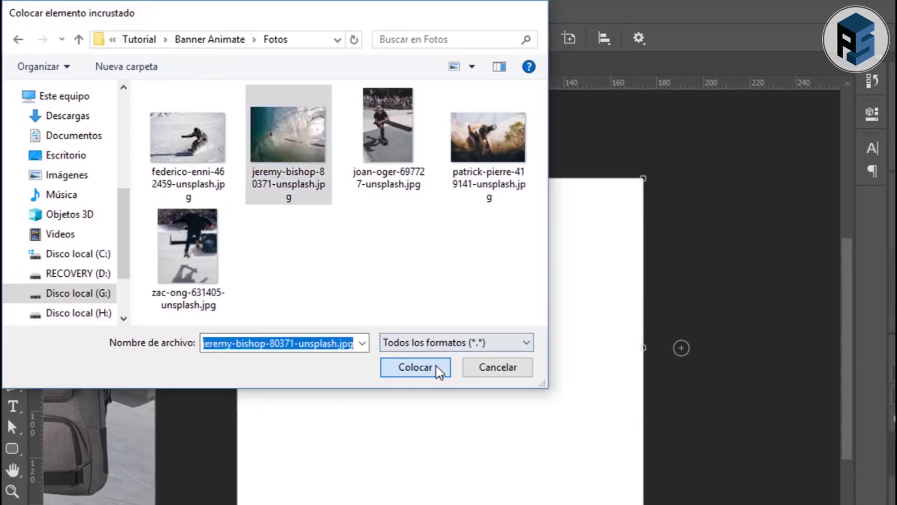
pyautogui.click(438, 370)
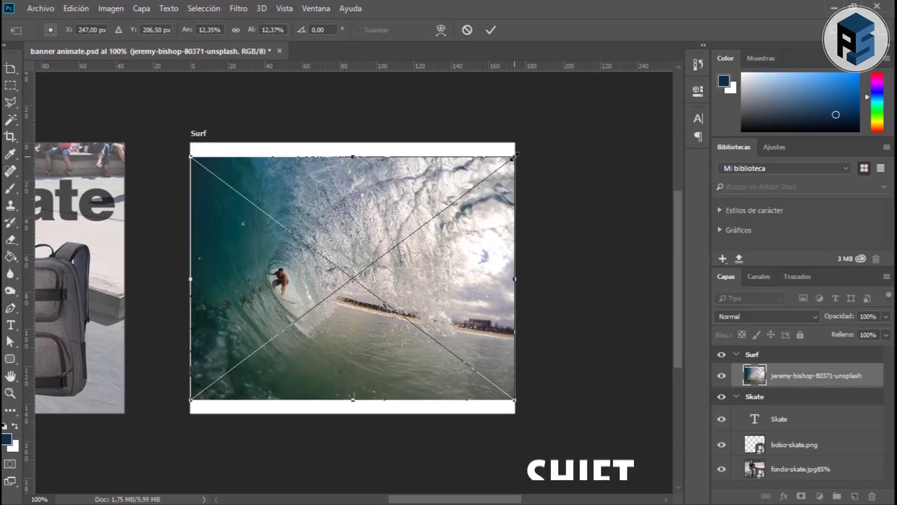
pyautogui.moveTo(514, 157); pyautogui.dragTo(542, 137)
pyautogui.moveTo(190, 399); pyautogui.dragTo(109, 460)
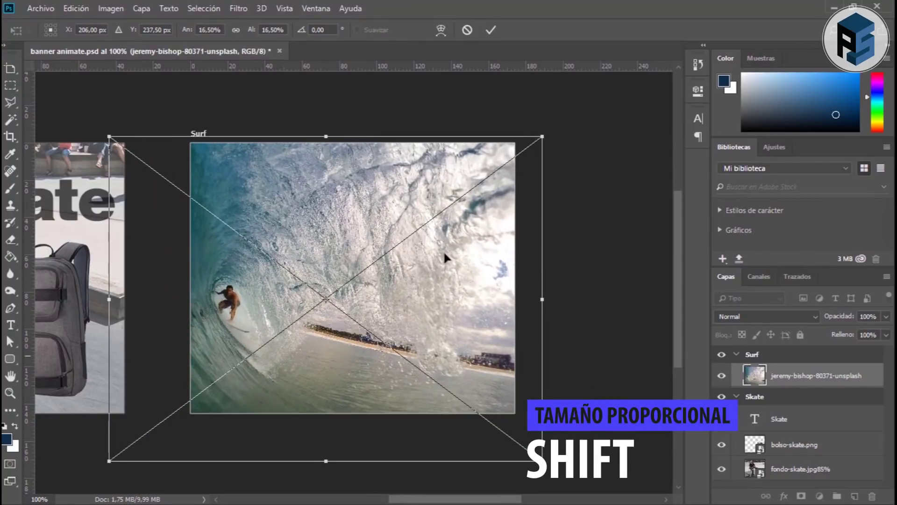
pyautogui.moveTo(546, 135); pyautogui.dragTo(612, 89)
pyautogui.moveTo(467, 238); pyautogui.dragTo(474, 237)
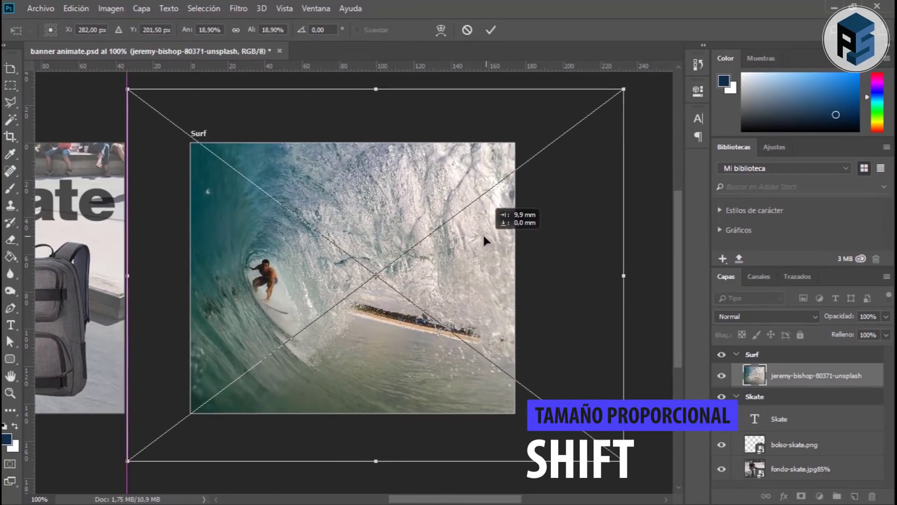
pyautogui.press('Return')
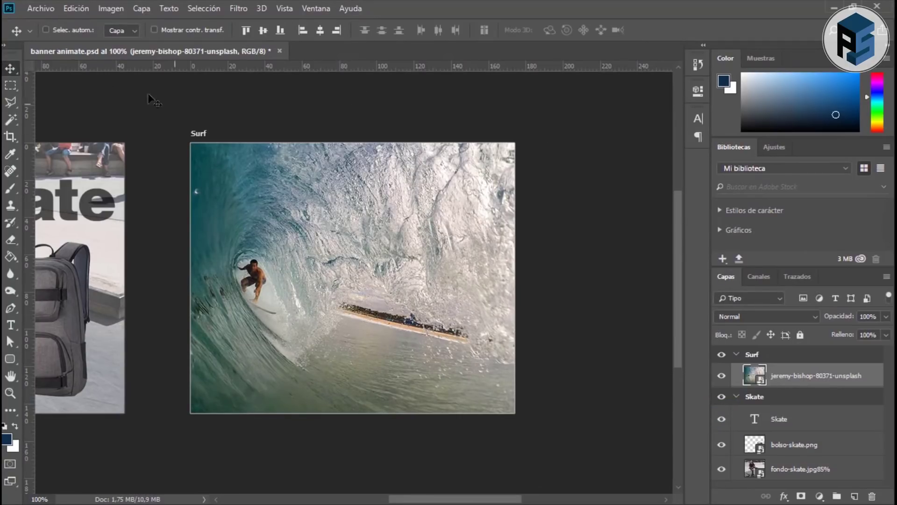
# - Place surf.psd, shrink the backpack and set it right of the surfer over the wave
pyautogui.click(50, 10)
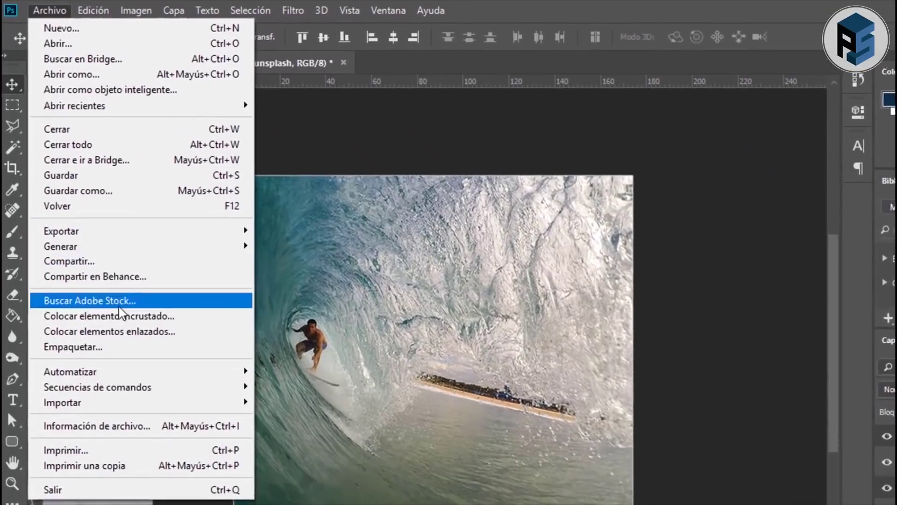
pyautogui.click(120, 316)
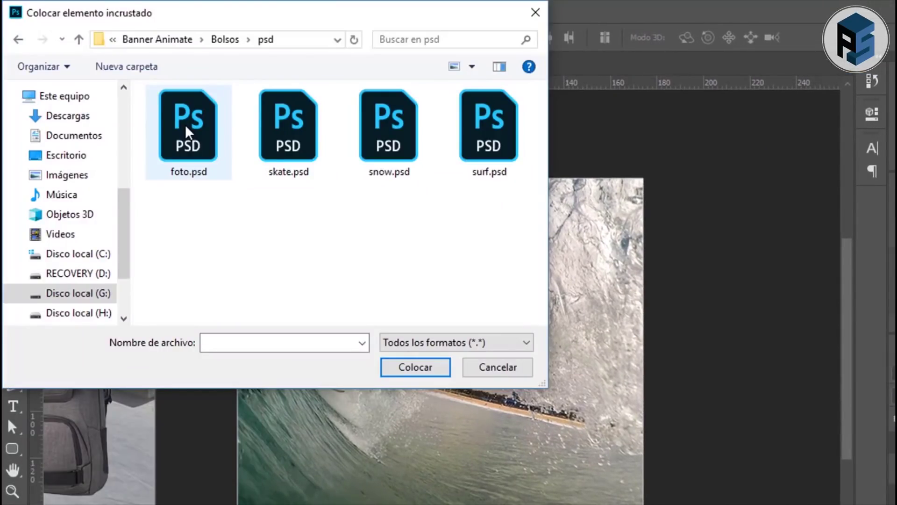
pyautogui.click(526, 135)
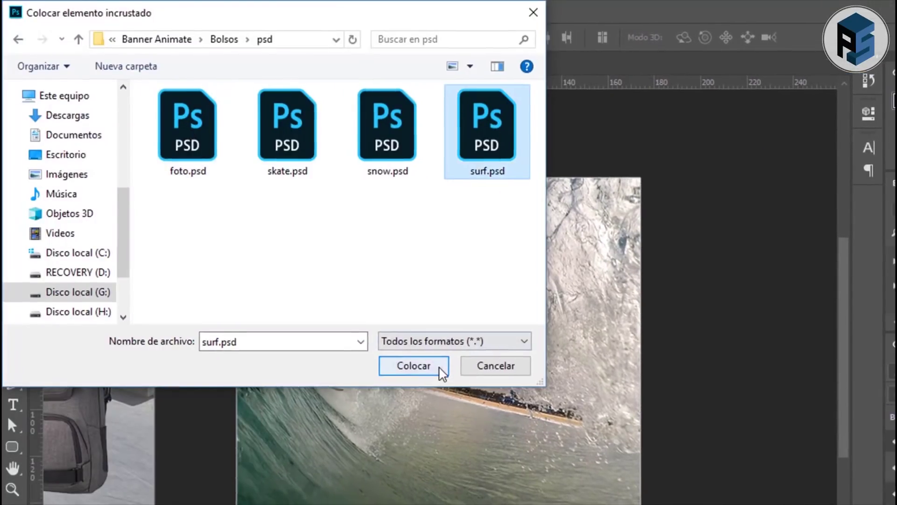
pyautogui.click(413, 365)
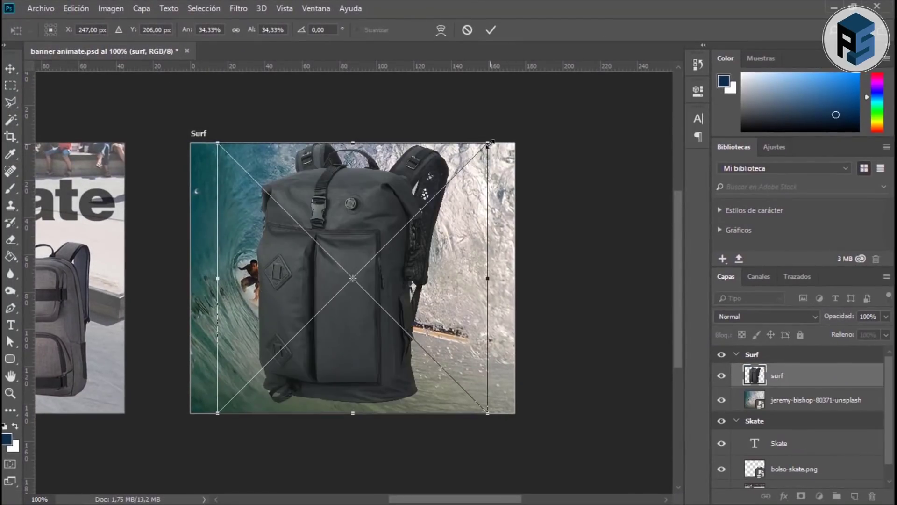
pyautogui.moveTo(490, 143); pyautogui.dragTo(374, 255)
pyautogui.moveTo(344, 310); pyautogui.dragTo(472, 296)
pyautogui.press('Return')
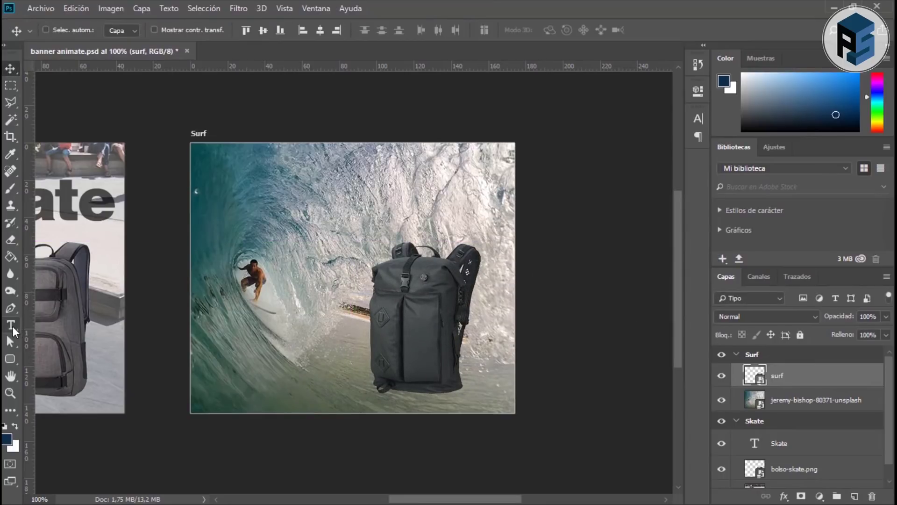
# - Add a black 'Surf' title and position it above the backpack
pyautogui.click(10, 325)
pyautogui.click(324, 182)
pyautogui.write('Surf')
pyautogui.click(10, 68)
pyautogui.moveTo(293, 181)
pyautogui.mouseDown()
pyautogui.moveTo(329, 202)
pyautogui.moveTo(354, 201)
pyautogui.mouseUp()
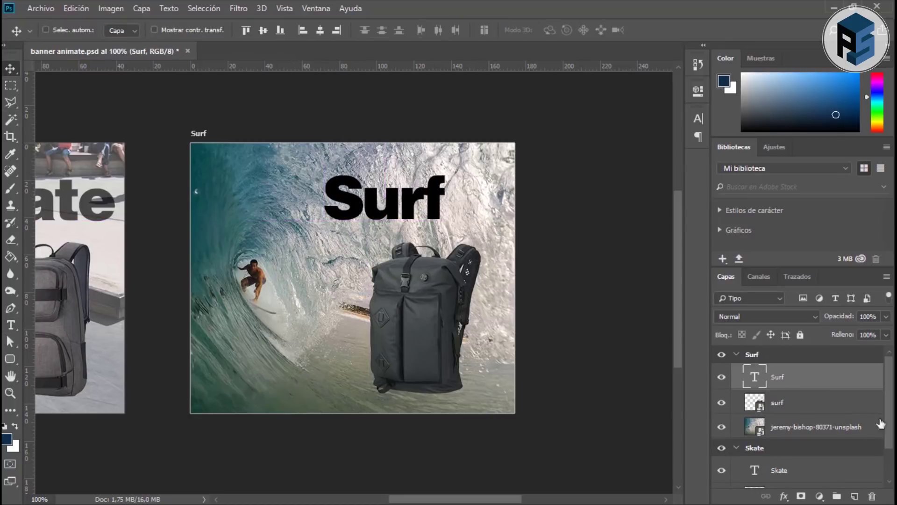
pyautogui.doubleClick(760, 383)
pyautogui.press('Escape')
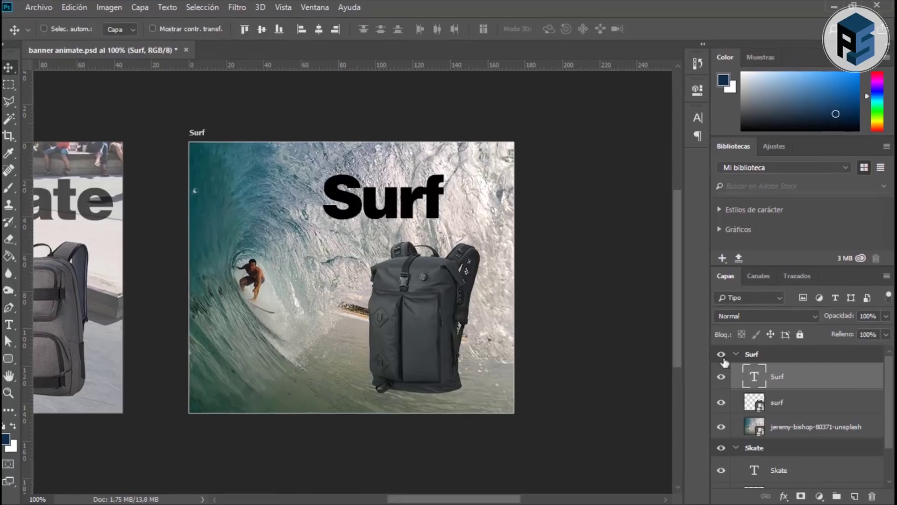
# - Set the wave photo layer's opacity to 80%
pyautogui.click(767, 413)
pyautogui.click(857, 273)
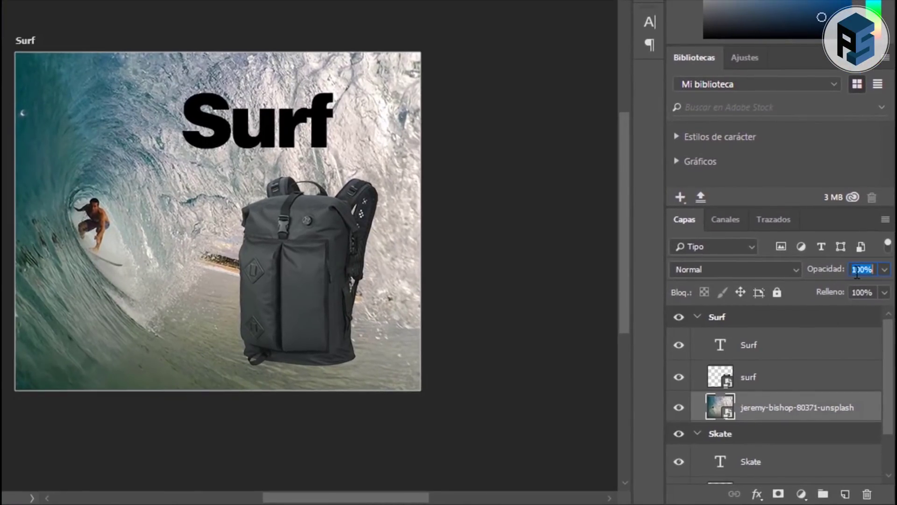
pyautogui.write('80')
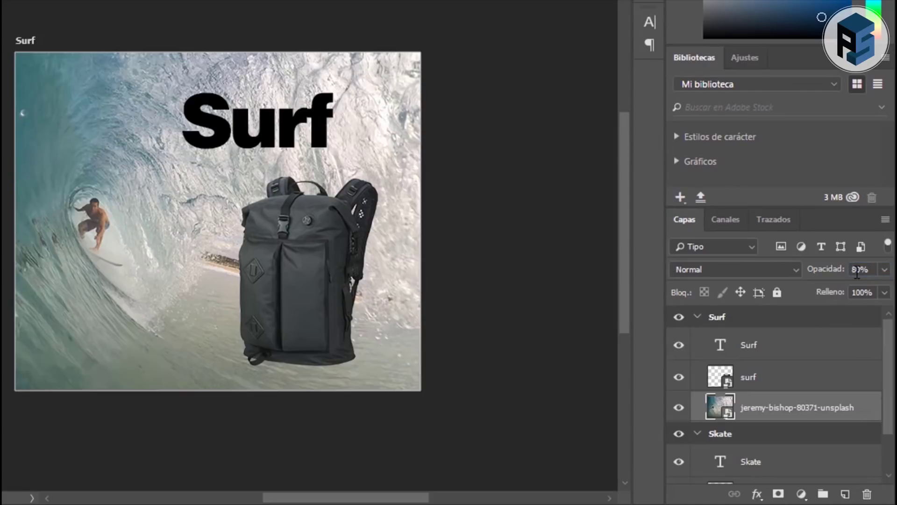
# - Rename the layers to bolso-surf.png and fondo-surf.jpg85%
pyautogui.click(746, 377)
pyautogui.doubleClick(750, 376)
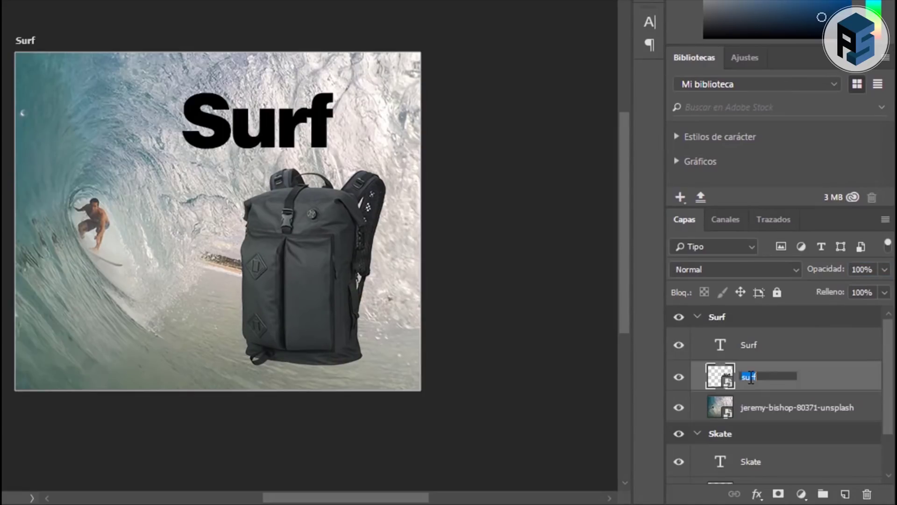
pyautogui.write('bolso-')
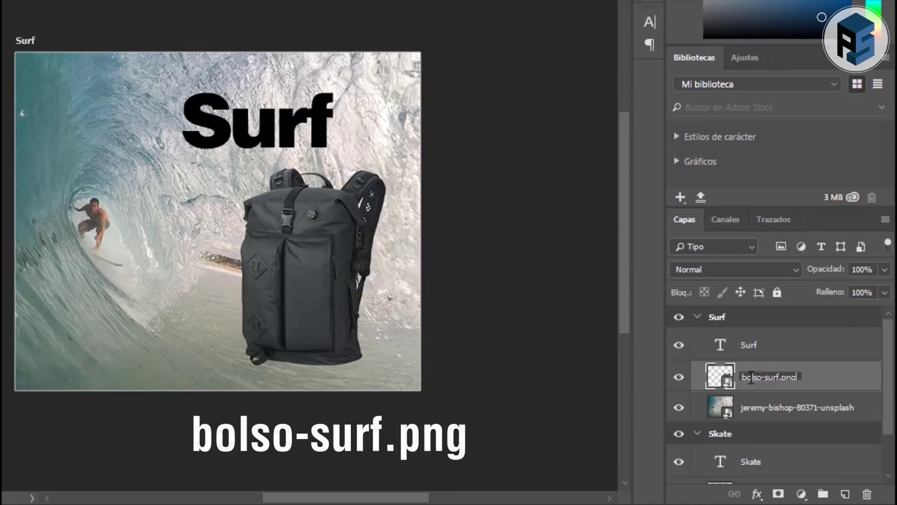
pyautogui.doubleClick(761, 407)
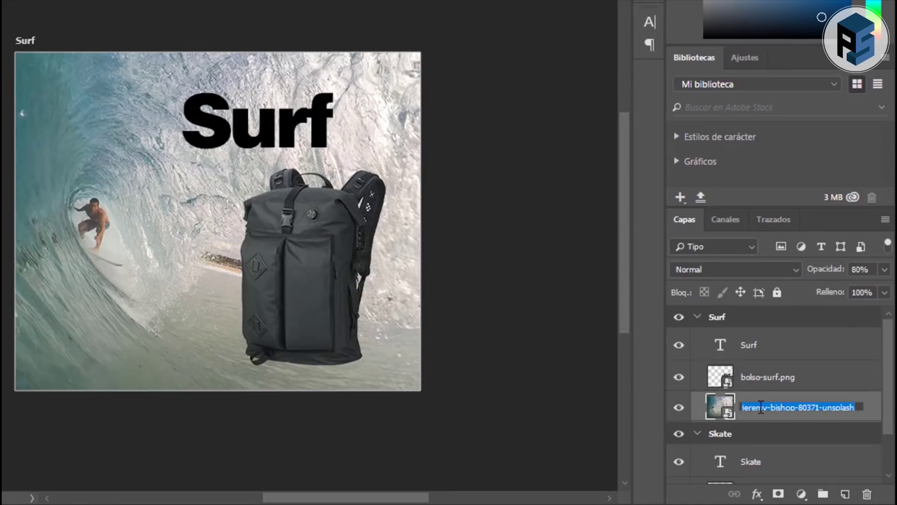
pyautogui.write('fondo-surf')
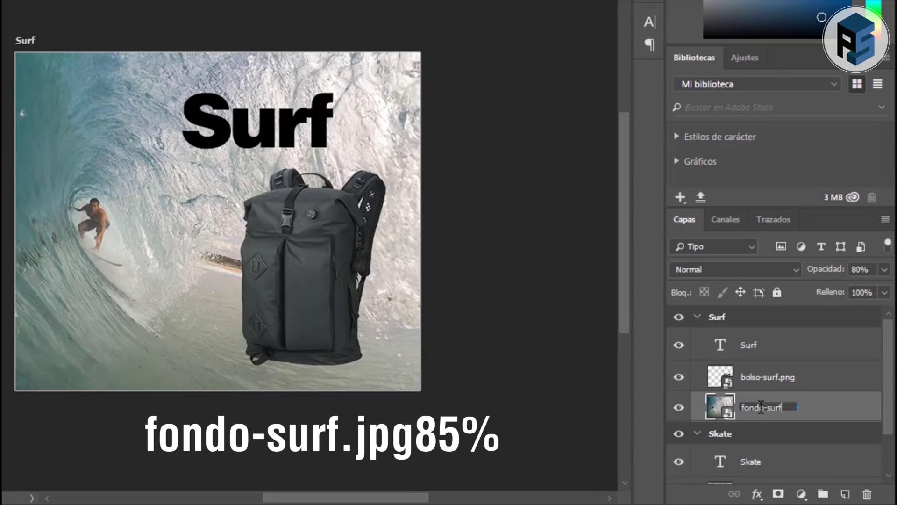
pyautogui.write('.jpg85%')
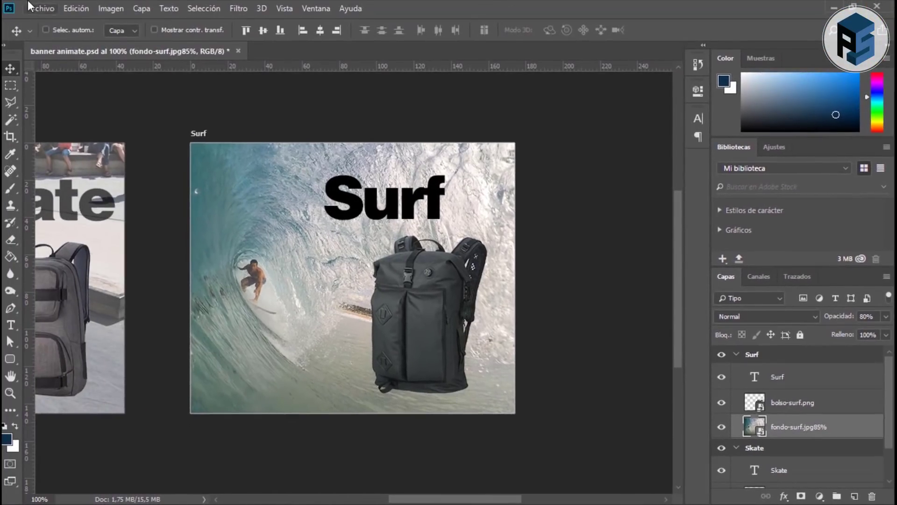
# - Save the banner document, check the exported assets, and return to Photoshop
pyautogui.click(33, 8)
pyautogui.click(69, 142)
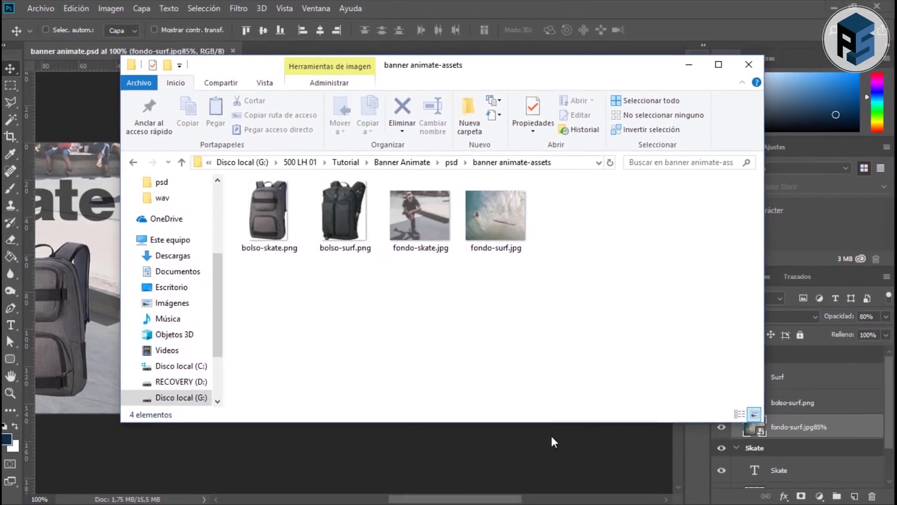
pyautogui.click(551, 435)
pyautogui.rightClick(10, 69)
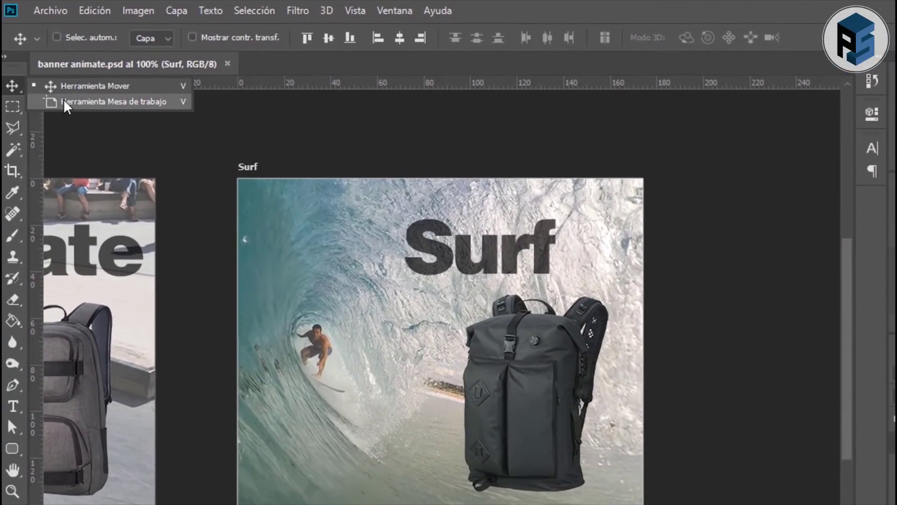
# - Add a new artboard beside Surf and name it Snow
pyautogui.click(54, 84)
pyautogui.click(745, 356)
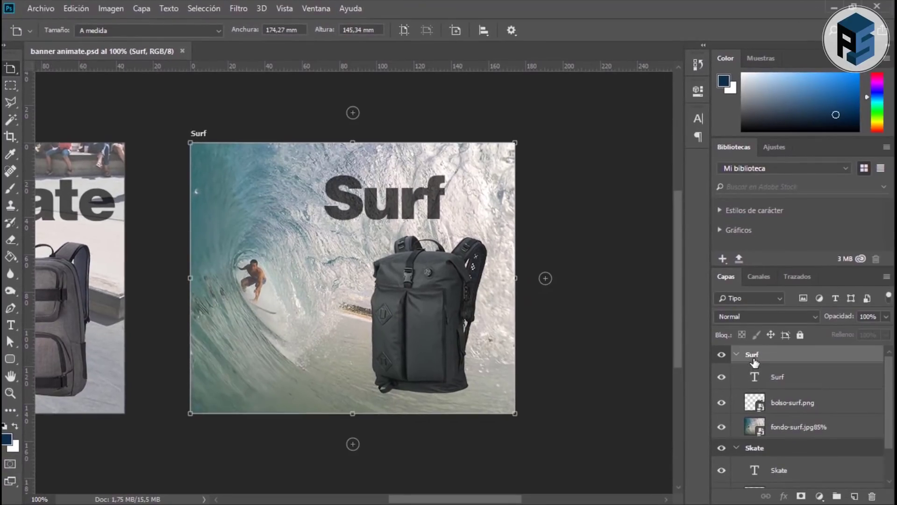
pyautogui.click(545, 279)
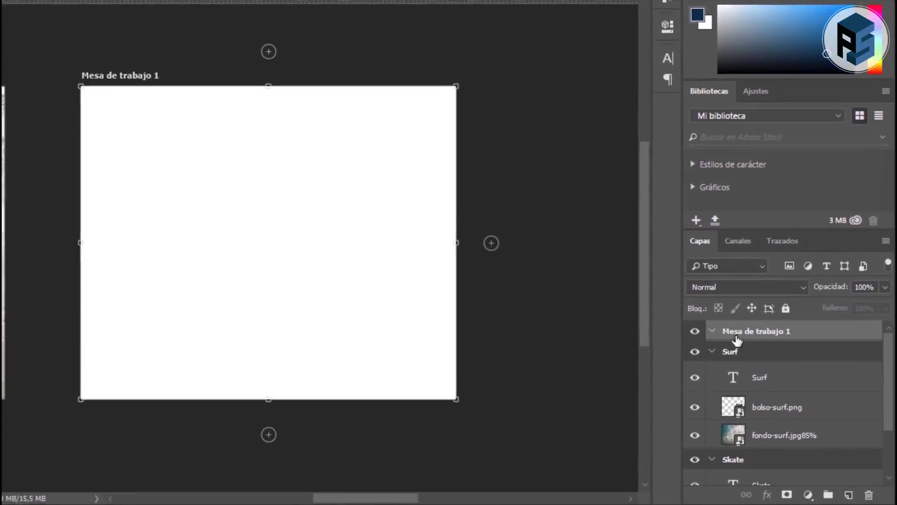
pyautogui.doubleClick(761, 355)
pyautogui.write('Snow')
pyautogui.press('Return')
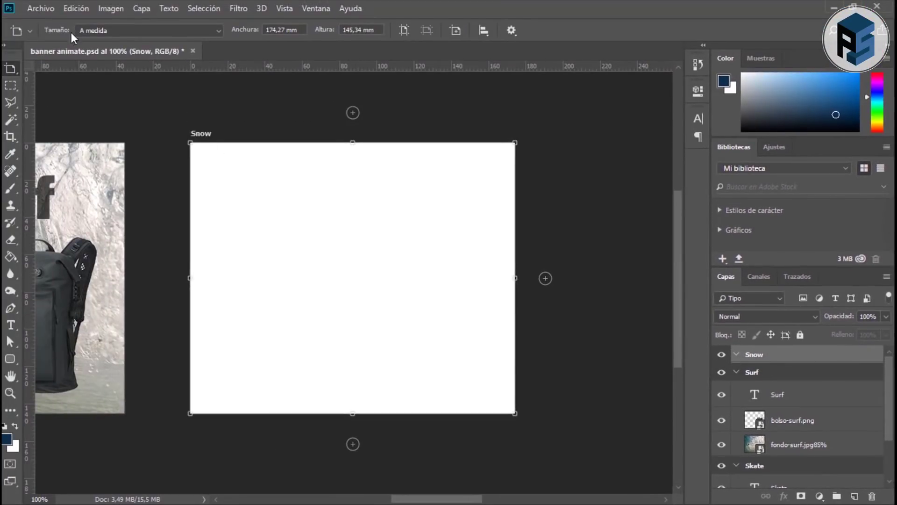
# - Place the snowboarder photo on the Snow artboard, enlarged to fill the frame
pyautogui.click(41, 8)
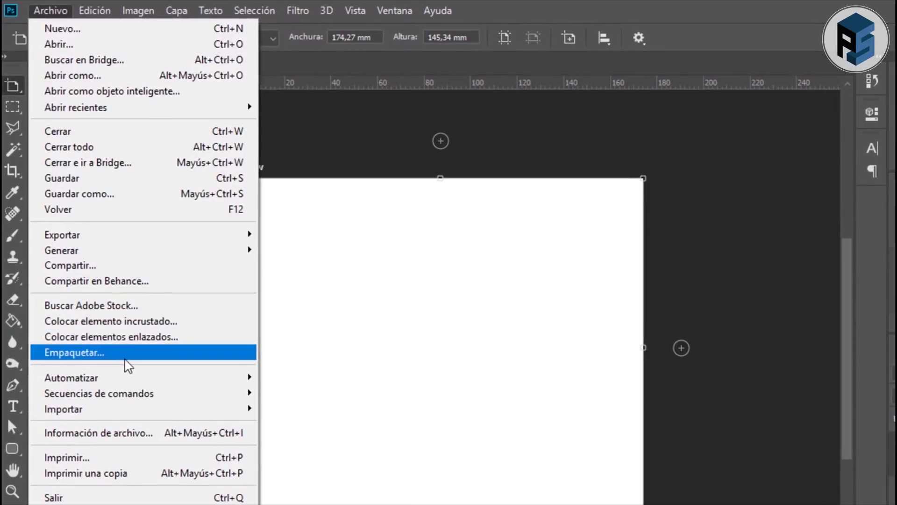
pyautogui.click(70, 296)
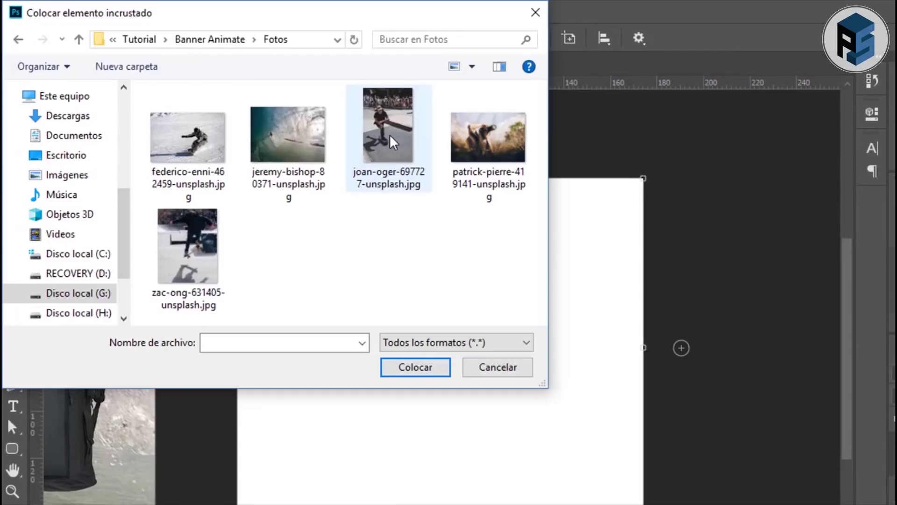
pyautogui.click(214, 144)
pyautogui.click(416, 366)
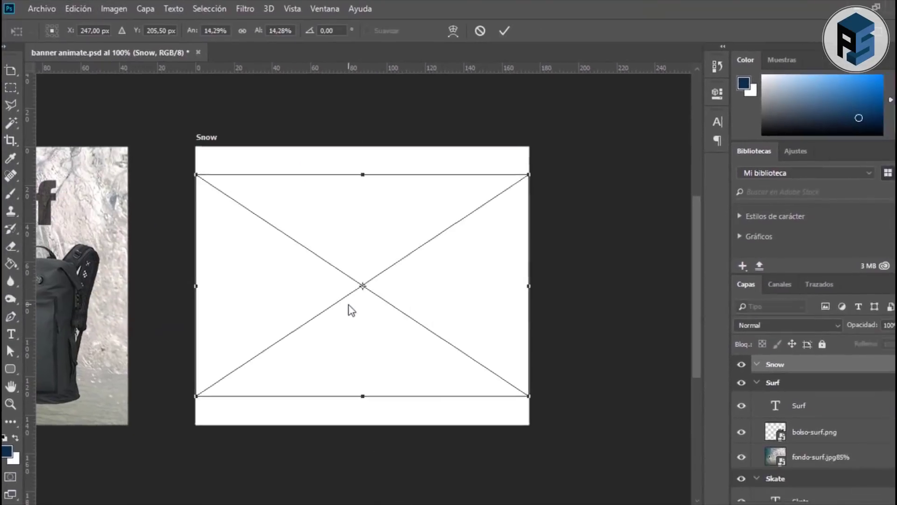
pyautogui.moveTo(515, 170); pyautogui.dragTo(570, 134)
pyautogui.moveTo(191, 385); pyautogui.dragTo(149, 441)
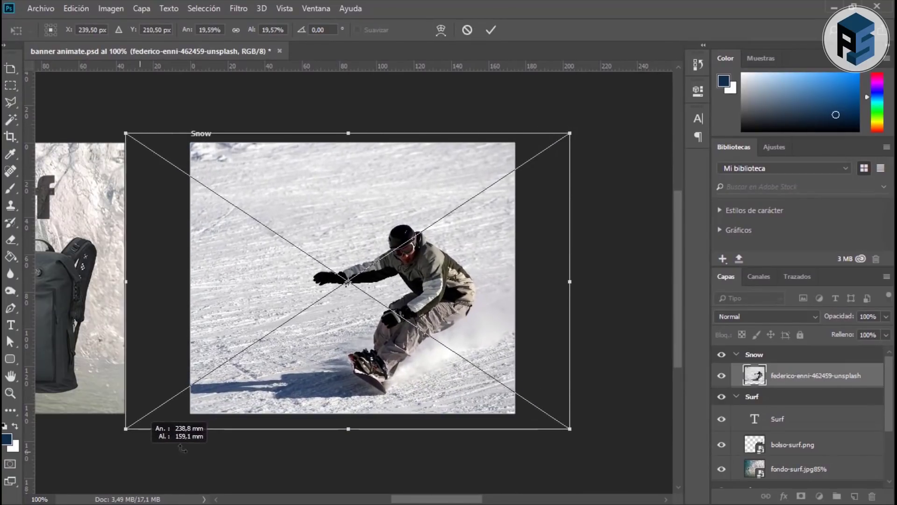
pyautogui.moveTo(411, 400); pyautogui.dragTo(419, 402)
pyautogui.press('Return')
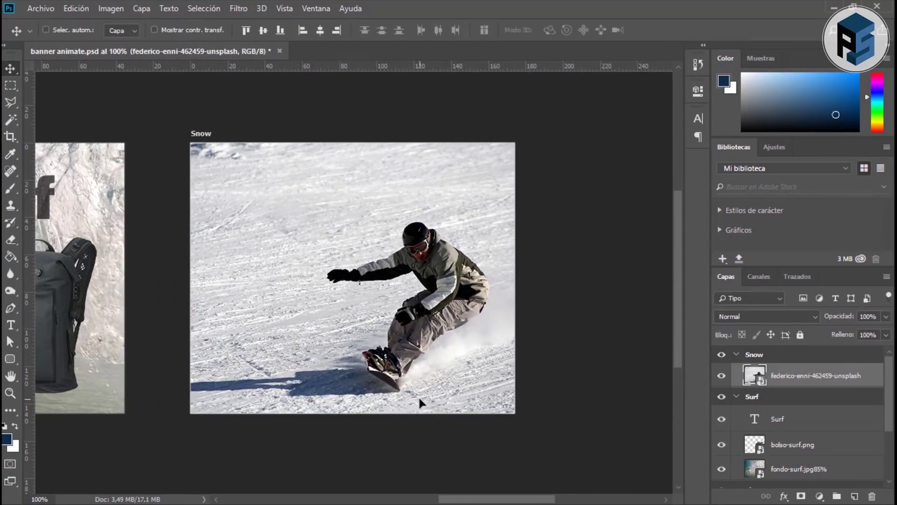
# - Flip the snowboarder photo horizontally, reposition it, and save the document
pyautogui.click(73, 3)
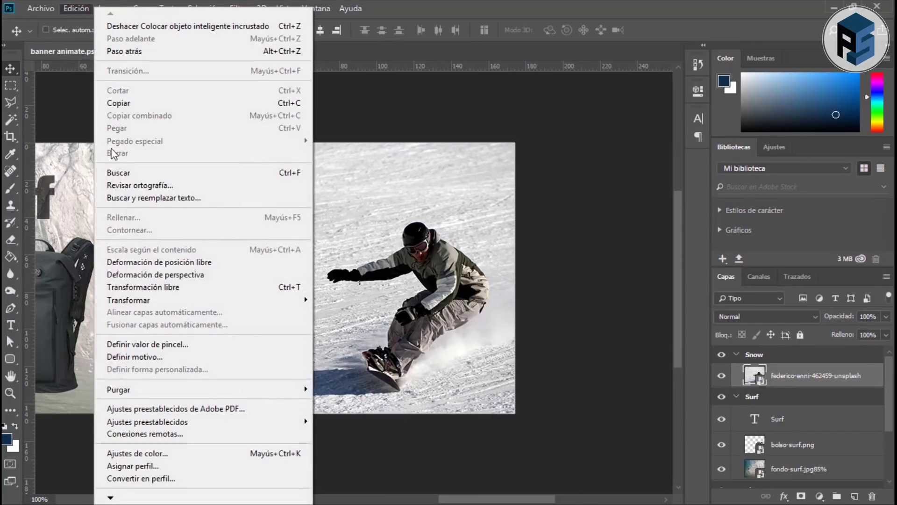
pyautogui.moveTo(128, 299)
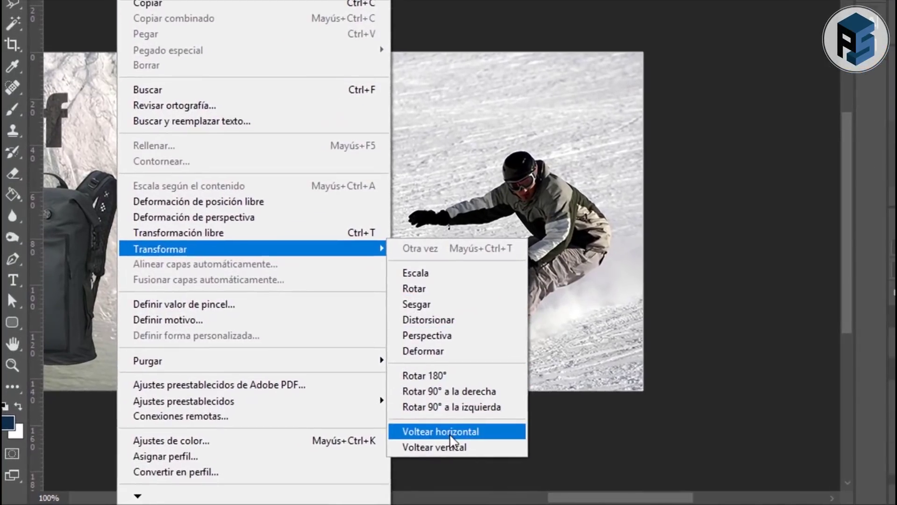
pyautogui.click(451, 442)
pyautogui.moveTo(480, 208); pyautogui.dragTo(458, 201)
pyautogui.moveTo(366, 258); pyautogui.dragTo(363, 259)
pyautogui.click(41, 8)
pyautogui.click(64, 141)
pyautogui.click(41, 8)
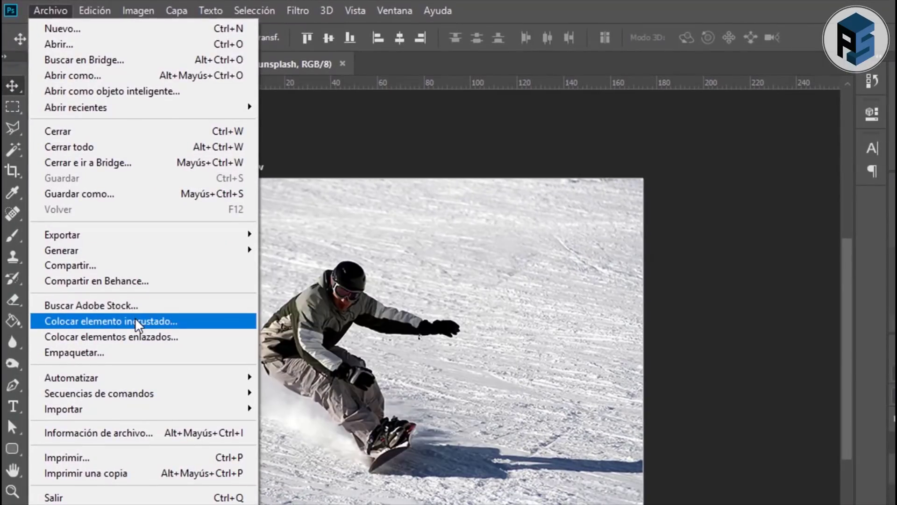
# - Place the blue snow backpack, shrunk and moved to the right of the scene
pyautogui.click(137, 322)
pyautogui.click(402, 144)
pyautogui.click(408, 367)
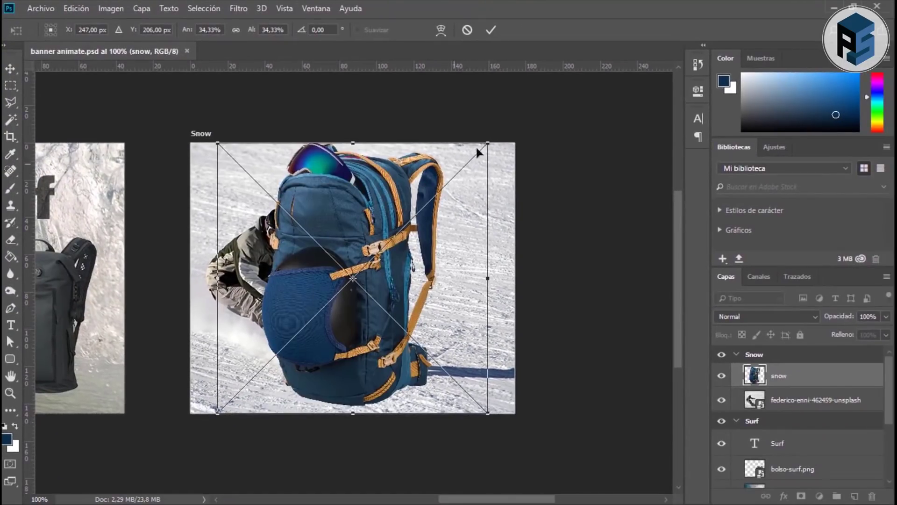
pyautogui.moveTo(487, 140)
pyautogui.mouseDown()
pyautogui.moveTo(412, 264)
pyautogui.moveTo(401, 256)
pyautogui.mouseUp()
pyautogui.moveTo(358, 290); pyautogui.dragTo(490, 277)
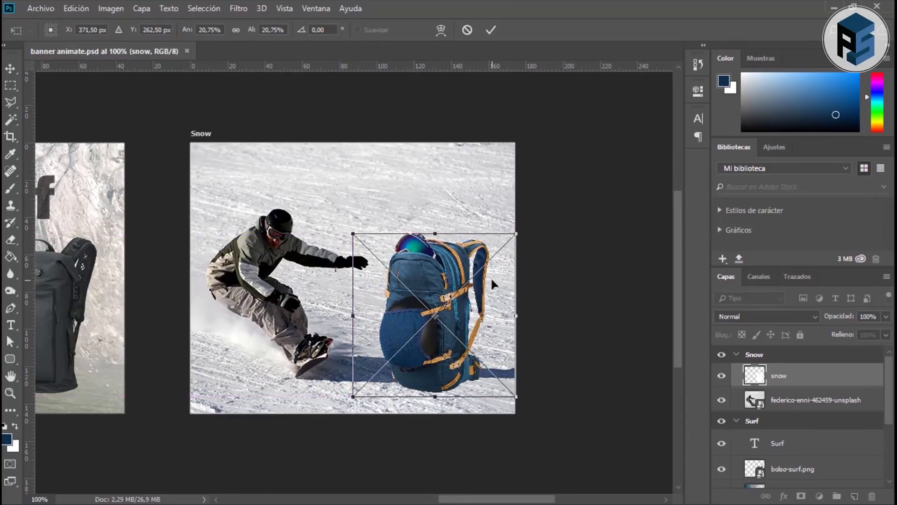
pyautogui.press('Return')
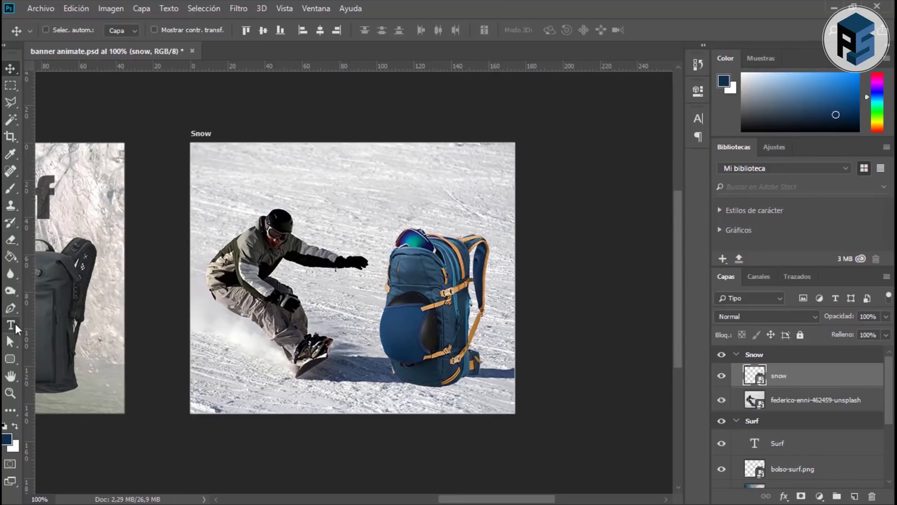
# - Add a 'Snow' title above the backpack and select its opacity setting
pyautogui.click(10, 324)
pyautogui.click(344, 184)
pyautogui.write('Snow')
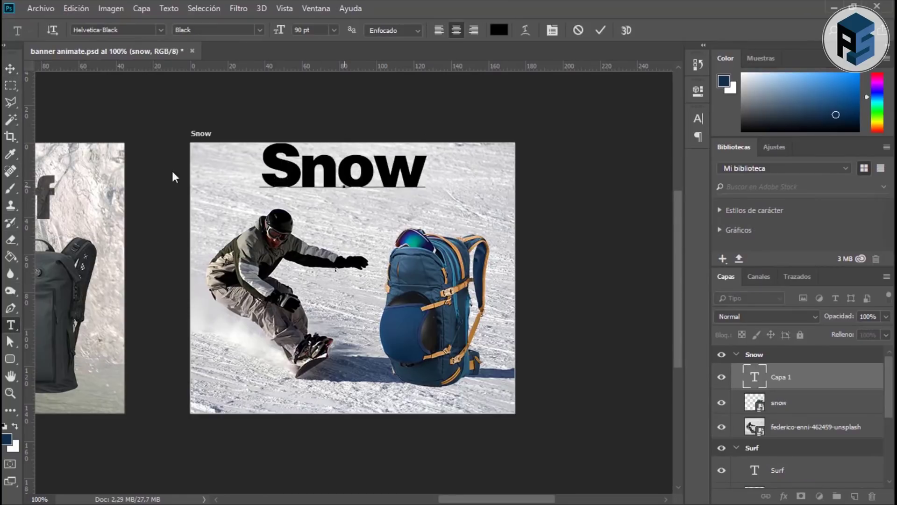
pyautogui.click(10, 68)
pyautogui.moveTo(334, 184)
pyautogui.mouseDown()
pyautogui.moveTo(334, 202)
pyautogui.moveTo(388, 208)
pyautogui.mouseUp()
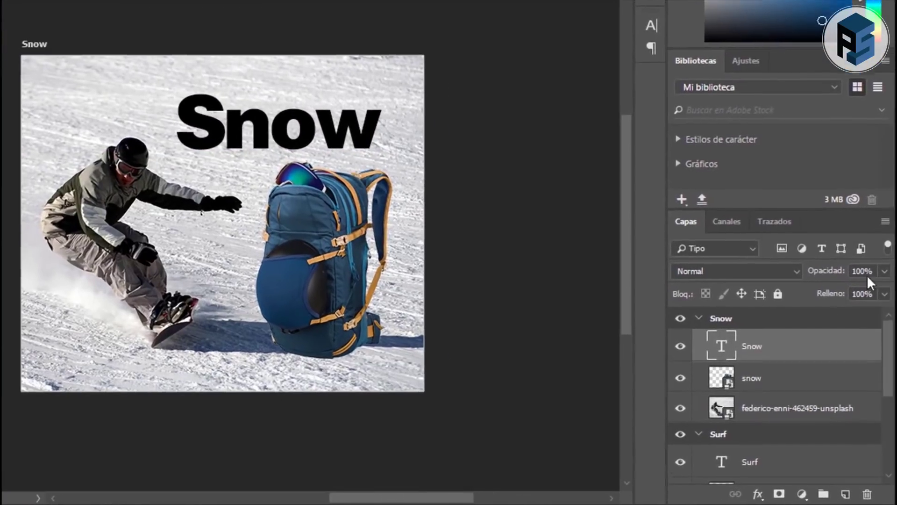
pyautogui.click(870, 317)
# - Set both the Snow title and the snowboarder photo layer to 80% opacity
pyautogui.write('80')
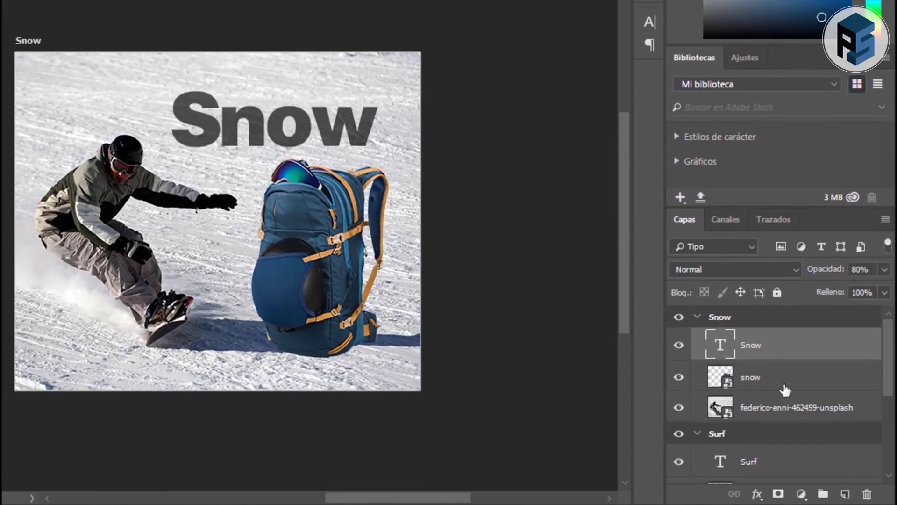
pyautogui.click(785, 408)
pyautogui.write('80')
pyautogui.press('Return')
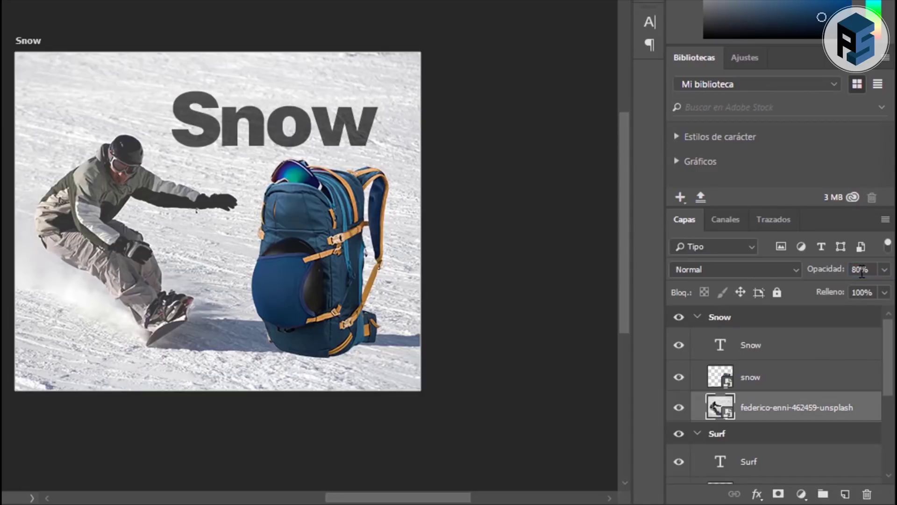
# - Rename the layers bolso-snow.png and fondo-snow.jpg85%, then save the document
pyautogui.doubleClick(752, 377)
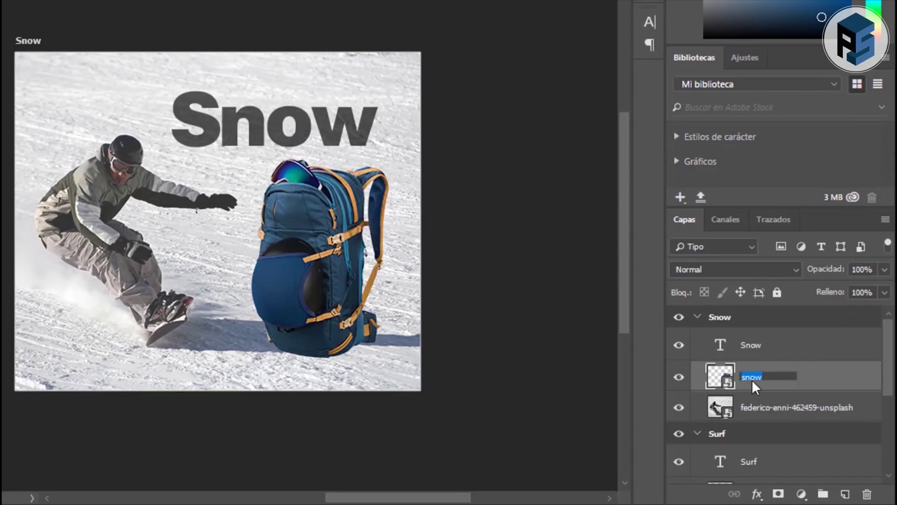
pyautogui.write('bolso-snow.png')
pyautogui.press('Return')
pyautogui.doubleClick(779, 408)
pyautogui.write('fondo-')
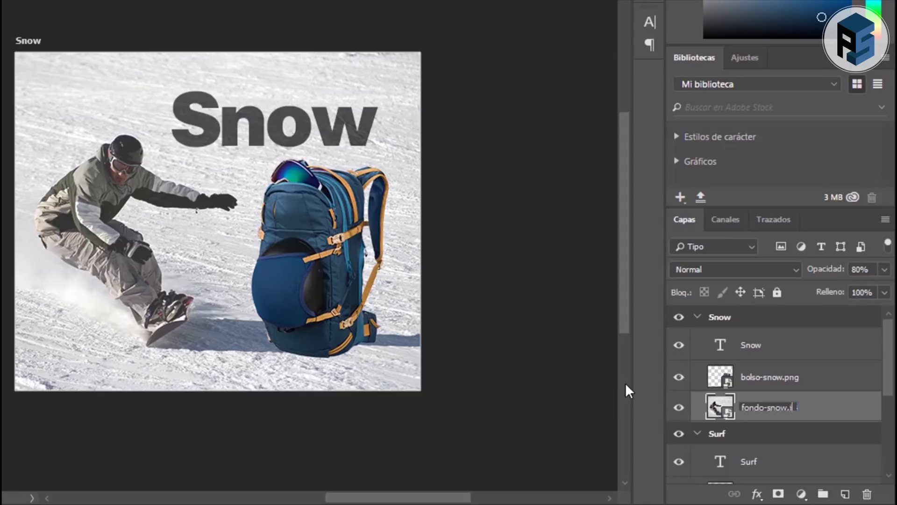
pyautogui.write('5%')
pyautogui.press('Return')
pyautogui.click(41, 8)
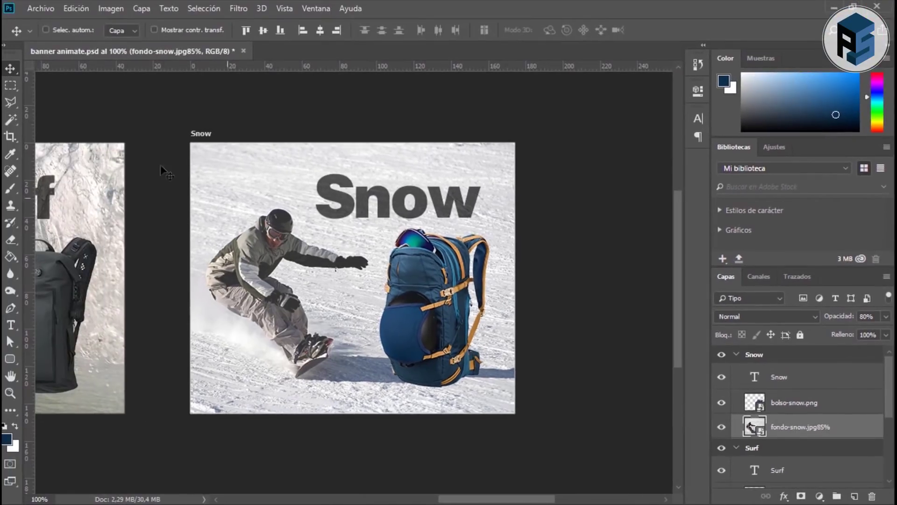
pyautogui.click(50, 142)
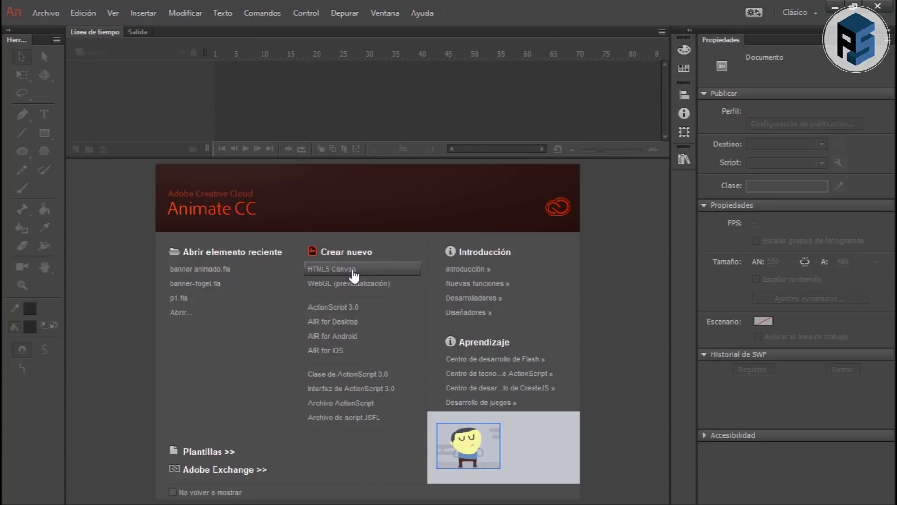
# - Create a new HTML5 Canvas document from the Animate start screen
pyautogui.click(354, 270)
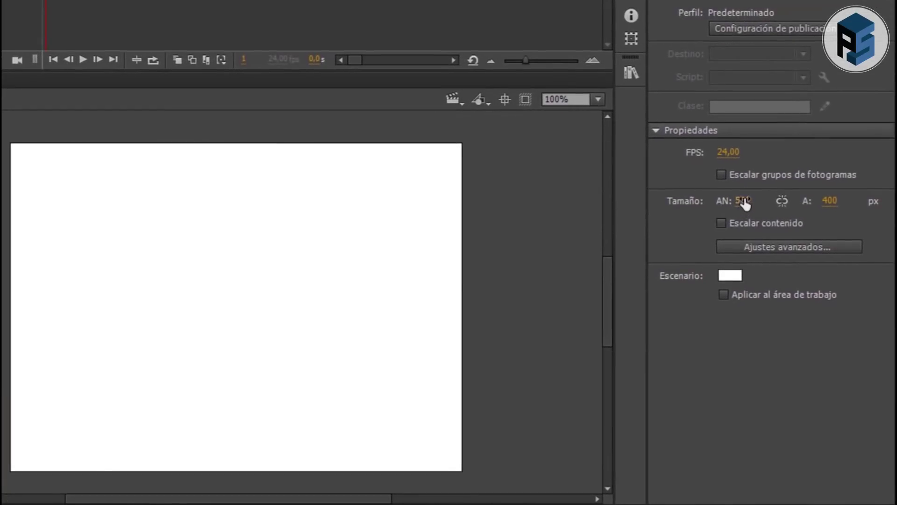
# - Set the stage width to 494 px and height to 412 px in Properties
pyautogui.click(773, 262)
pyautogui.press('Tab')
pyautogui.write('2')
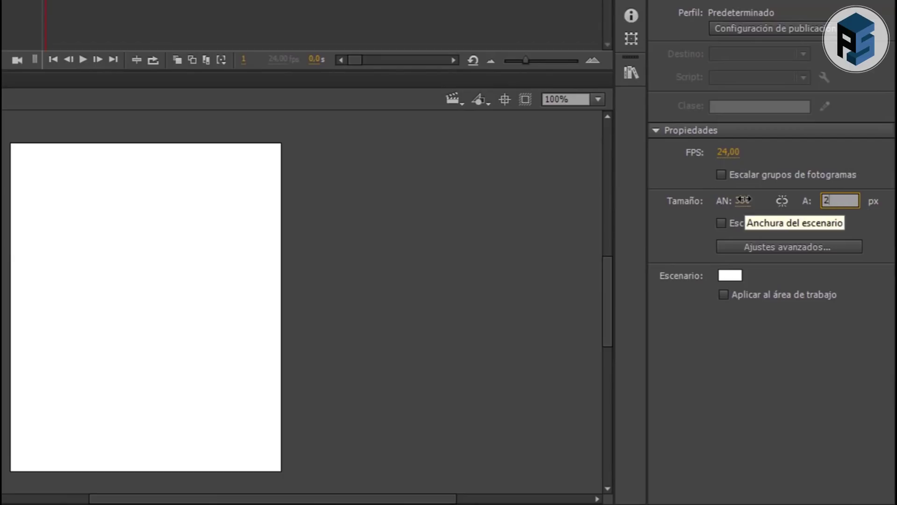
pyautogui.press('Tab')
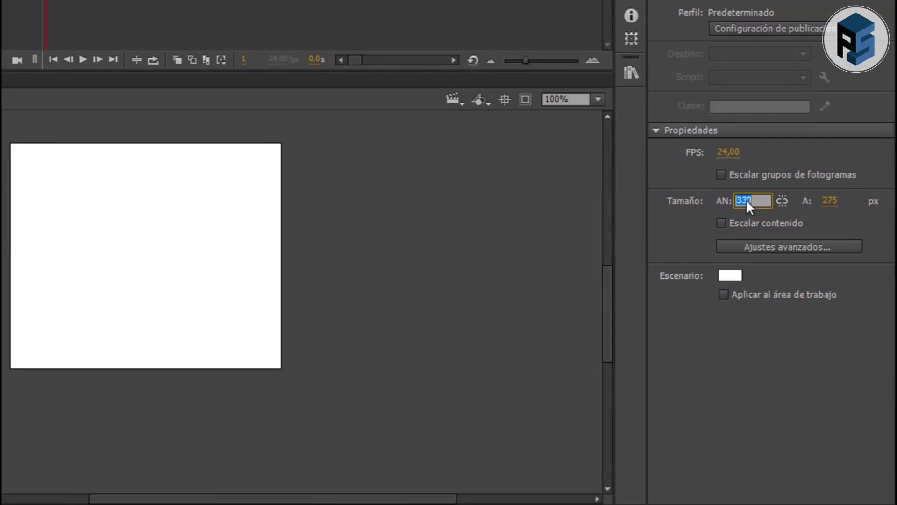
pyautogui.write('49')
pyautogui.press('Tab')
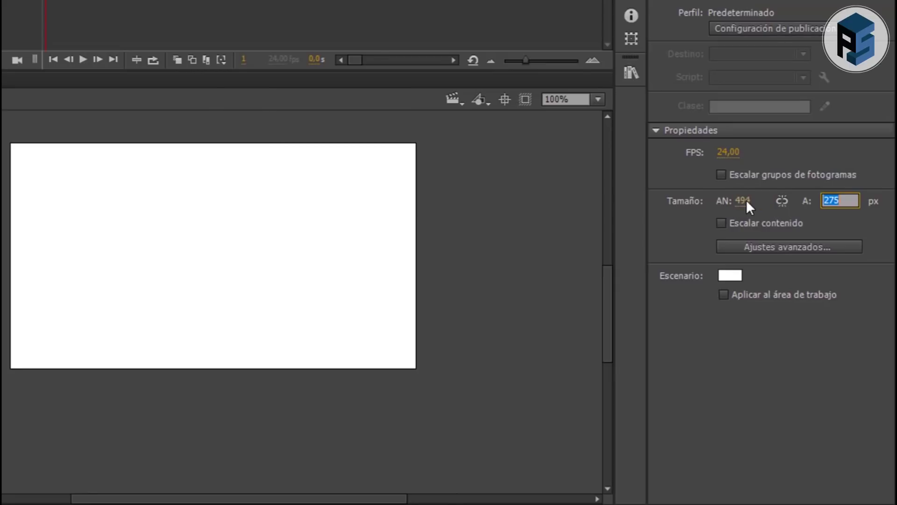
pyautogui.write('412')
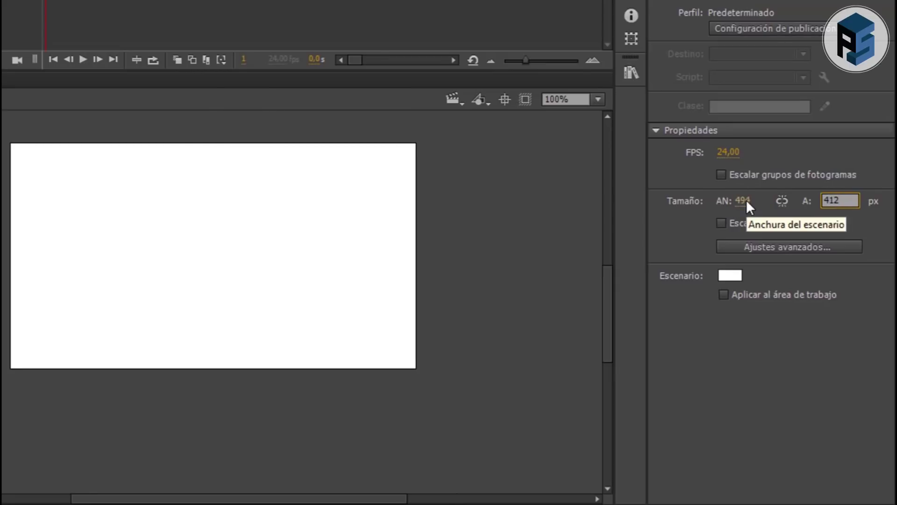
pyautogui.press('Tab')
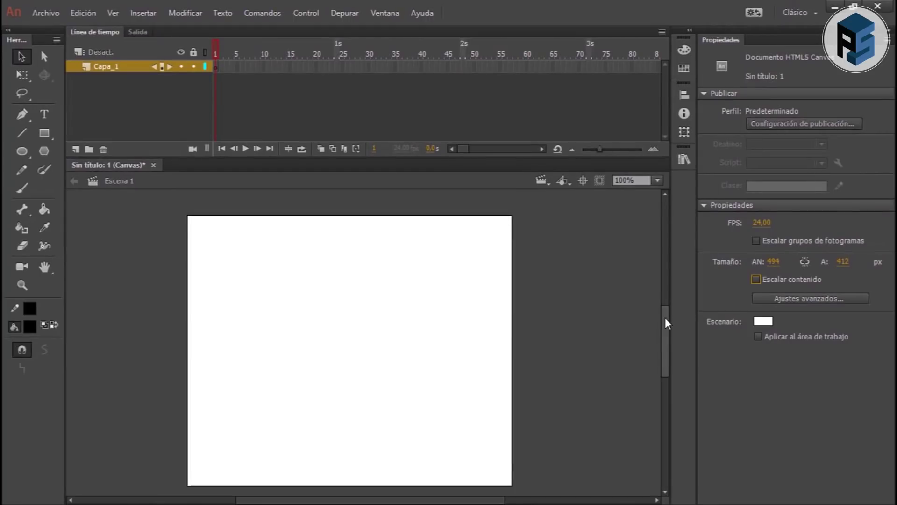
pyautogui.scroll(-1, 666, 323)
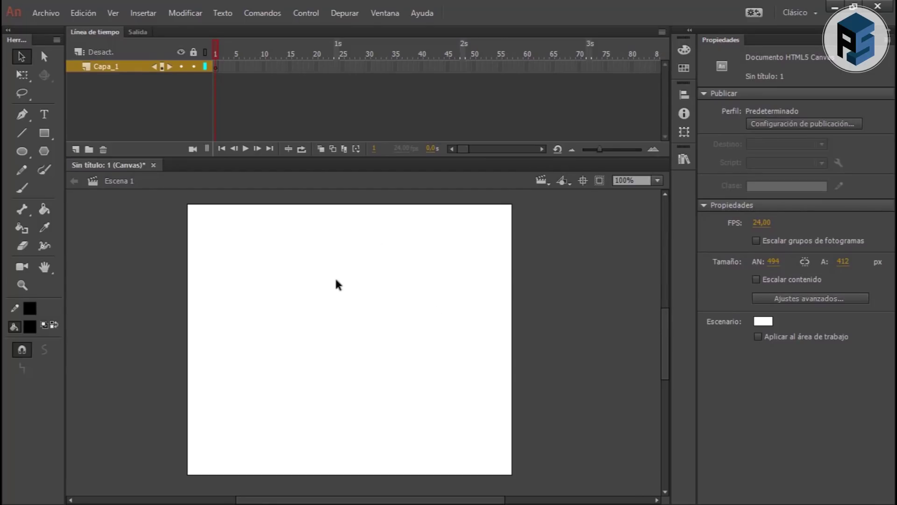
# - Save the document as 'banner animado.fla' and open the banner animate-assets folder
pyautogui.click(46, 13)
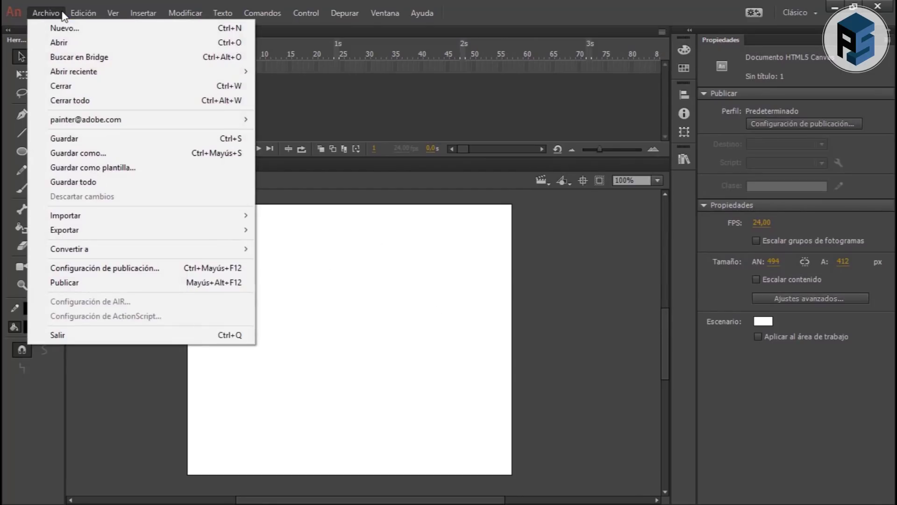
pyautogui.click(87, 152)
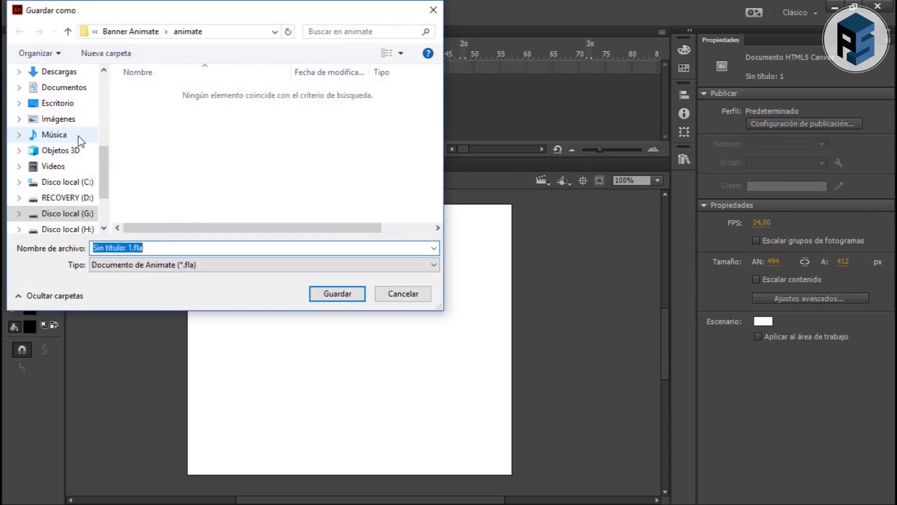
pyautogui.moveTo(136, 248); pyautogui.dragTo(14, 247)
pyautogui.write('banner ani')
pyautogui.press('BackSpace')
pyautogui.write('mado')
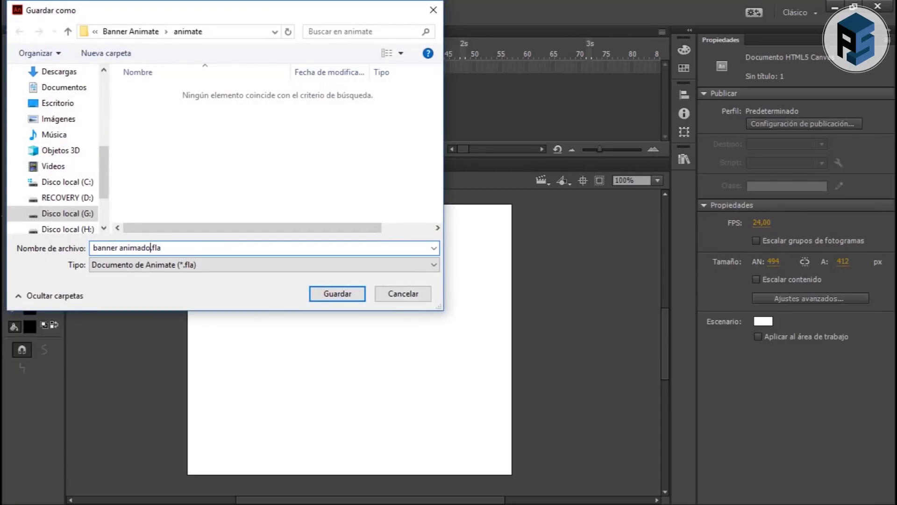
pyautogui.click(350, 299)
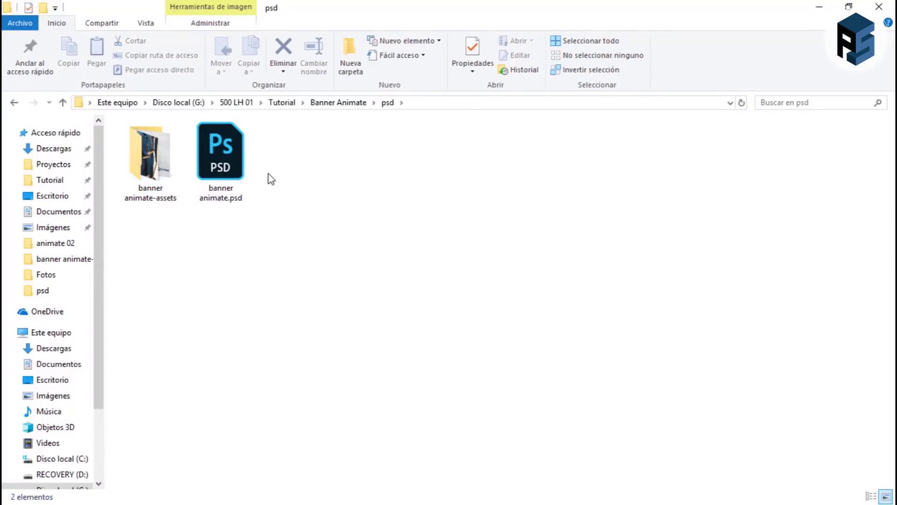
pyautogui.doubleClick(154, 161)
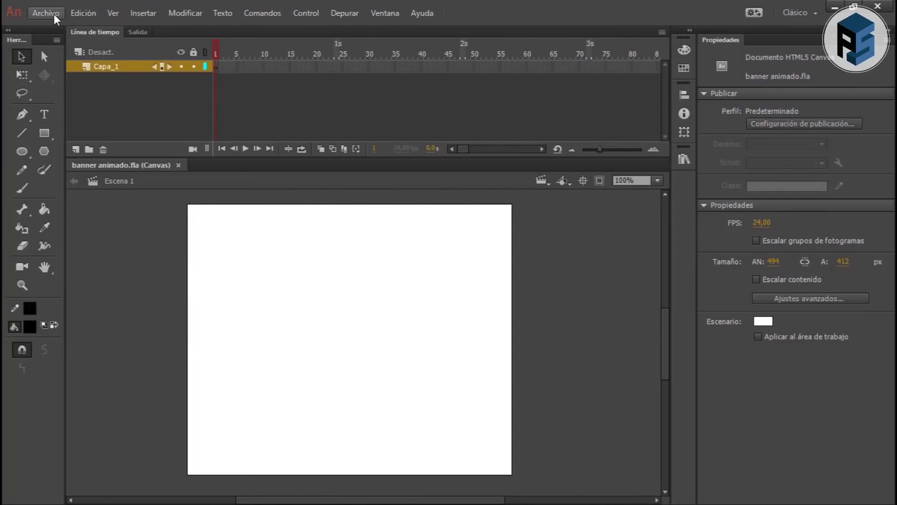
# - Import fondo-surf.jpg to the stage and center it horizontally and vertically
pyautogui.click(52, 13)
pyautogui.moveTo(81, 269)
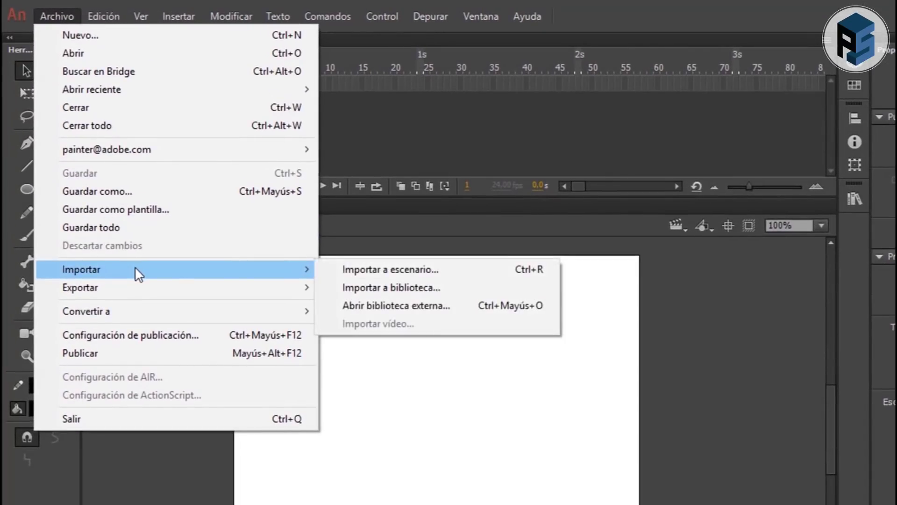
pyautogui.click(418, 274)
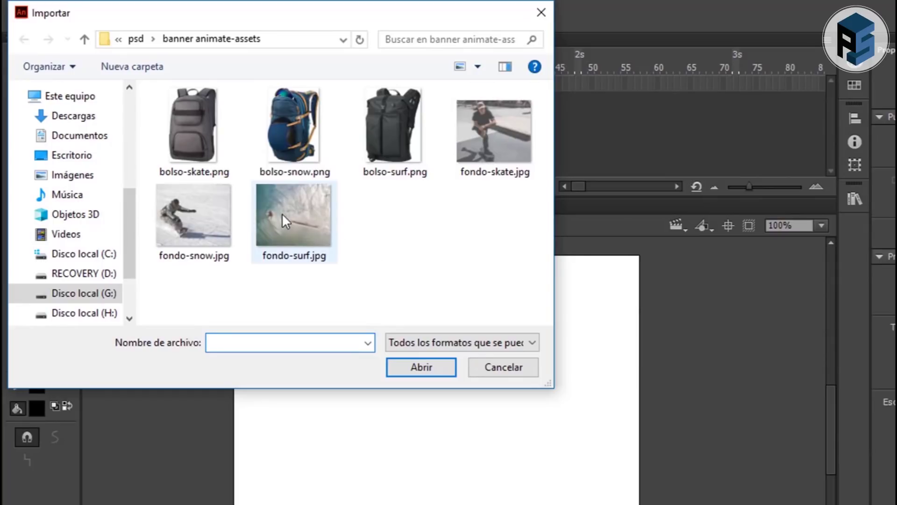
pyautogui.click(282, 213)
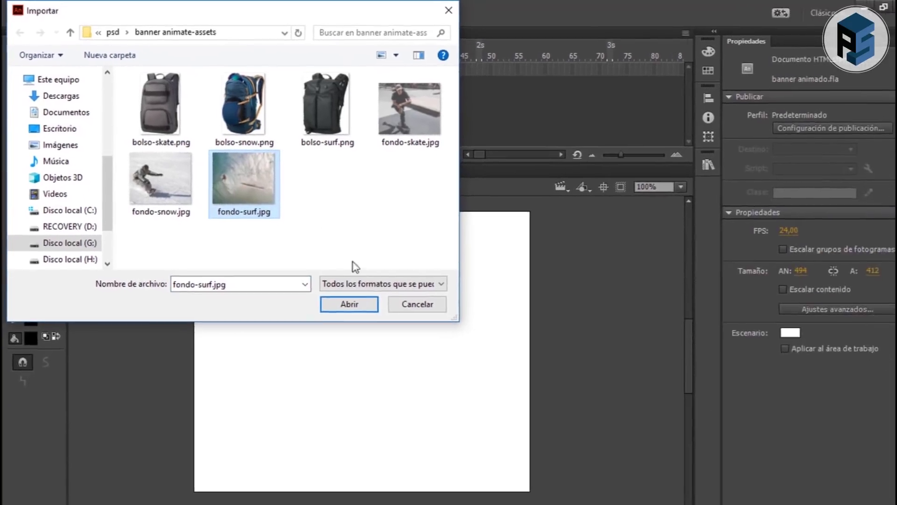
pyautogui.click(350, 294)
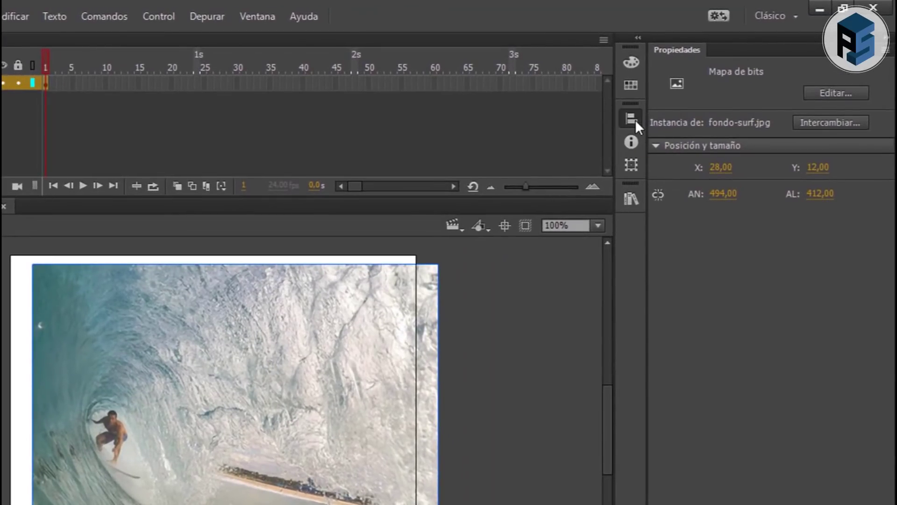
pyautogui.click(645, 117)
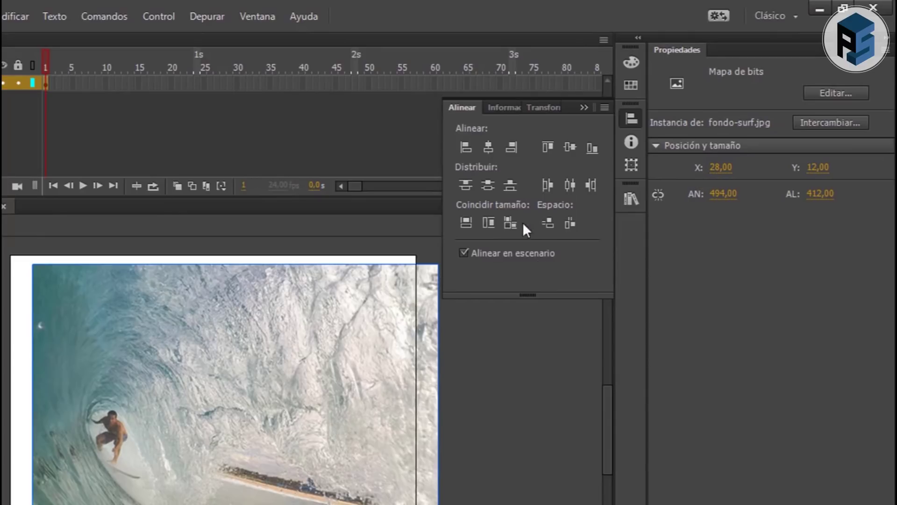
pyautogui.click(489, 144)
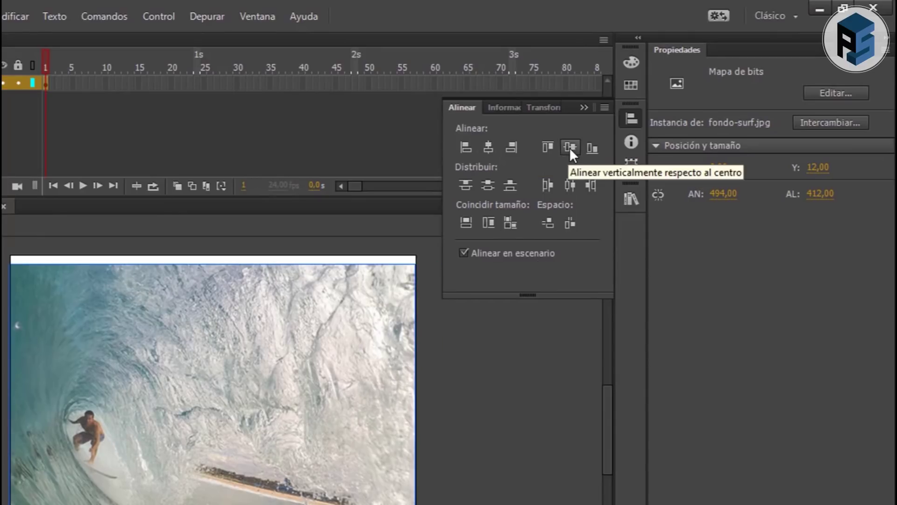
pyautogui.click(570, 147)
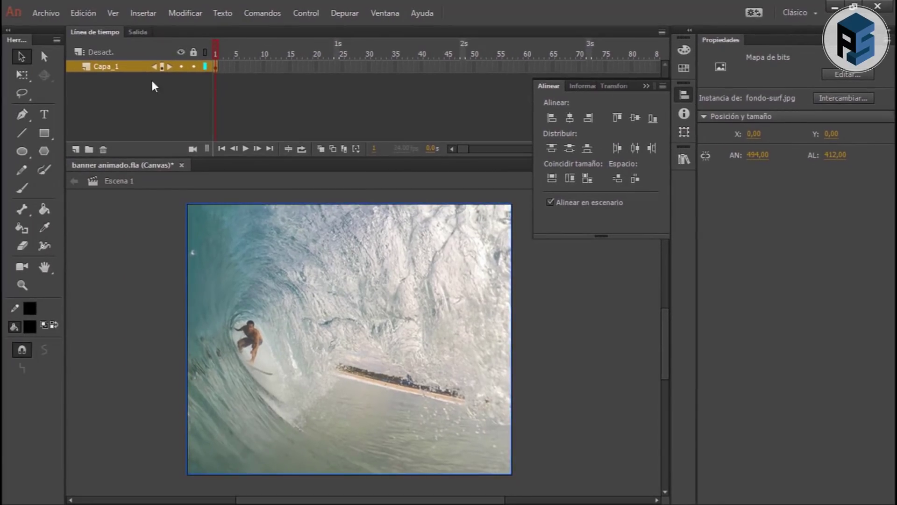
# - Rename Capa_1 to 'fondo surf' and add a new layer above it named 'bolso surf'
pyautogui.doubleClick(104, 67)
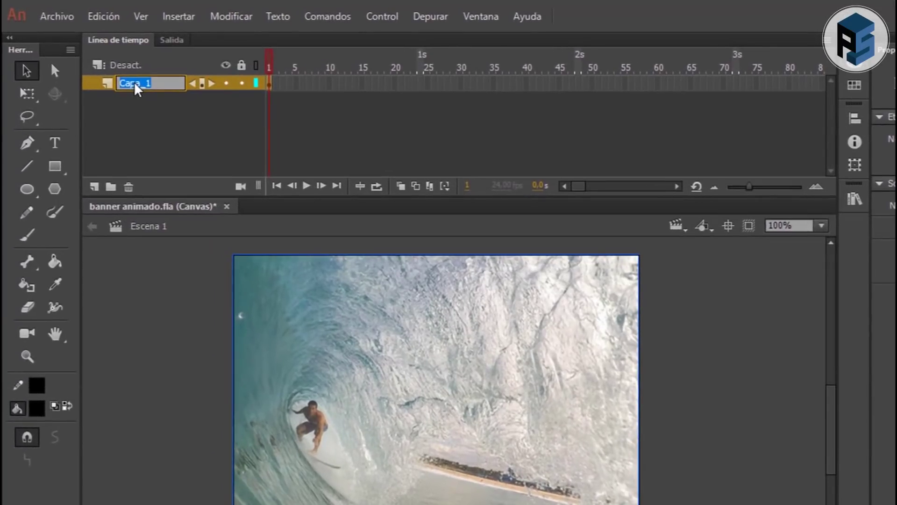
pyautogui.write('fondo surf')
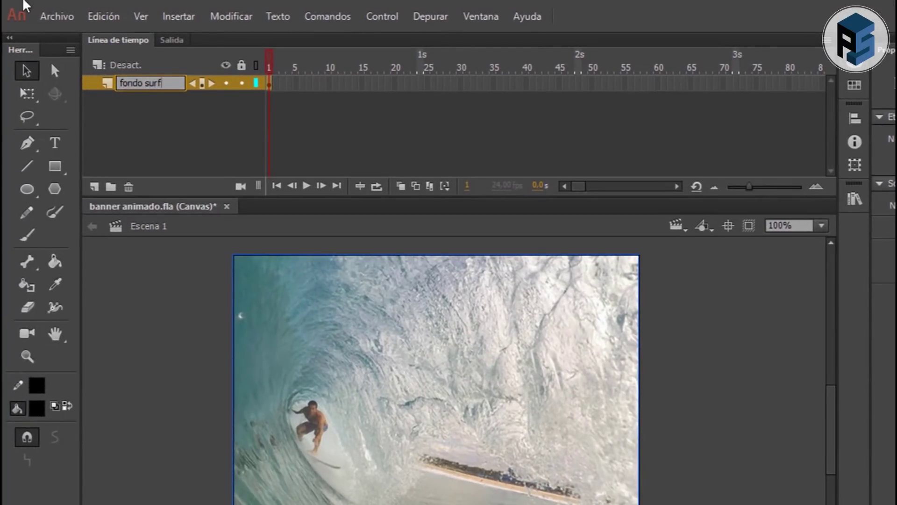
pyautogui.press('Return')
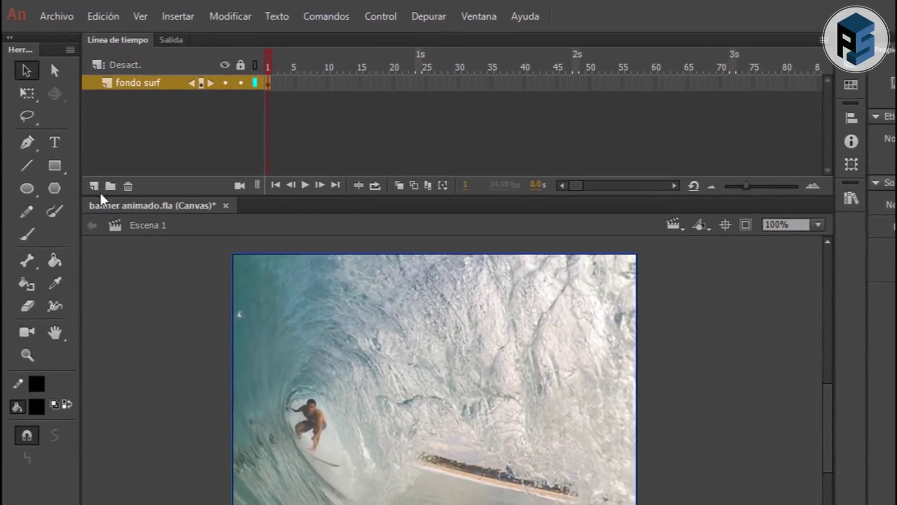
pyautogui.click(94, 187)
pyautogui.doubleClick(132, 84)
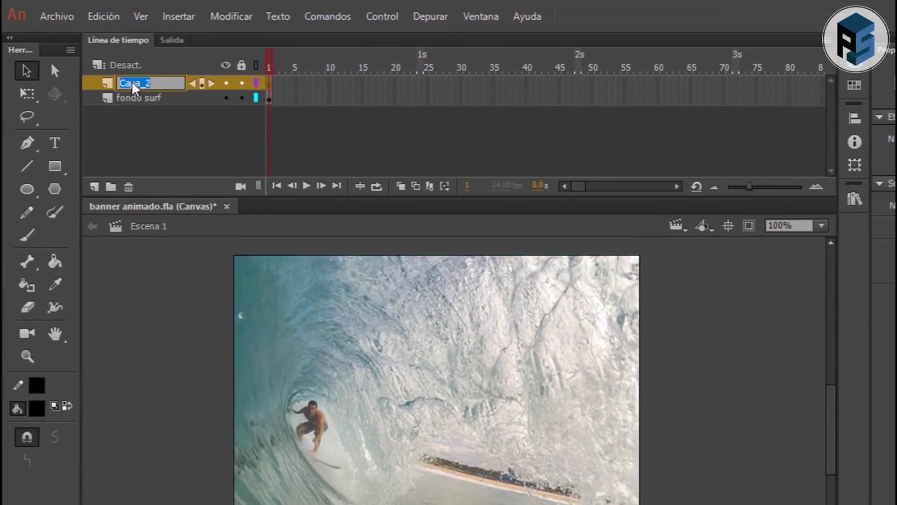
pyautogui.write('bolso surf')
pyautogui.press('Return')
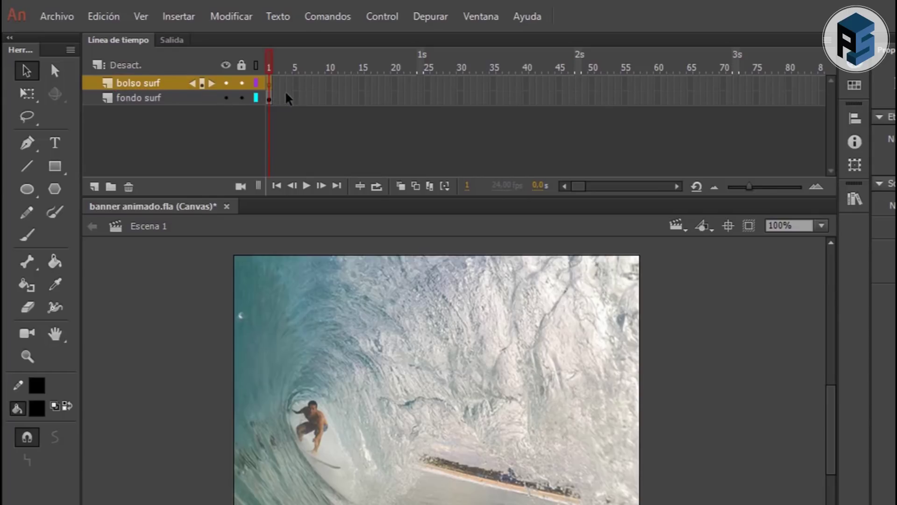
# - Insert a keyframe at frame 5 on the bolso surf layer
pyautogui.click(270, 99)
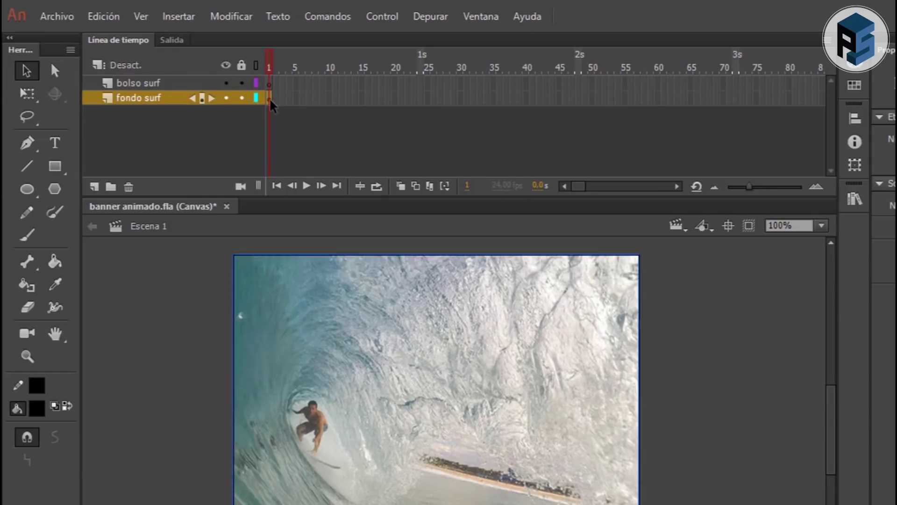
pyautogui.click(270, 84)
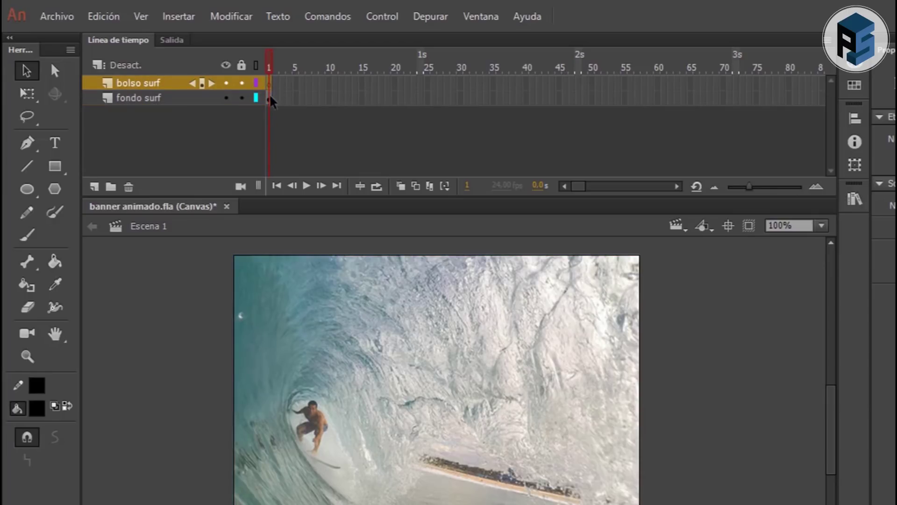
pyautogui.click(270, 99)
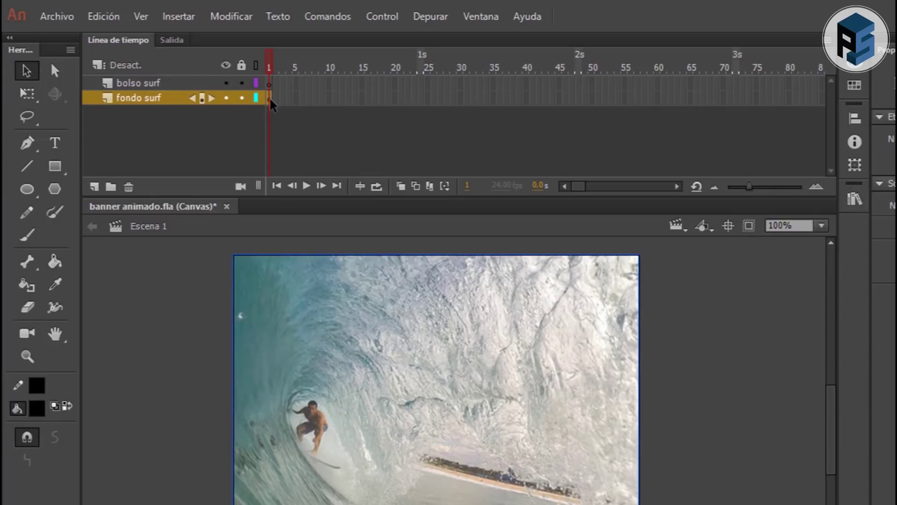
pyautogui.click(295, 85)
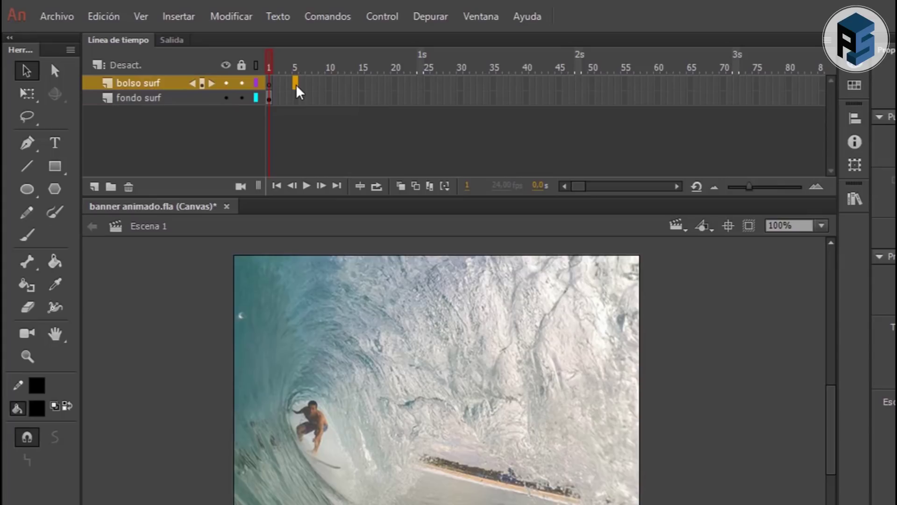
pyautogui.rightClick(297, 86)
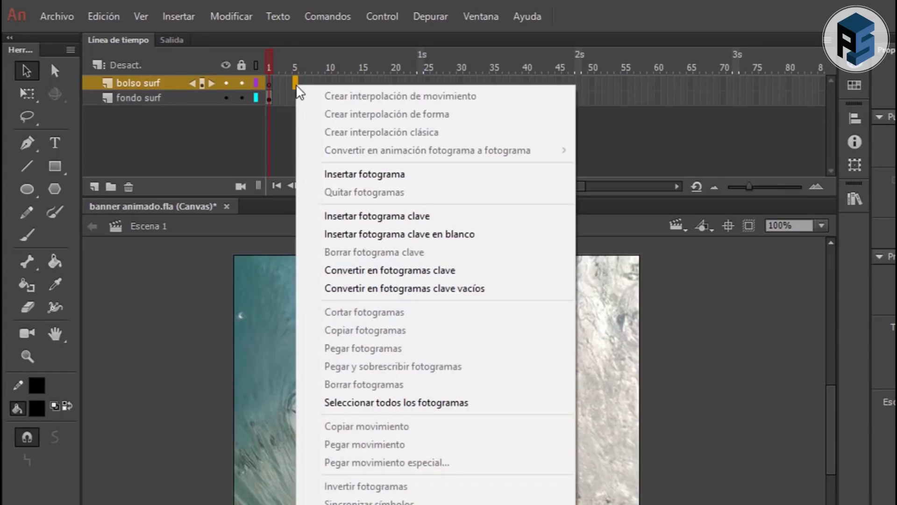
pyautogui.click(330, 218)
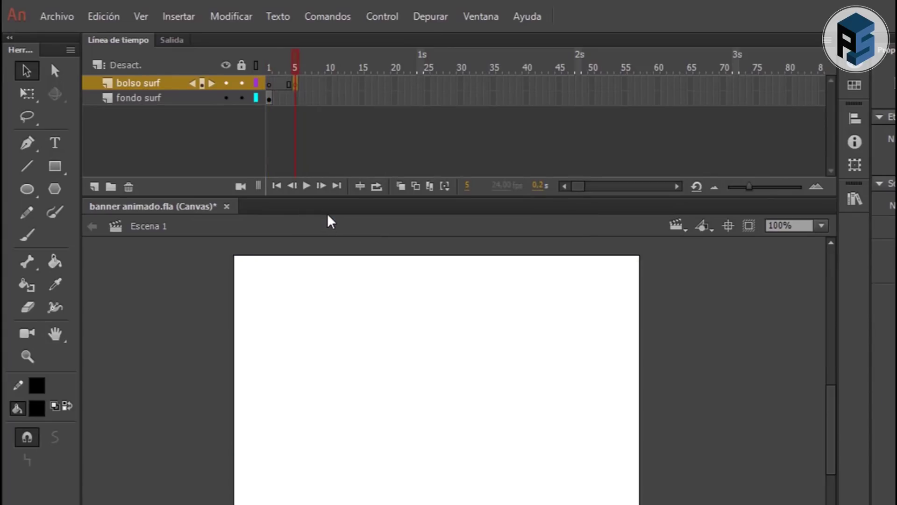
# - Import bolso-surf.png to the stage and drag the backpack toward the lower right
pyautogui.click(71, 20)
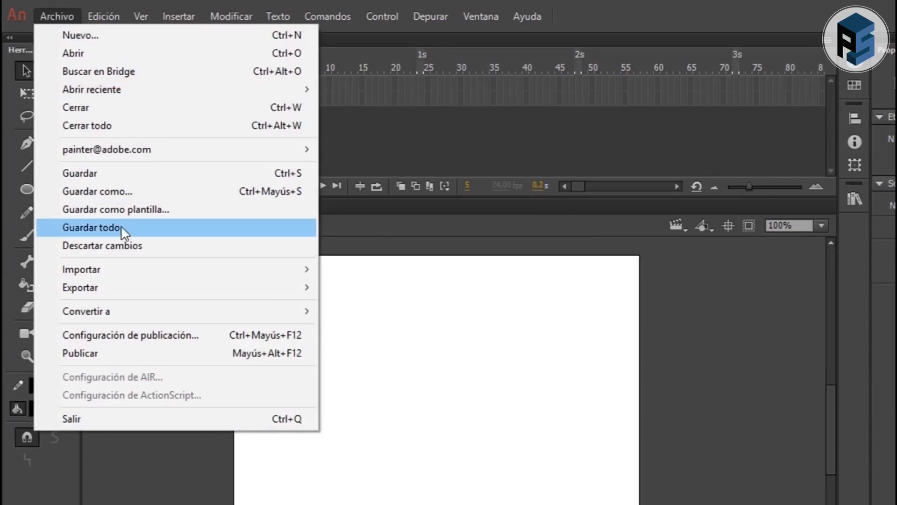
pyautogui.moveTo(81, 269)
pyautogui.click(376, 275)
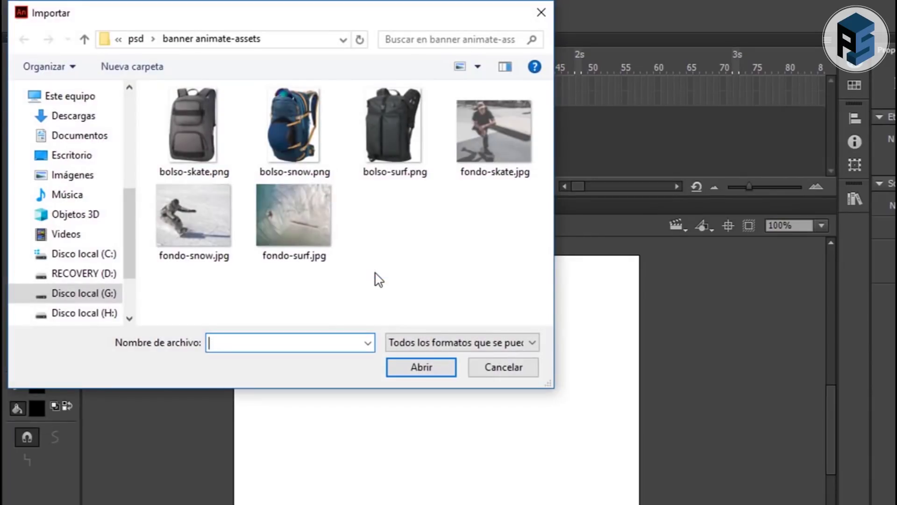
pyautogui.click(383, 144)
pyautogui.click(399, 334)
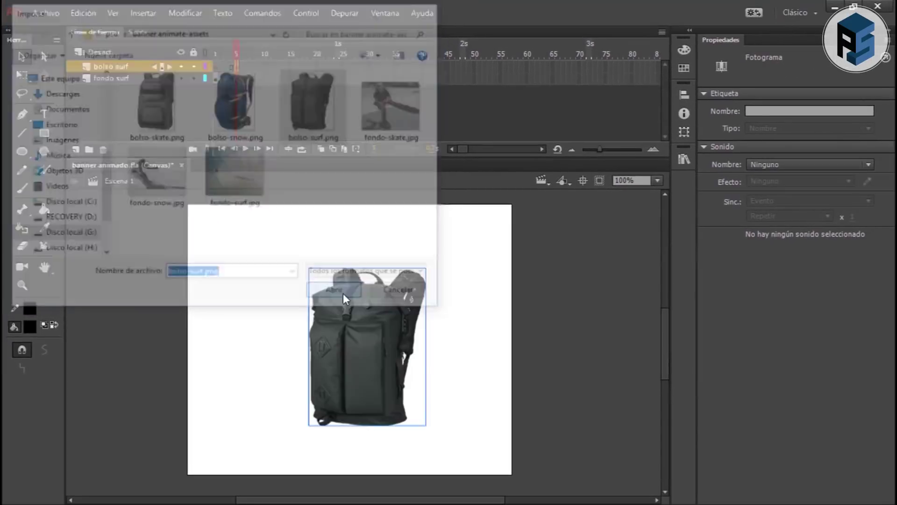
pyautogui.moveTo(356, 324)
pyautogui.mouseDown()
pyautogui.moveTo(417, 334)
pyautogui.moveTo(421, 344)
pyautogui.mouseUp()
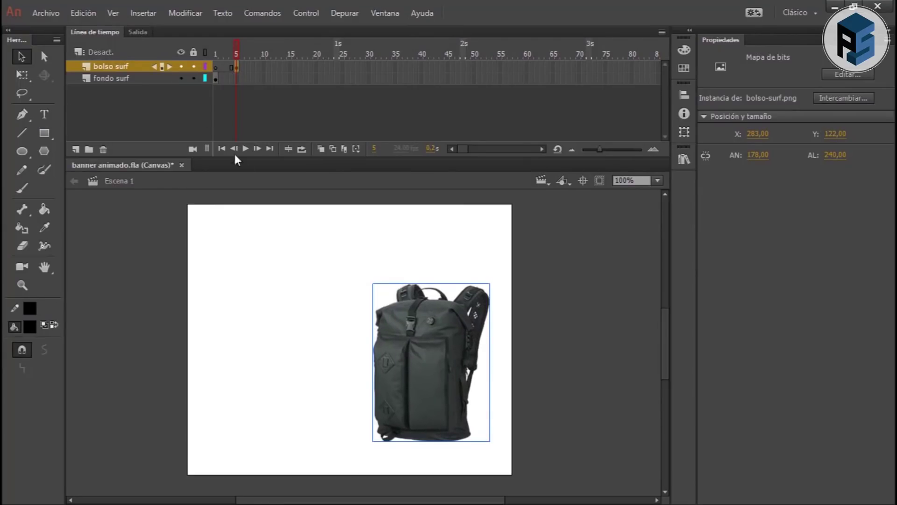
# - Extend the fondo surf background layer to frame 5
pyautogui.click(237, 79)
pyautogui.rightClick(236, 80)
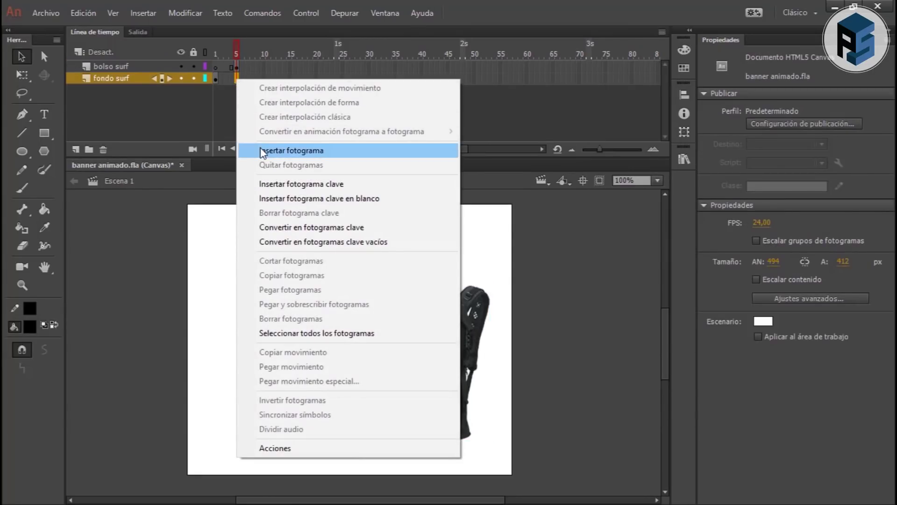
pyautogui.click(281, 150)
pyautogui.moveTo(236, 55); pyautogui.dragTo(238, 68)
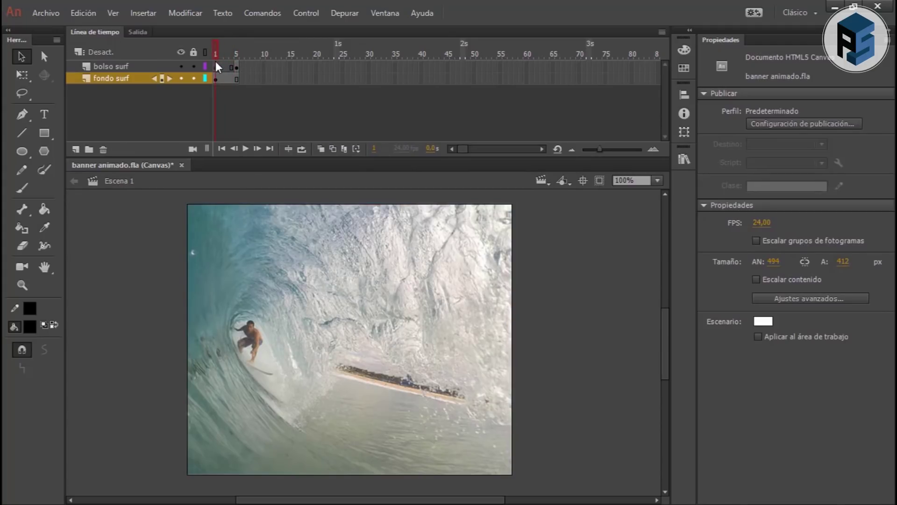
# - Create a classic tween for the backpack from frame 5, ending with a keyframe at frame 20
pyautogui.click(237, 68)
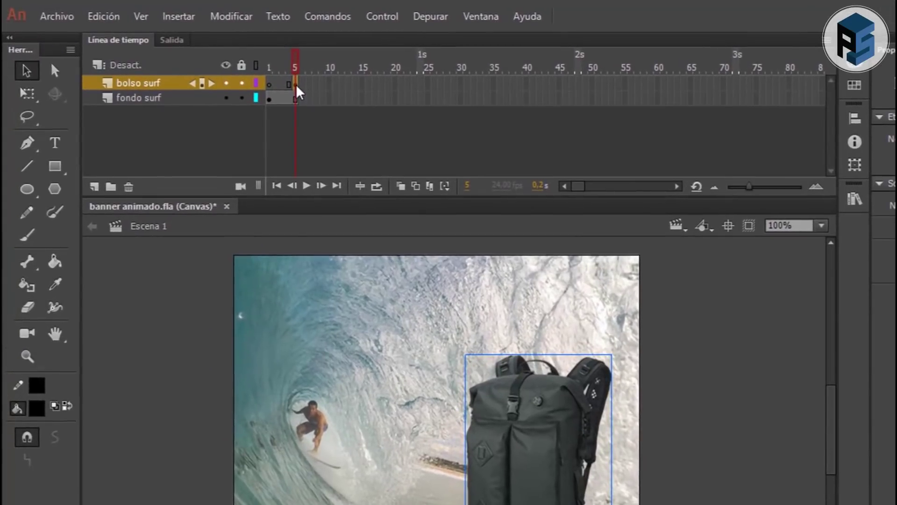
pyautogui.rightClick(238, 68)
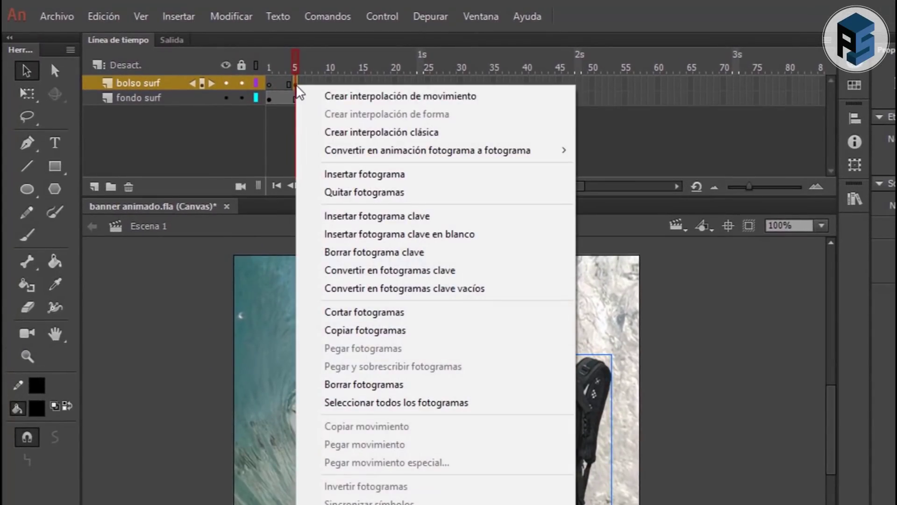
pyautogui.click(330, 133)
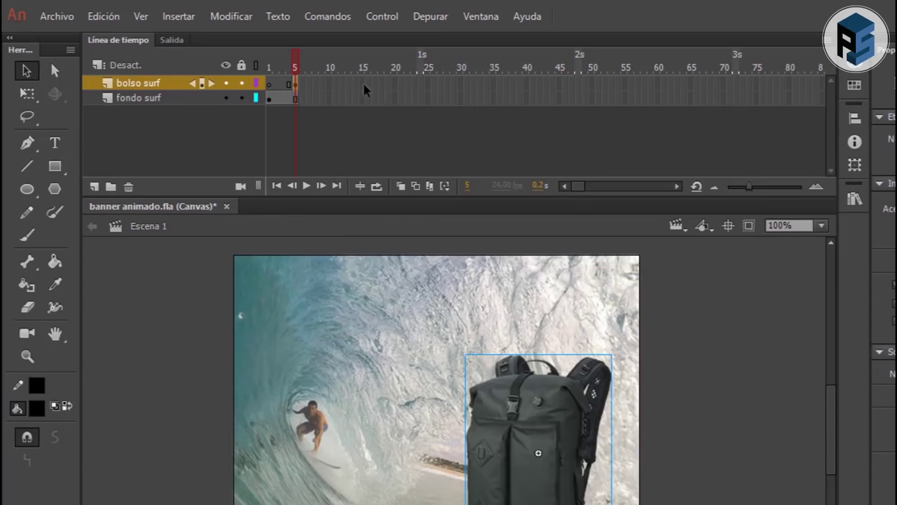
pyautogui.click(395, 84)
pyautogui.rightClick(396, 84)
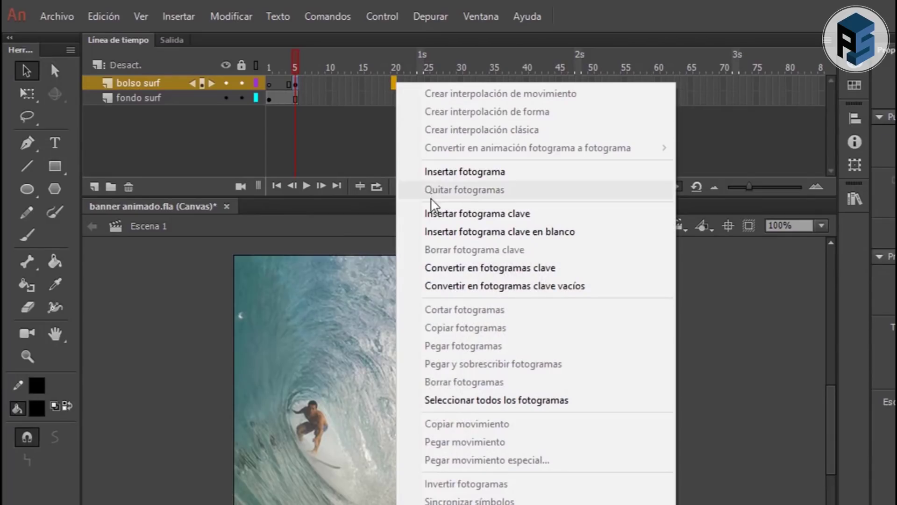
pyautogui.click(432, 213)
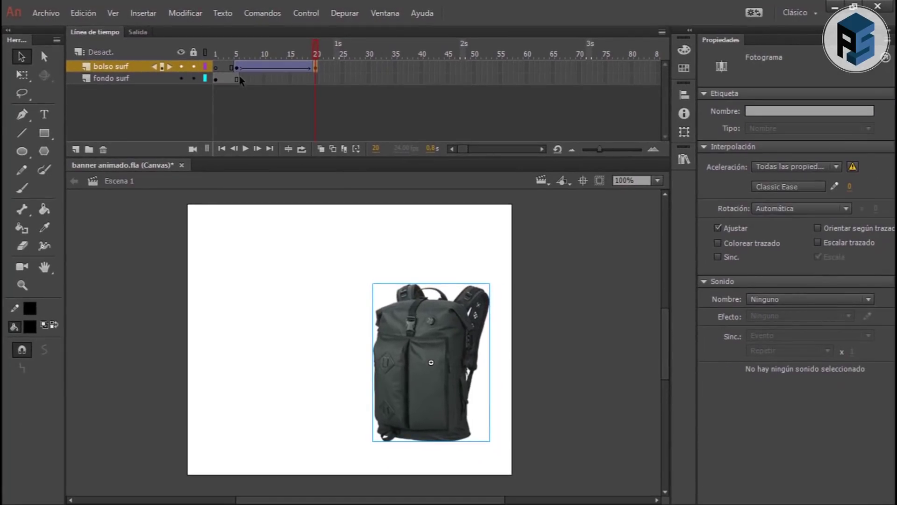
# - Extend the surf background to frame 20 and scrub back to the tween's start
pyautogui.click(316, 79)
pyautogui.rightClick(316, 79)
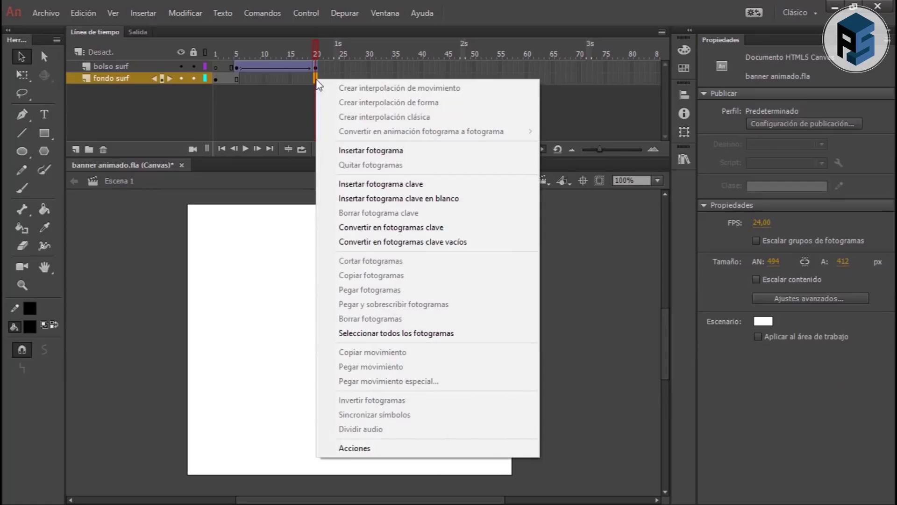
pyautogui.click(345, 150)
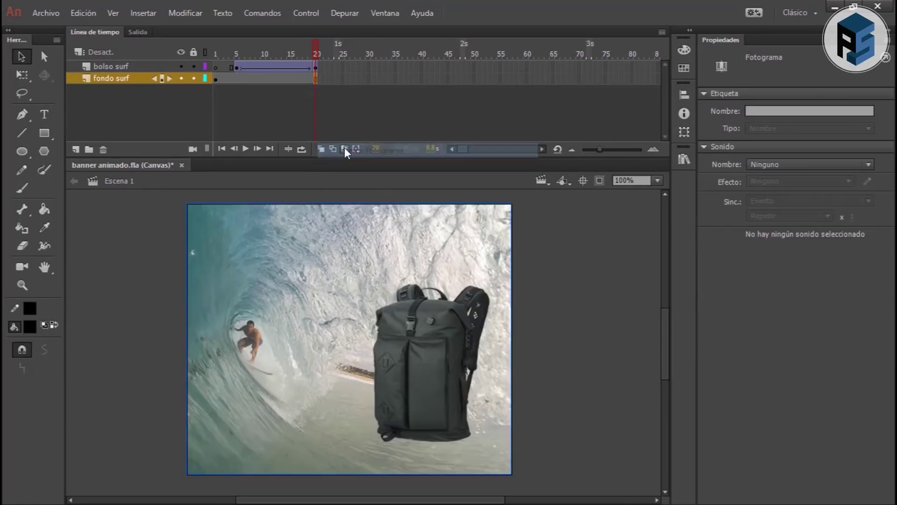
pyautogui.click(309, 49)
pyautogui.moveTo(299, 53); pyautogui.dragTo(236, 54)
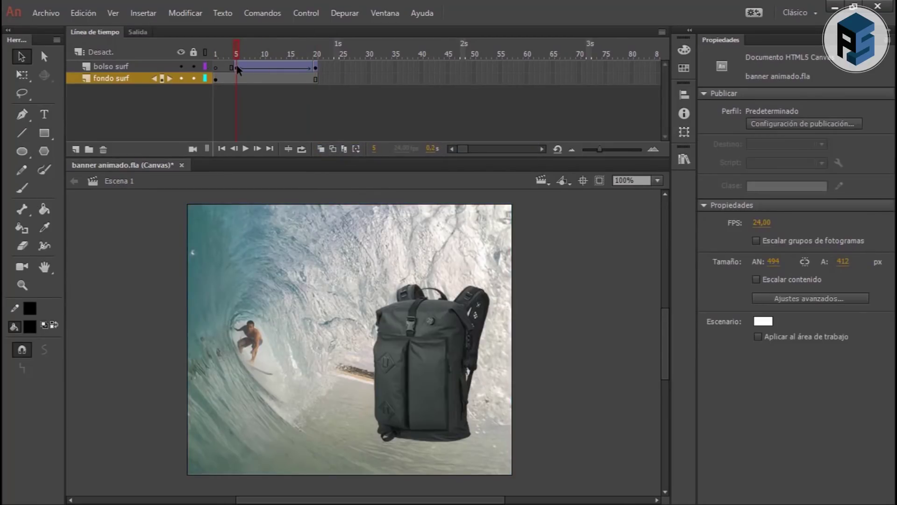
pyautogui.click(237, 67)
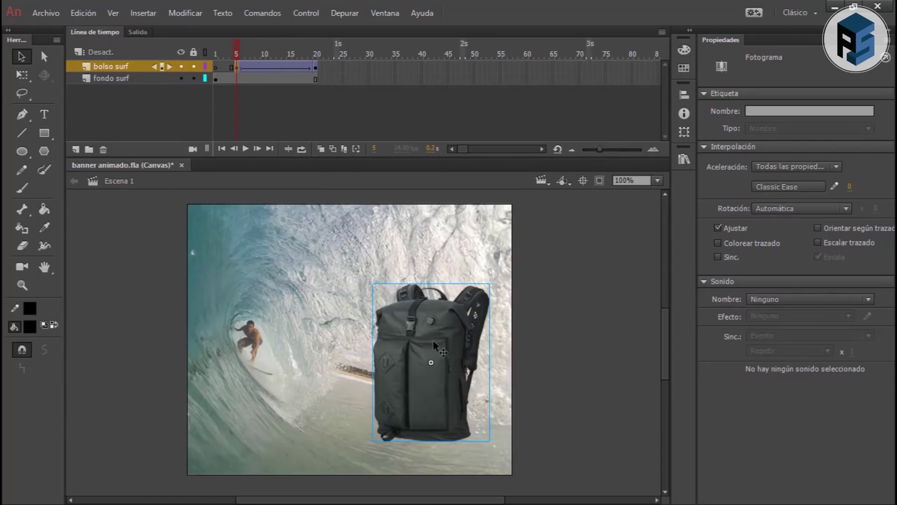
# - At frame 5, shift the backpack further right and set its Color Effect Alpha to 0%
pyautogui.hotkey('shift', 'Right')
pyautogui.hotkey('shift', 'Right')
pyautogui.hotkey('shift', 'Right')
pyautogui.hotkey('shift', 'Right')
pyautogui.hotkey('shift', 'Right')
pyautogui.hotkey('shift', 'Right')
pyautogui.hotkey('shift', 'Right')
pyautogui.hotkey('shift', 'Right')
pyautogui.hotkey('shift', 'Right')
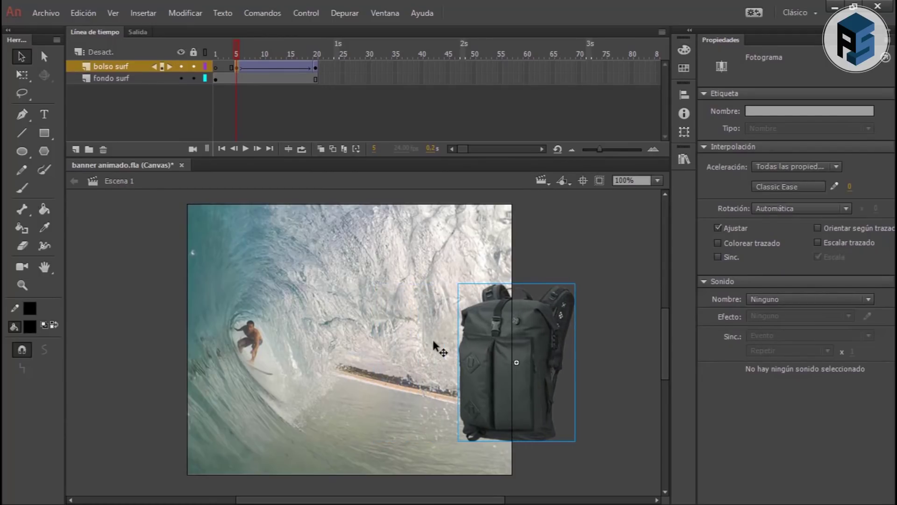
pyautogui.click(542, 346)
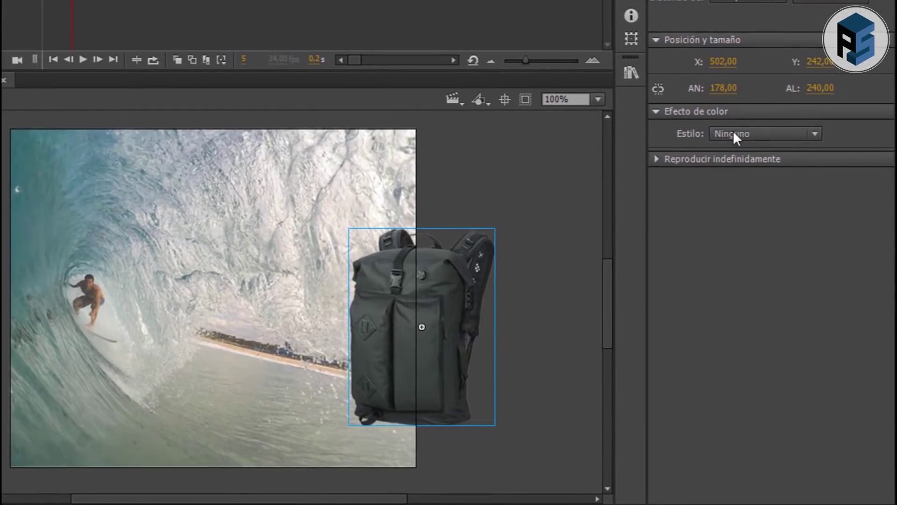
pyautogui.click(734, 134)
pyautogui.click(743, 224)
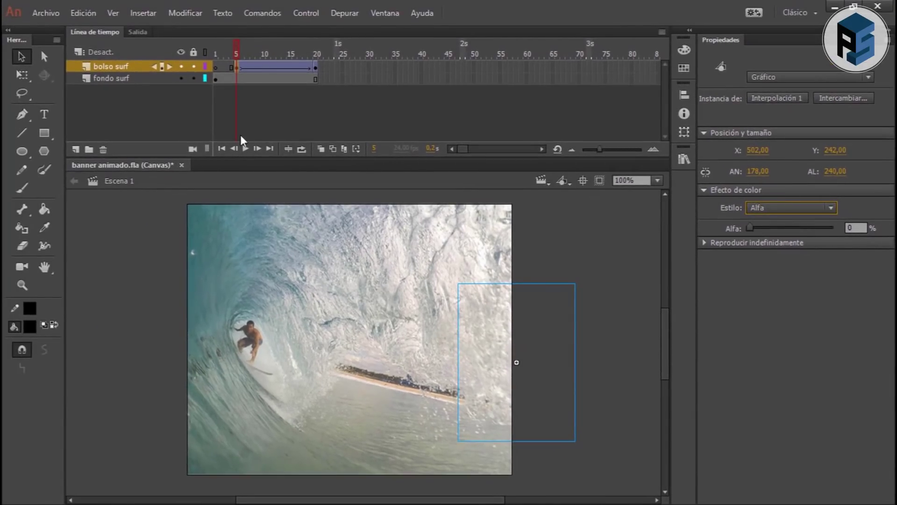
pyautogui.click(223, 148)
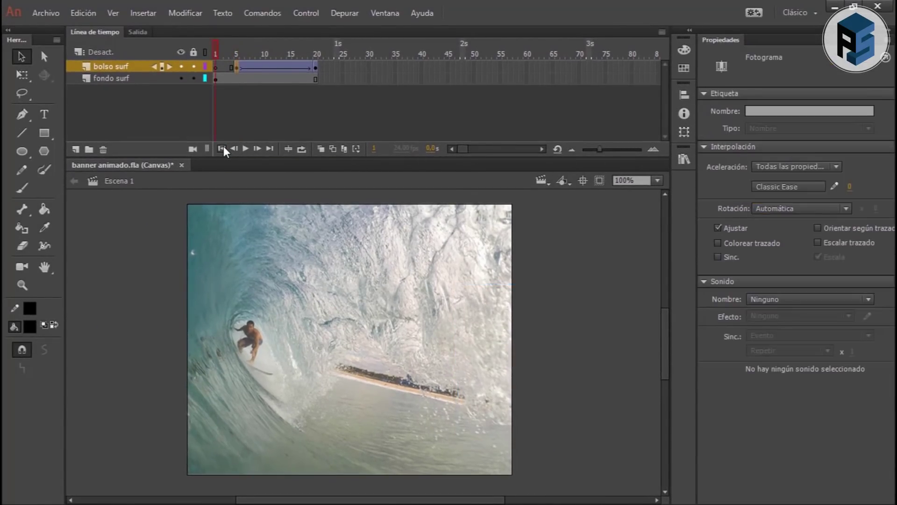
# - Apply a Cubic Ease In to the backpack's classic tween and replay the animation
pyautogui.click(246, 148)
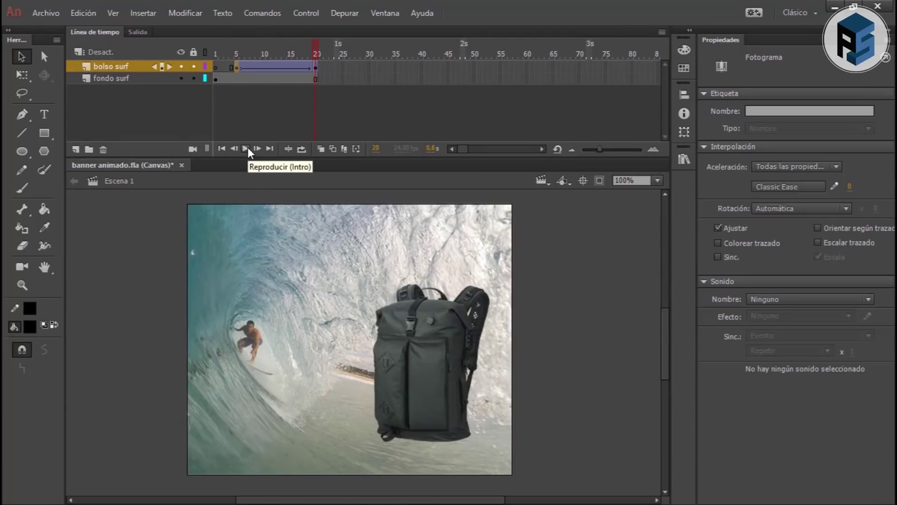
pyautogui.click(268, 68)
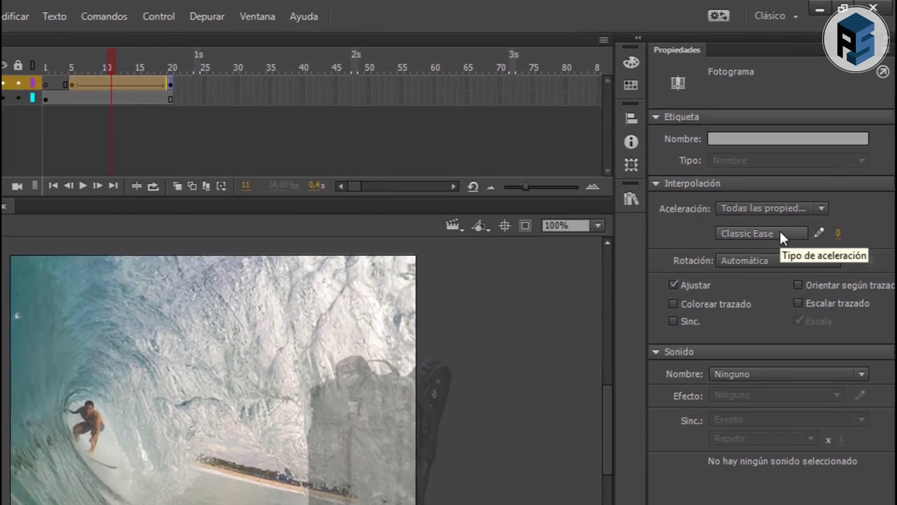
pyautogui.click(779, 232)
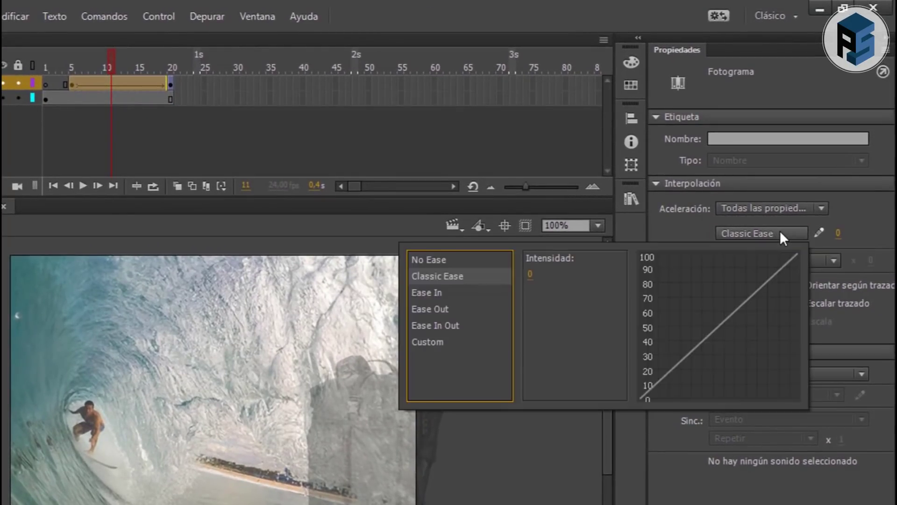
pyautogui.click(435, 290)
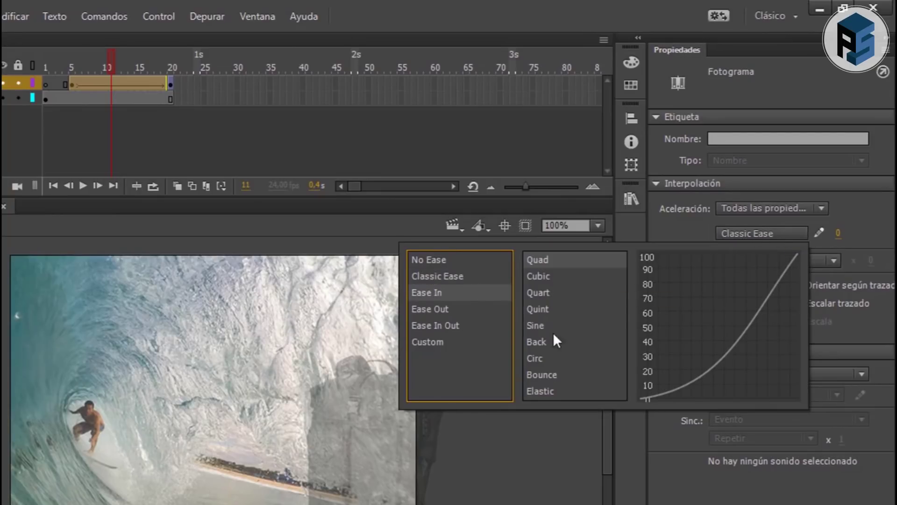
pyautogui.doubleClick(554, 275)
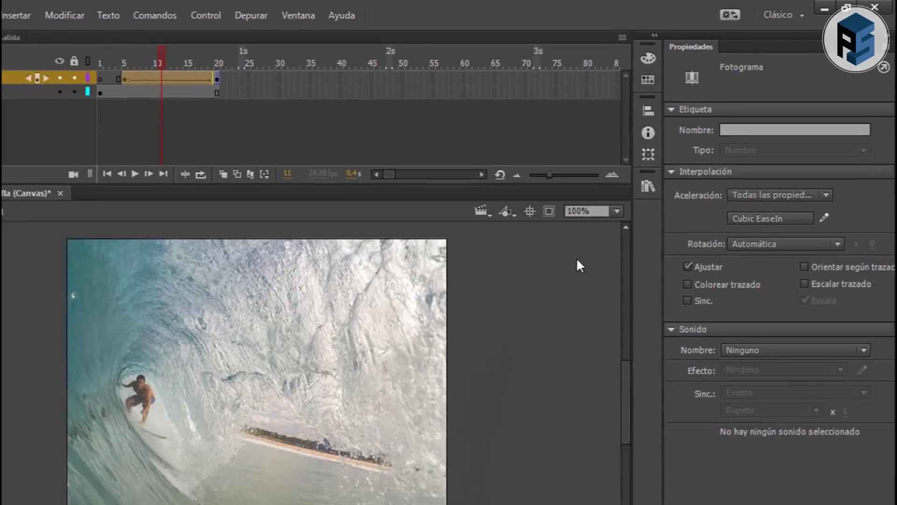
pyautogui.click(221, 149)
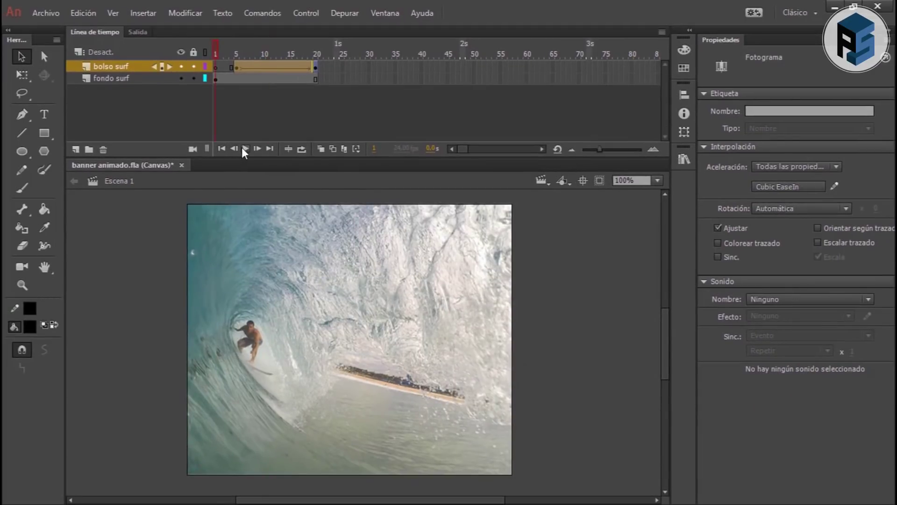
pyautogui.click(244, 148)
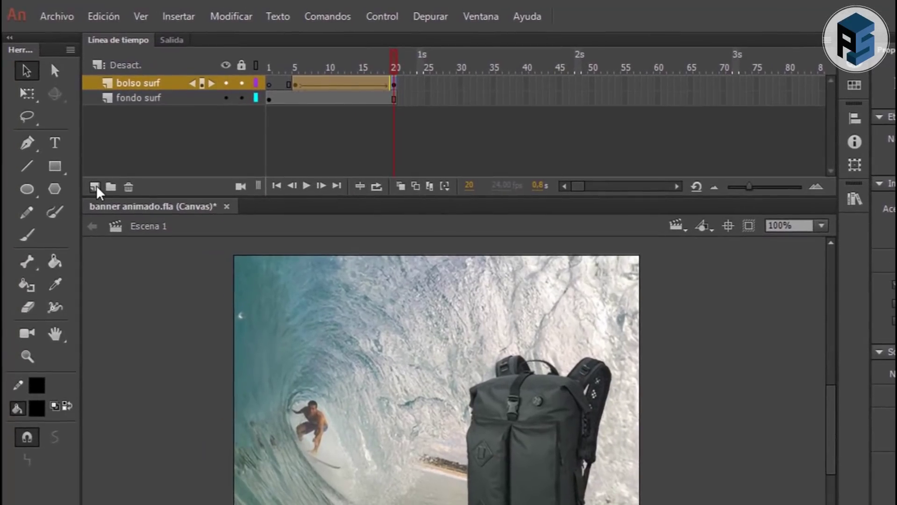
# - Add a new layer named 'texto surf' with a keyframe at frame 10
pyautogui.click(75, 149)
pyautogui.doubleClick(133, 84)
pyautogui.write('texto surf')
pyautogui.press('Return')
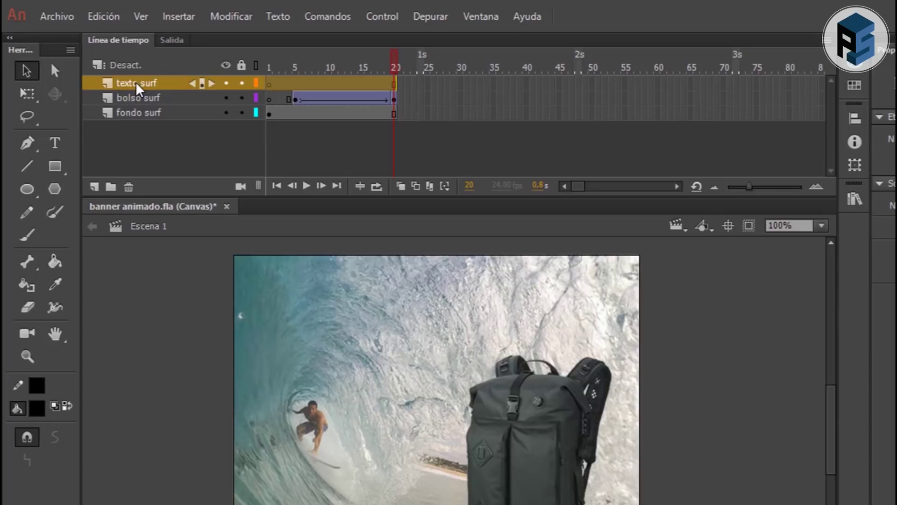
pyautogui.click(331, 86)
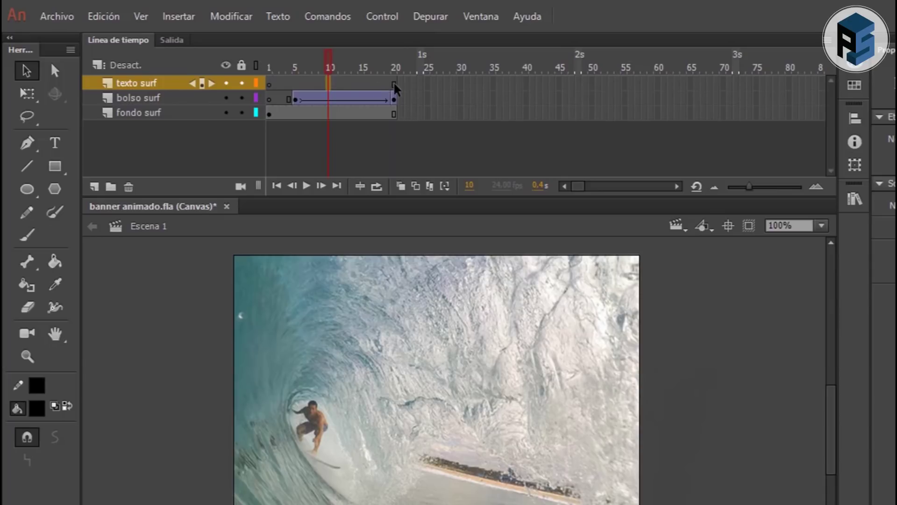
pyautogui.rightClick(328, 83)
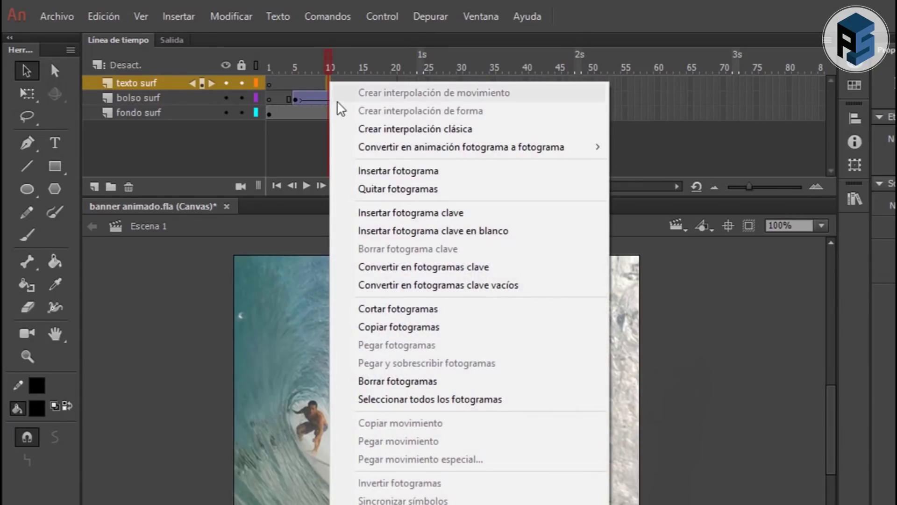
pyautogui.click(390, 212)
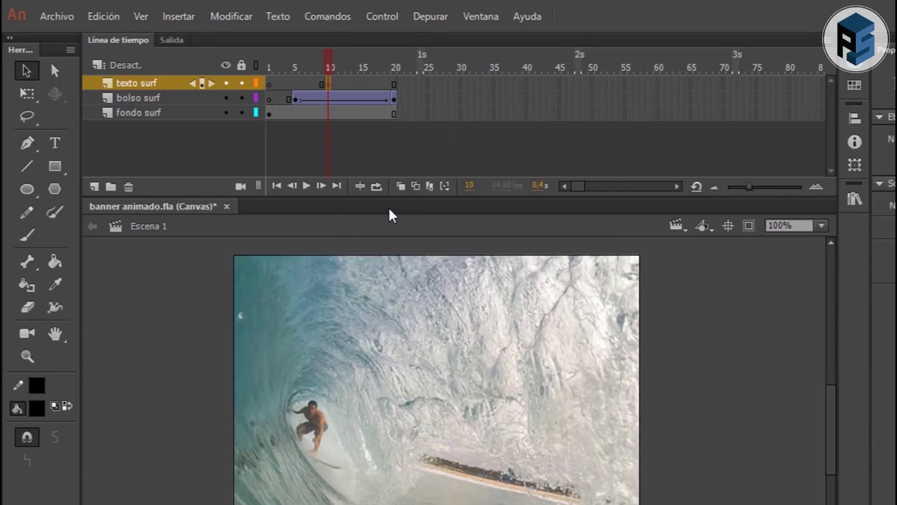
# - Type the text 'Surf' on the stage and move it left over the wave
pyautogui.click(55, 142)
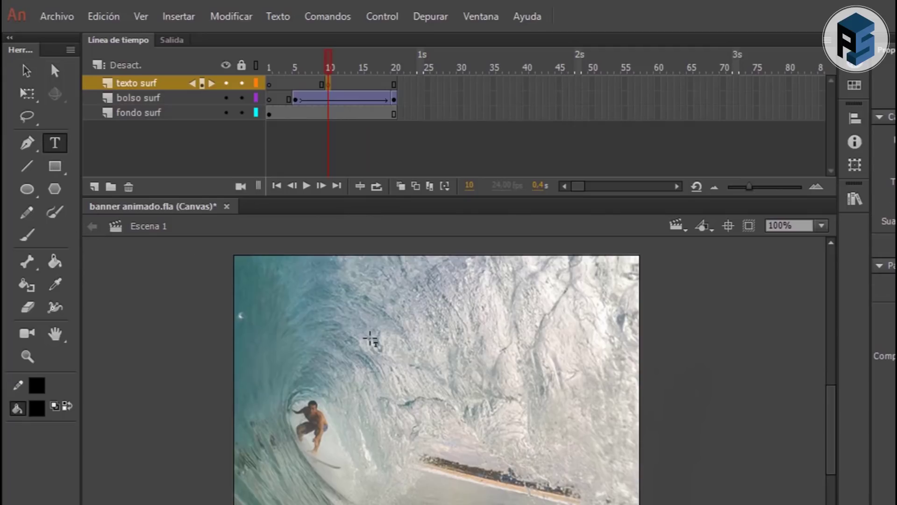
pyautogui.click(372, 346)
pyautogui.write('Surf')
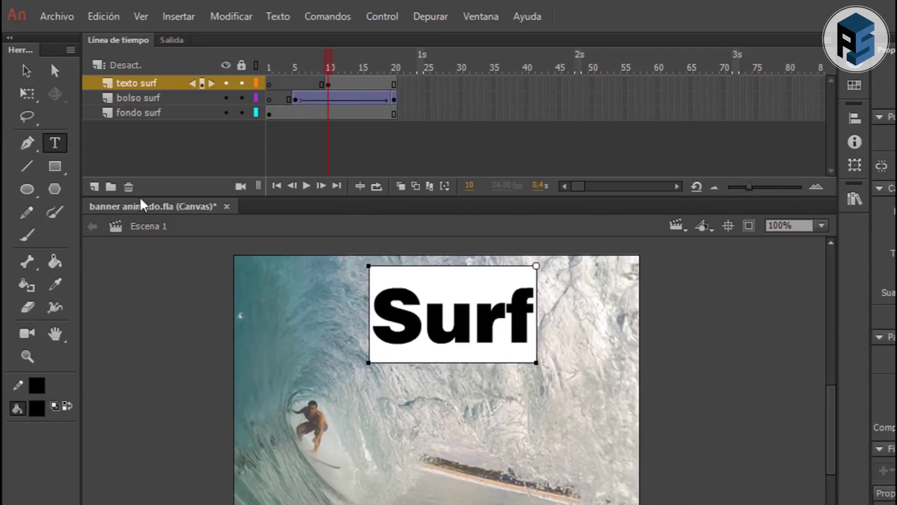
pyautogui.click(26, 70)
pyautogui.moveTo(475, 326); pyautogui.dragTo(408, 326)
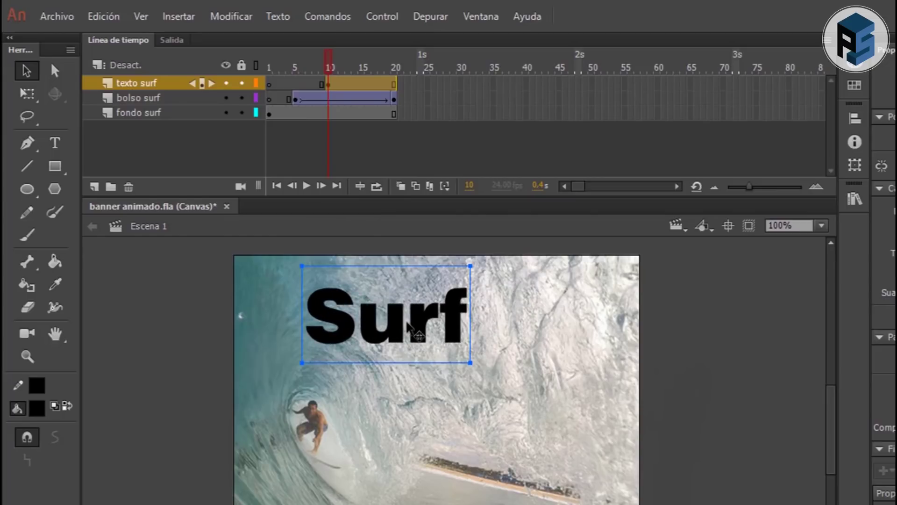
# - Create a classic tween on the texto surf layer from frame 10 to a keyframe at 20
pyautogui.click(330, 85)
pyautogui.rightClick(329, 89)
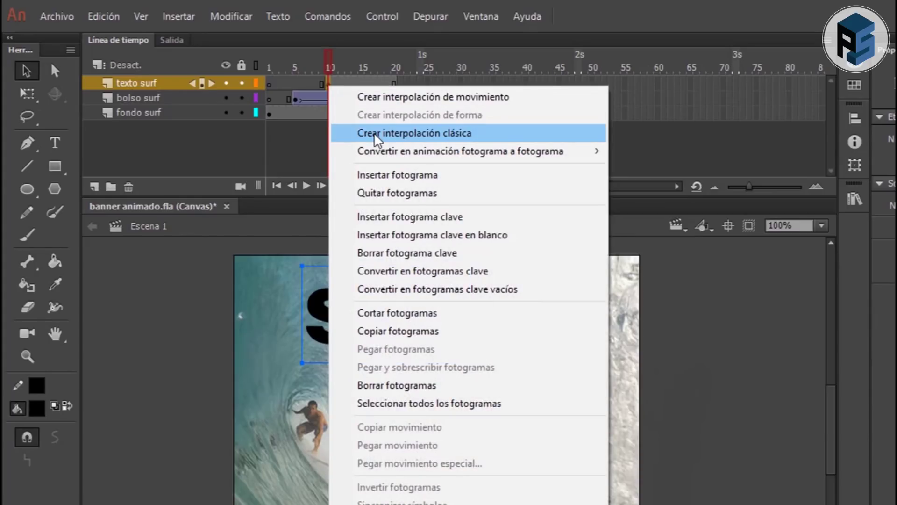
pyautogui.click(376, 136)
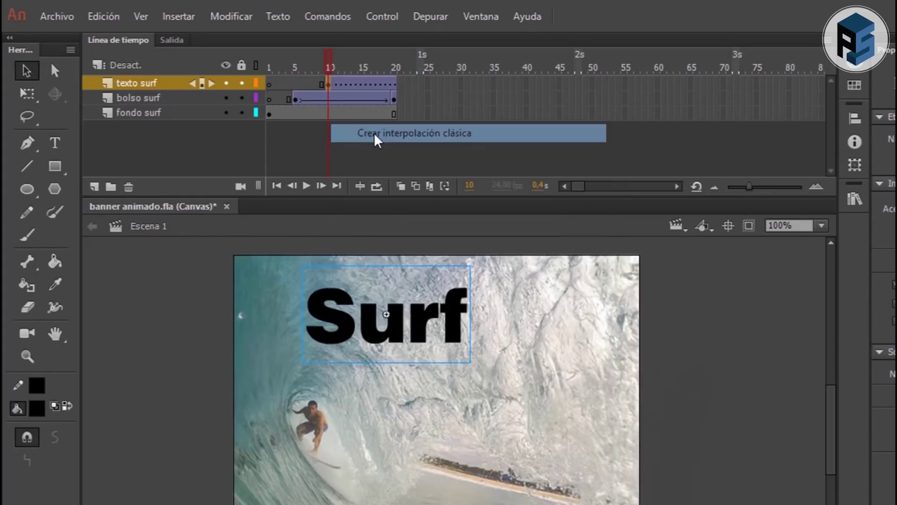
pyautogui.click(395, 85)
pyautogui.rightClick(396, 85)
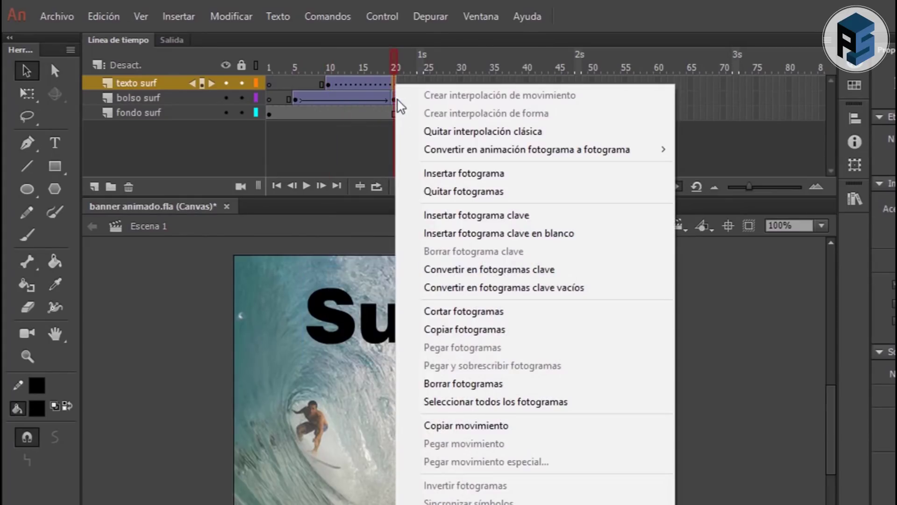
pyautogui.click(425, 216)
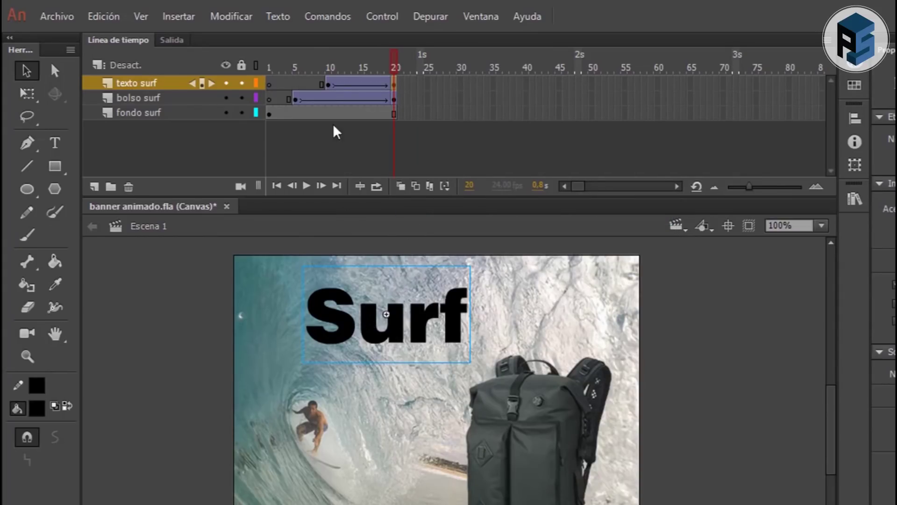
# - At frame 10, nudge the Surf text up and set its Alpha to 0%
pyautogui.click(329, 85)
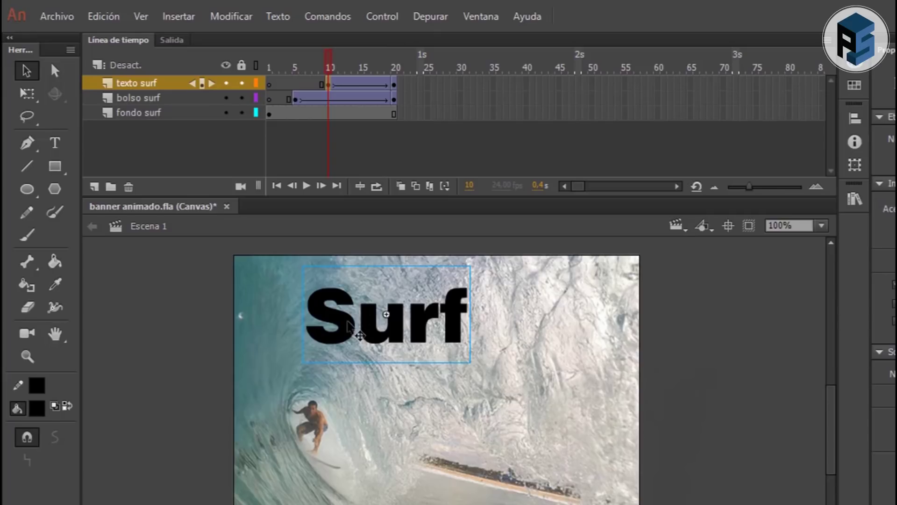
pyautogui.hotkey('shift', 'Up')
pyautogui.hotkey('shift', 'Up')
pyautogui.hotkey('shift', 'Up')
pyautogui.hotkey('shift', 'Up')
pyautogui.hotkey('shift', 'Up')
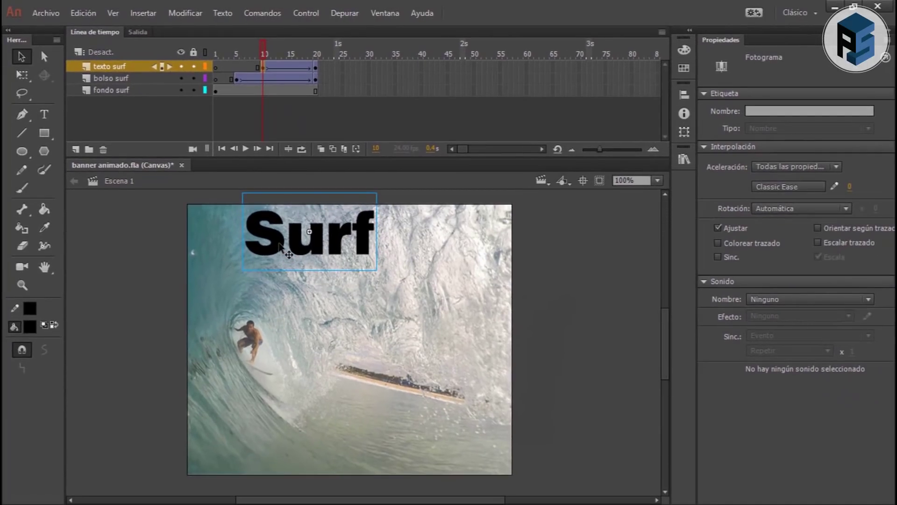
pyautogui.click(280, 246)
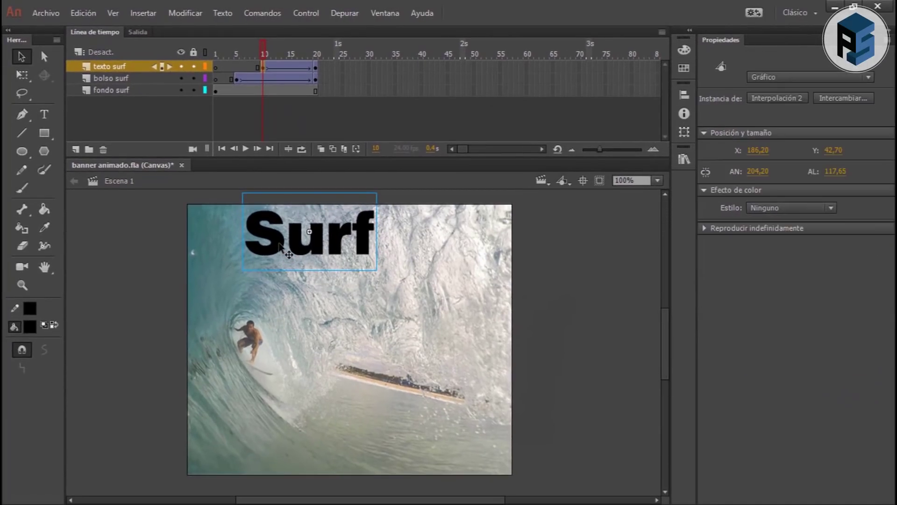
pyautogui.click(764, 209)
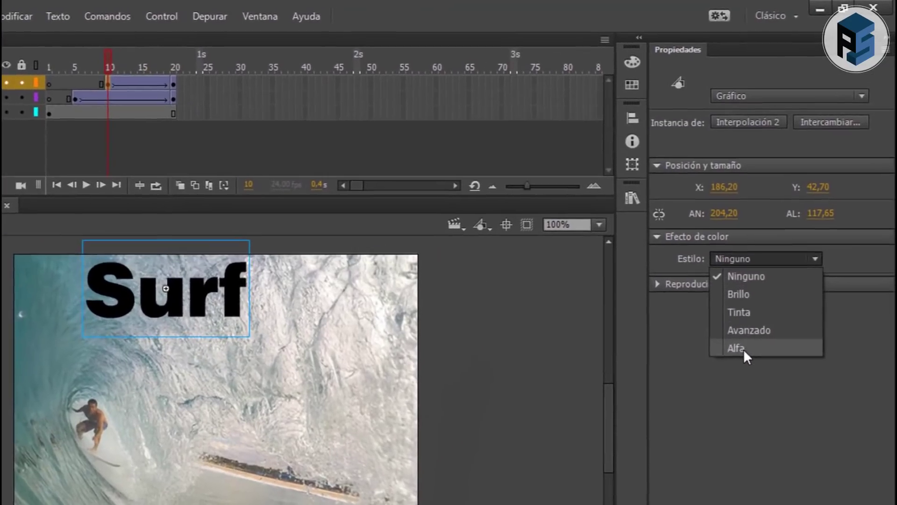
pyautogui.click(743, 349)
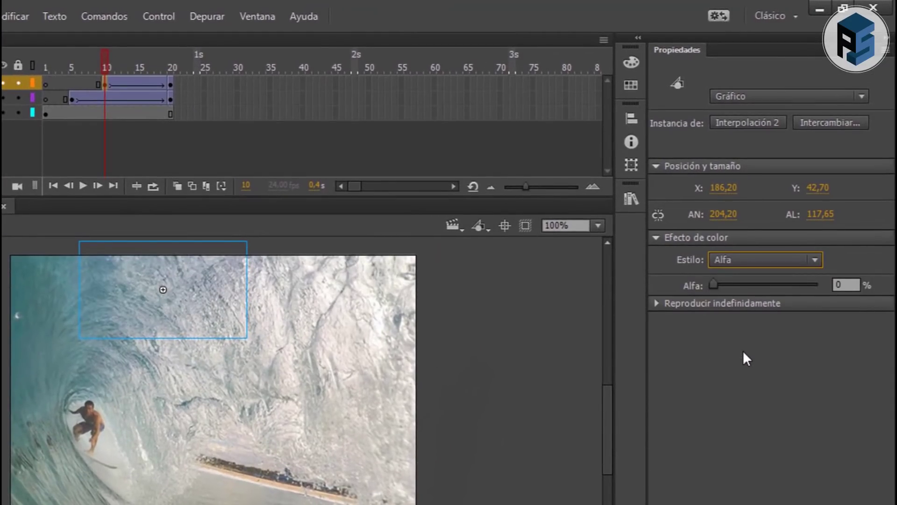
# - Apply a Cubic Ease In to the Surf text tween
pyautogui.click(126, 84)
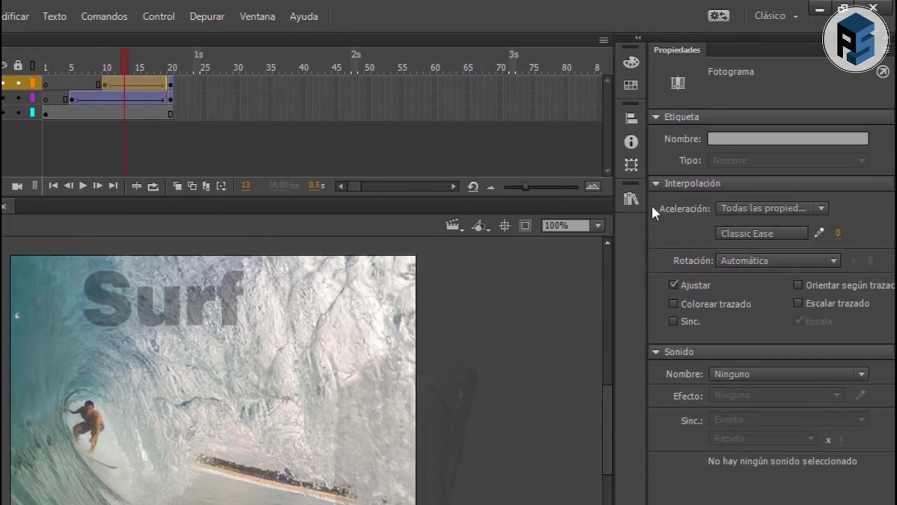
pyautogui.click(763, 233)
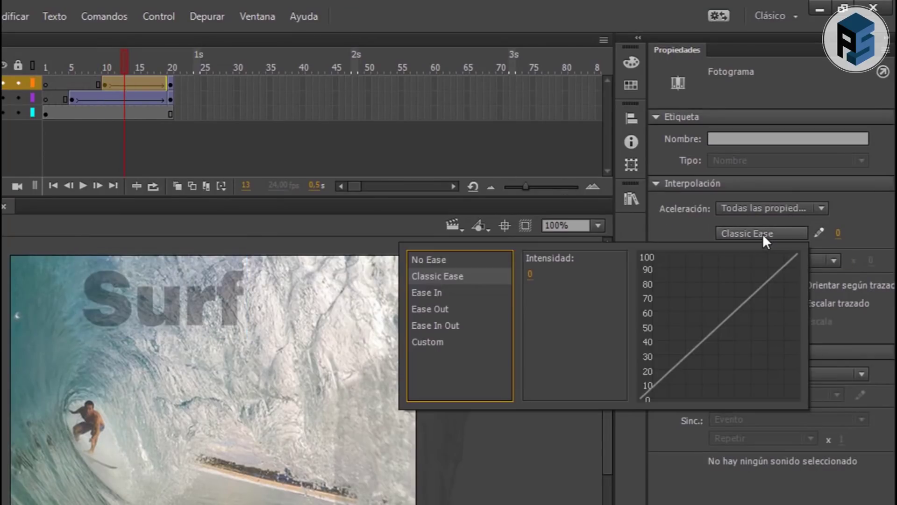
pyautogui.click(426, 292)
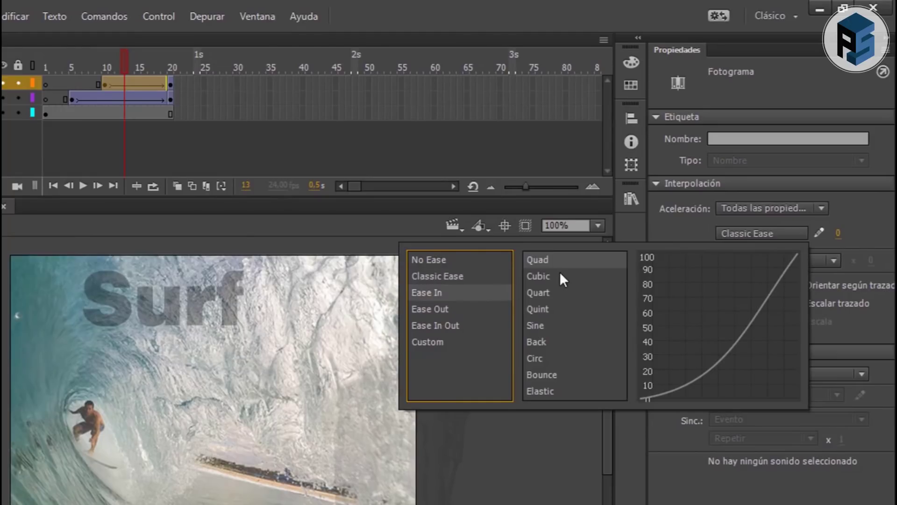
pyautogui.doubleClick(559, 276)
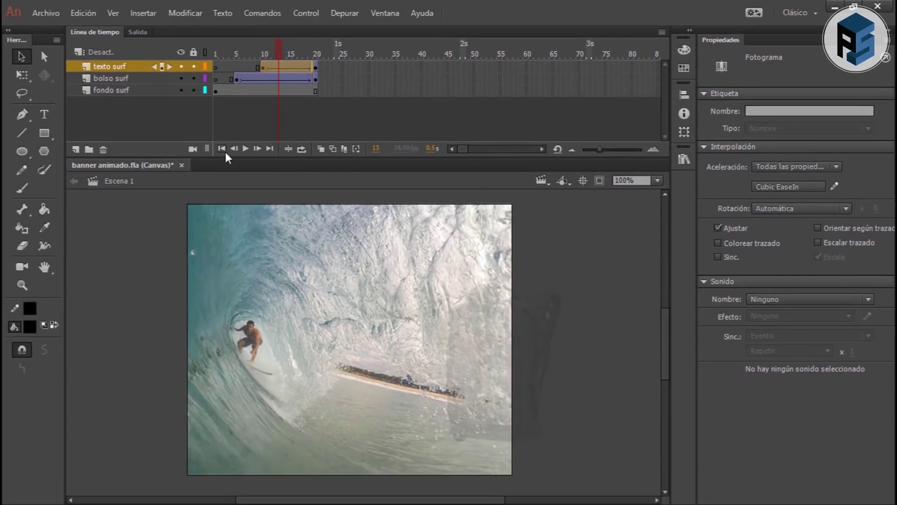
# - Preview the animation and add a frame-70 keyframe on the texto surf layer
pyautogui.click(223, 149)
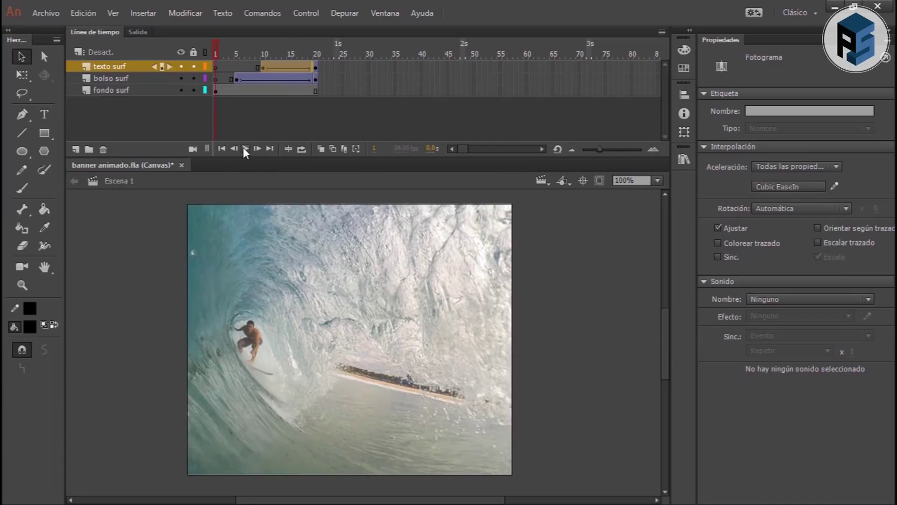
pyautogui.click(245, 149)
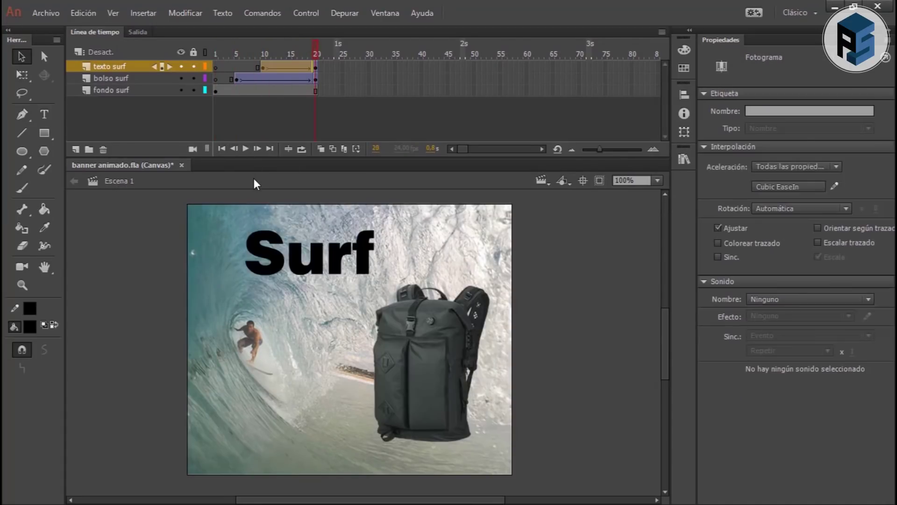
pyautogui.click(317, 69)
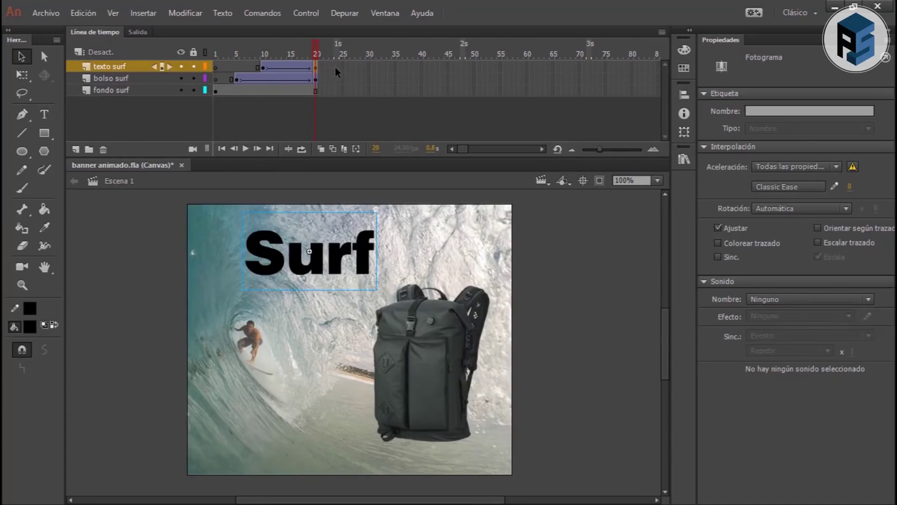
pyautogui.click(580, 68)
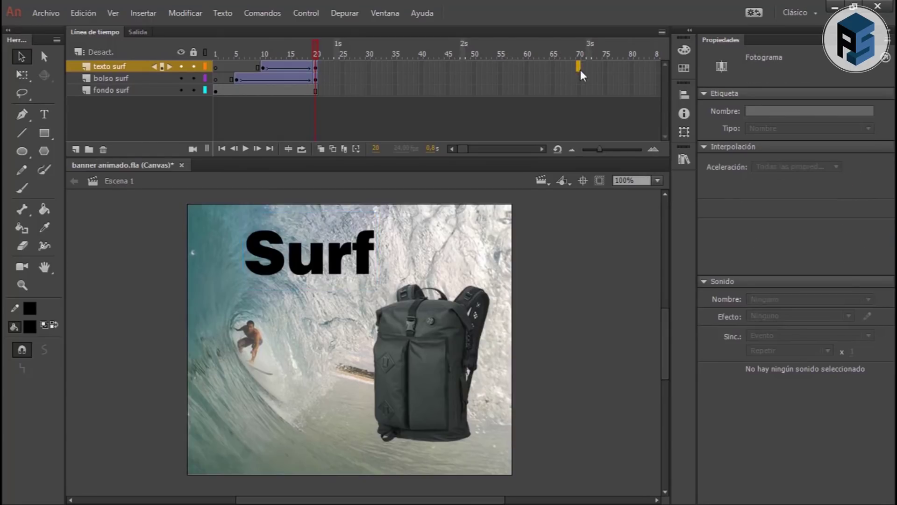
pyautogui.rightClick(580, 75)
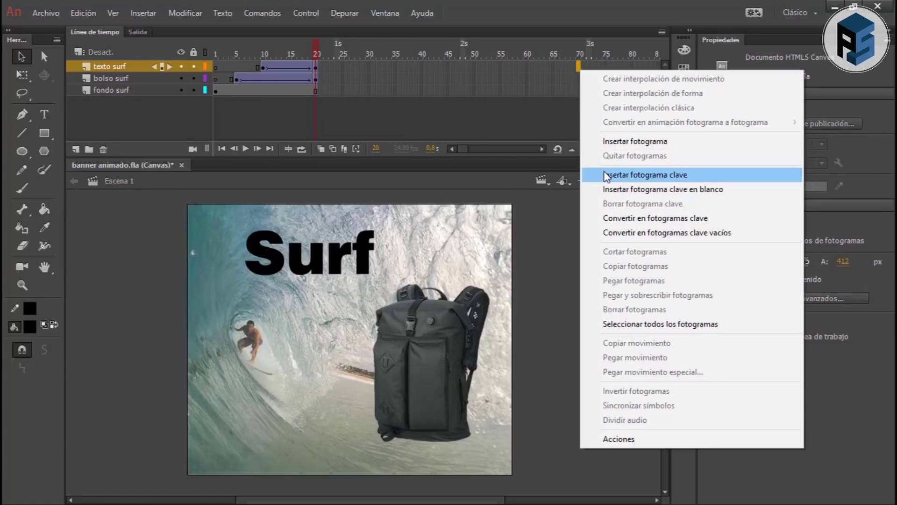
pyautogui.click(606, 175)
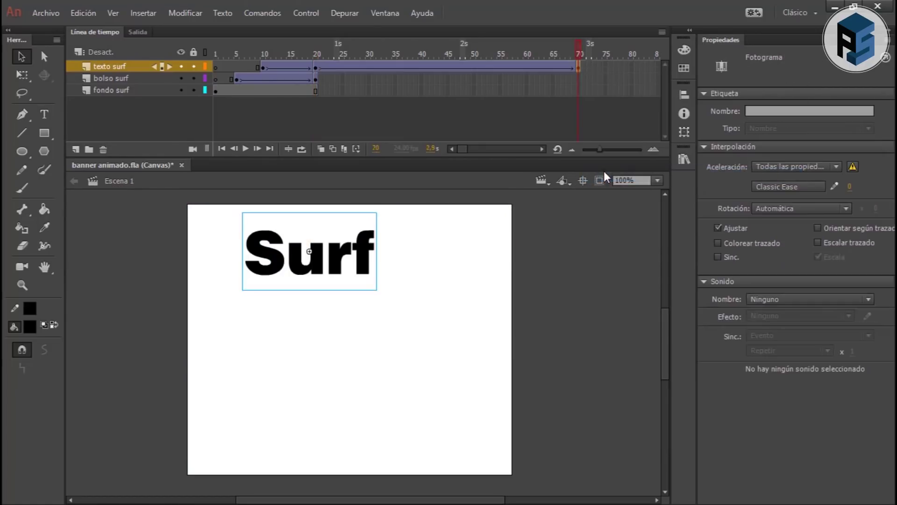
# - Add a frame-70 keyframe on bolso surf and extend fondo surf through frame 70
pyautogui.click(578, 78)
pyautogui.rightClick(579, 78)
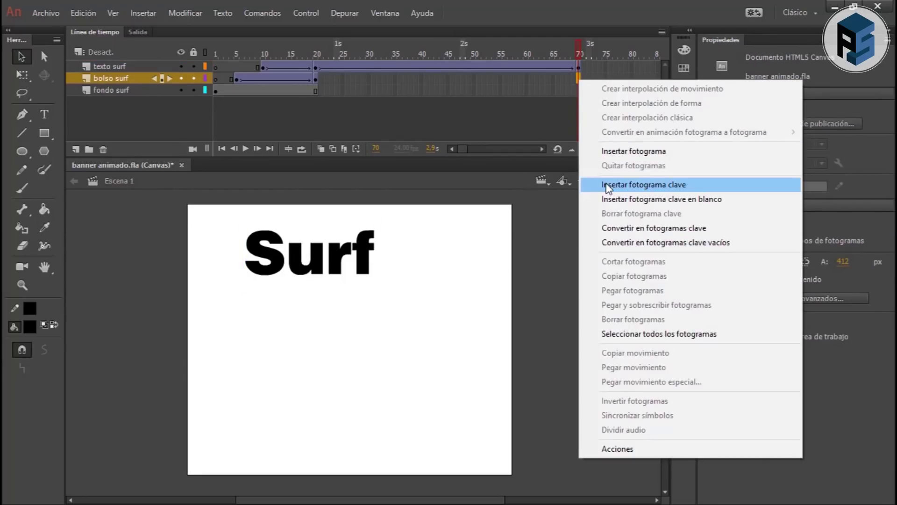
pyautogui.click(607, 185)
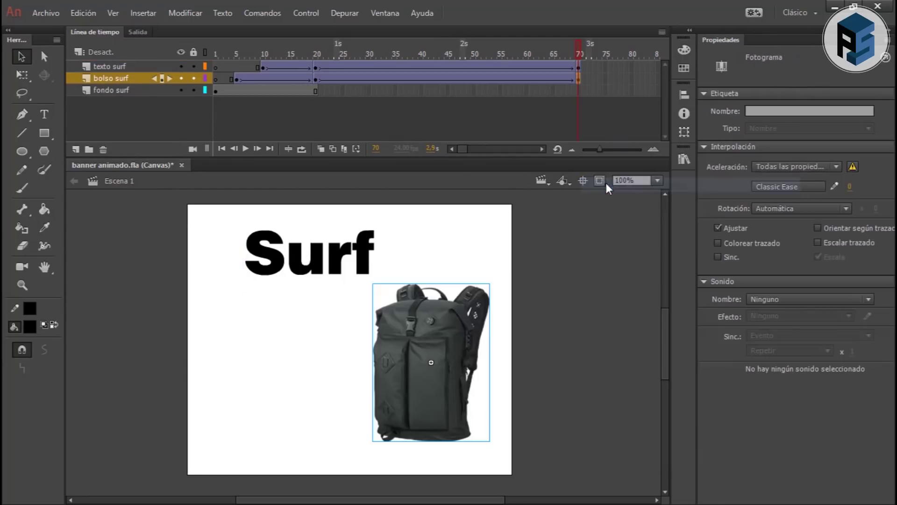
pyautogui.click(579, 91)
pyautogui.rightClick(580, 91)
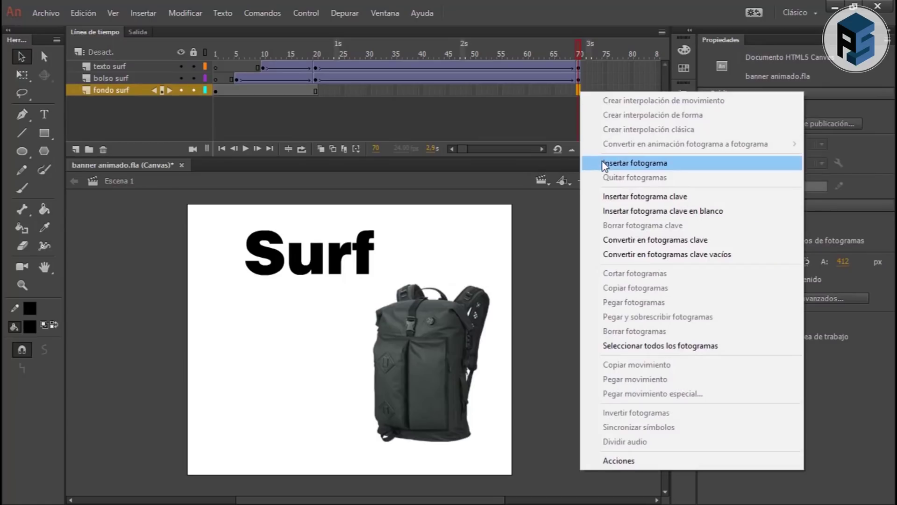
pyautogui.click(602, 163)
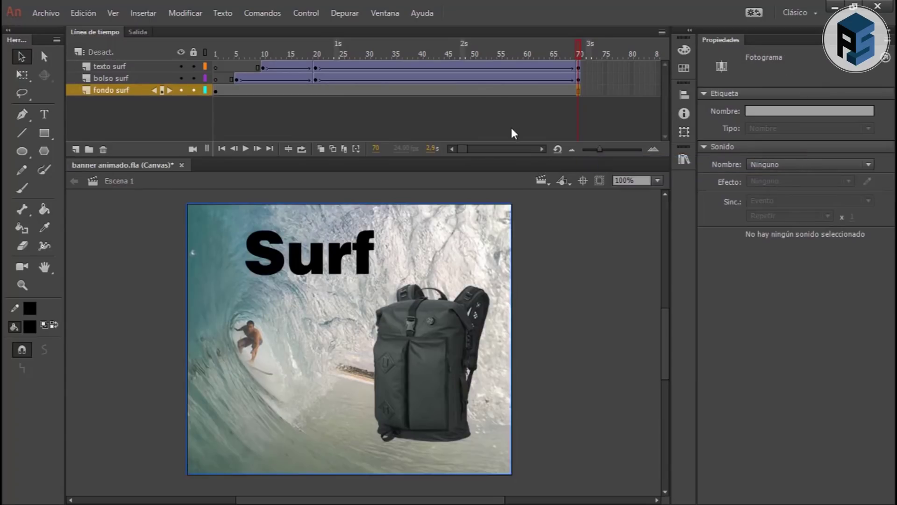
# - Add a frame-85 keyframe on bolso surf and extend the surf background through frame 85
pyautogui.click(541, 149)
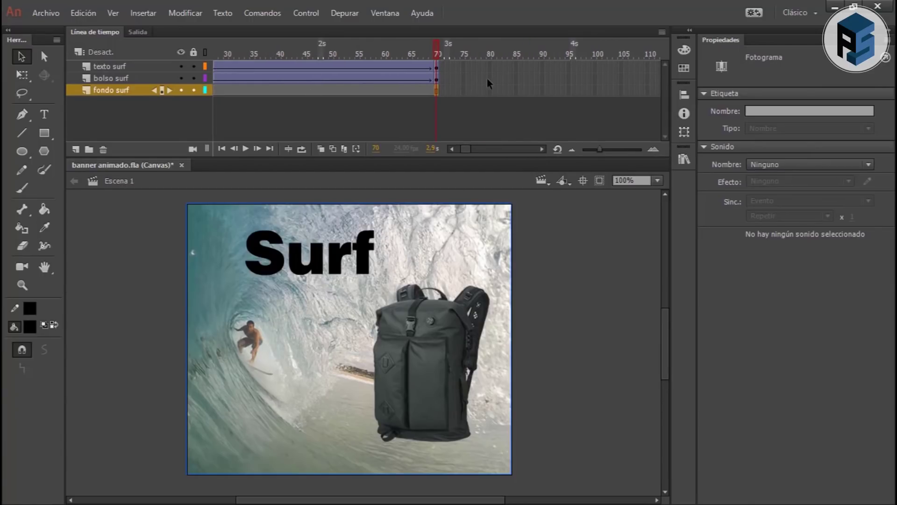
pyautogui.click(515, 78)
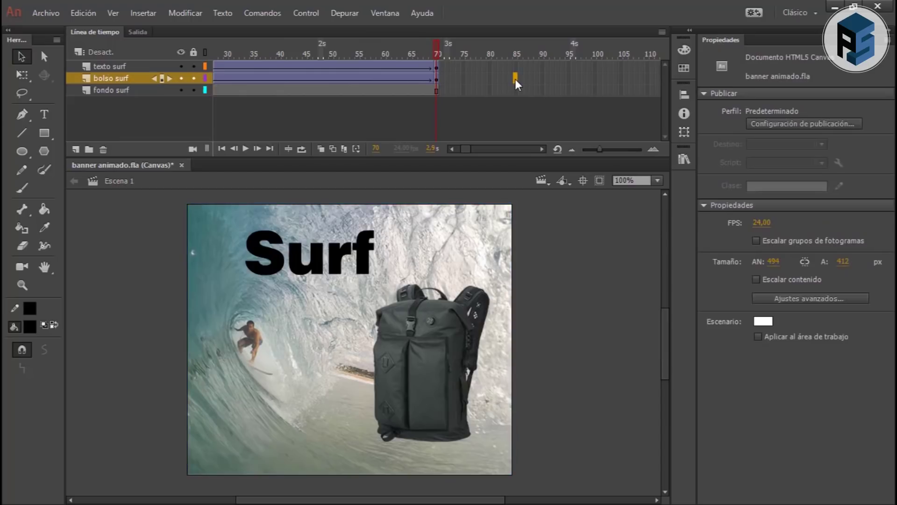
pyautogui.rightClick(516, 79)
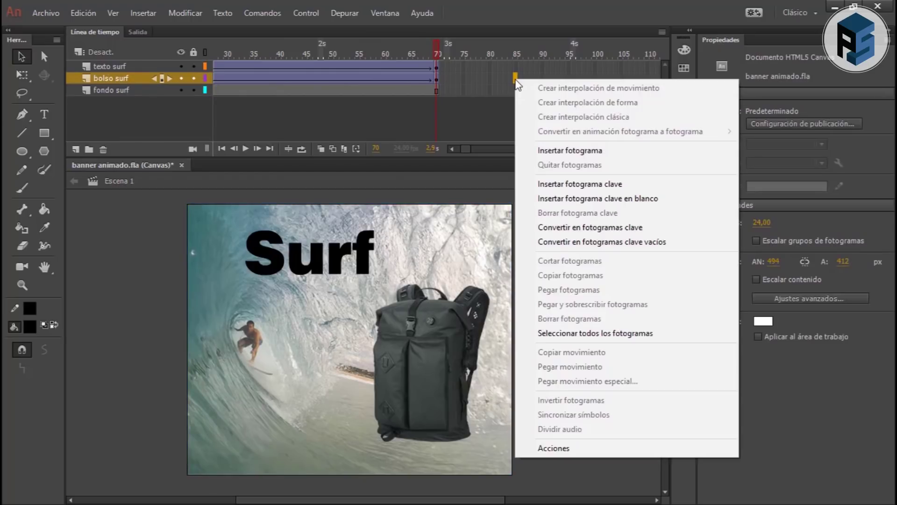
pyautogui.click(545, 183)
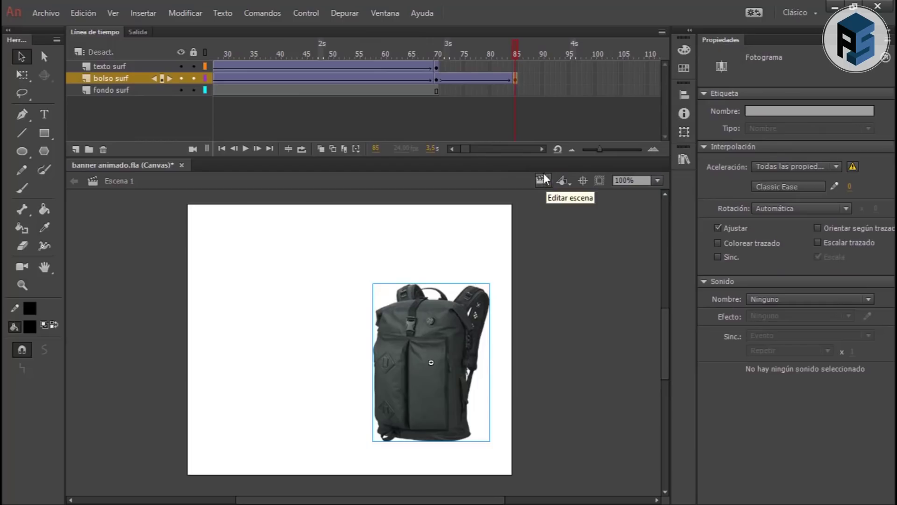
pyautogui.click(515, 90)
pyautogui.rightClick(515, 91)
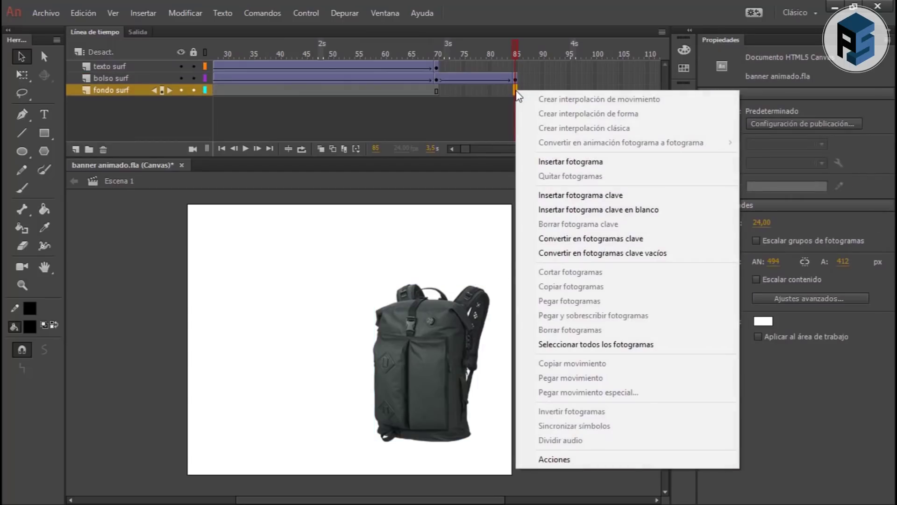
pyautogui.click(541, 162)
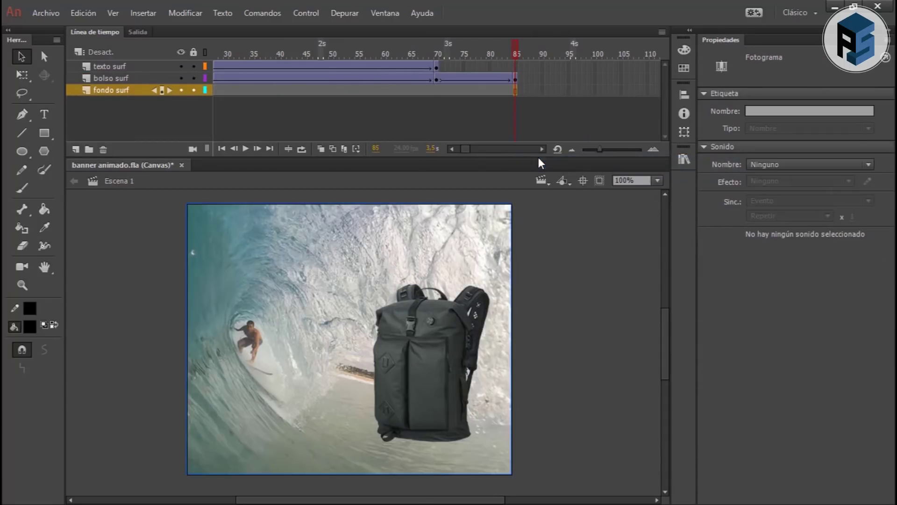
# - At frame 85, nudge the backpack right and set its Alpha to 0%
pyautogui.click(516, 78)
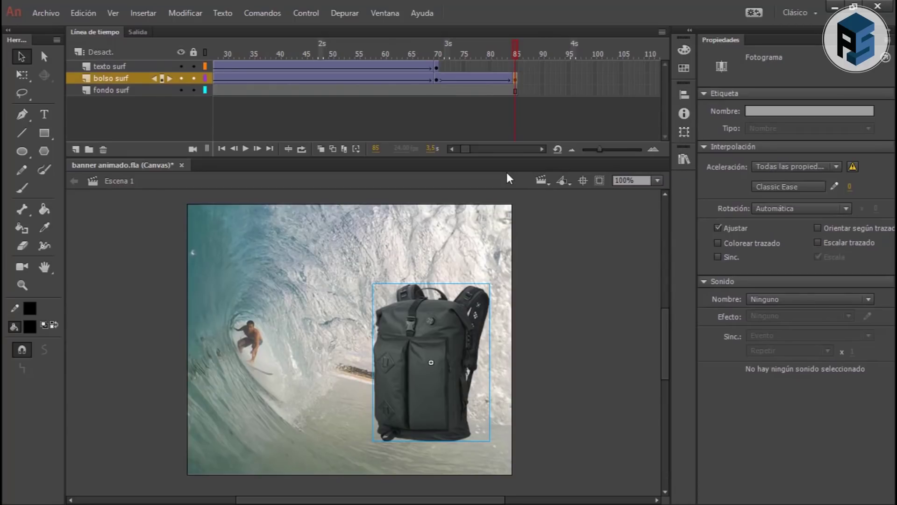
pyautogui.hotkey('shift', 'Right')
pyautogui.hotkey('shift', 'Right')
pyautogui.hotkey('shift', 'Right')
pyautogui.hotkey('shift', 'Right')
pyautogui.hotkey('shift', 'Right')
pyautogui.hotkey('shift', 'Right')
pyautogui.hotkey('shift', 'Right')
pyautogui.hotkey('shift', 'Right')
pyautogui.hotkey('shift', 'Right')
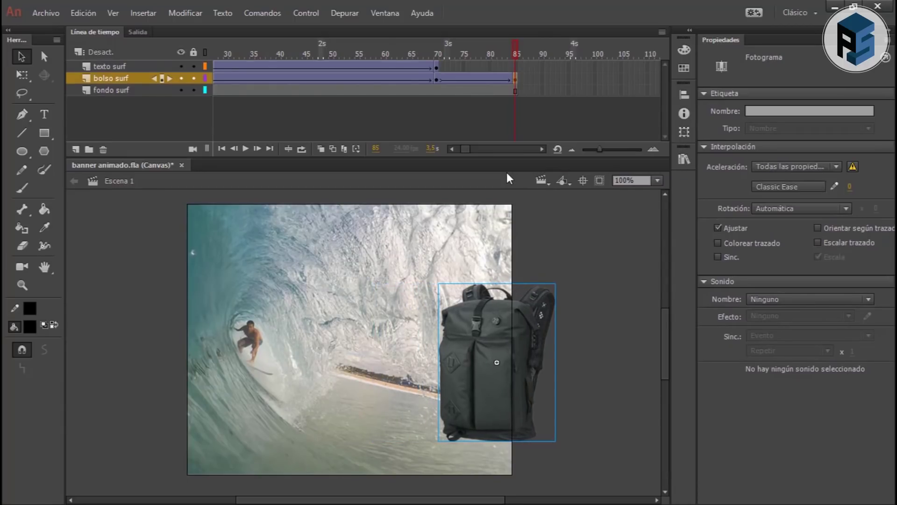
pyautogui.click(501, 318)
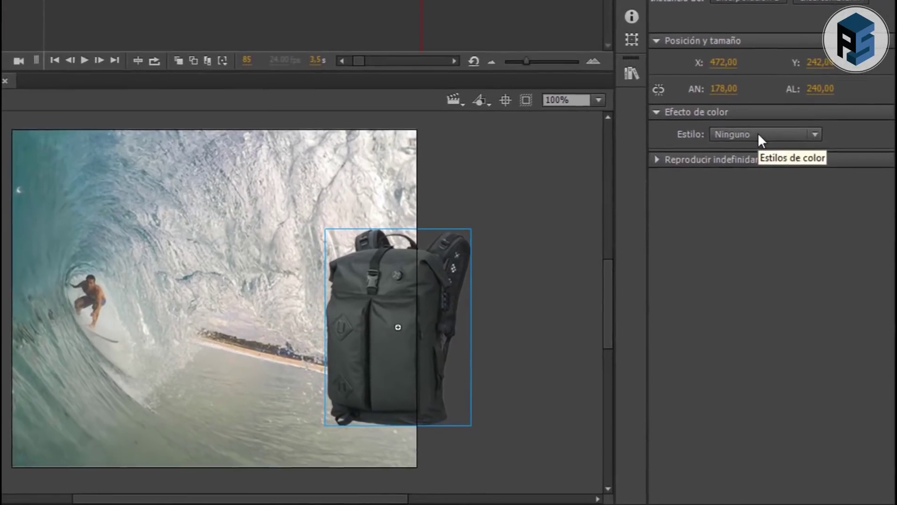
pyautogui.click(758, 135)
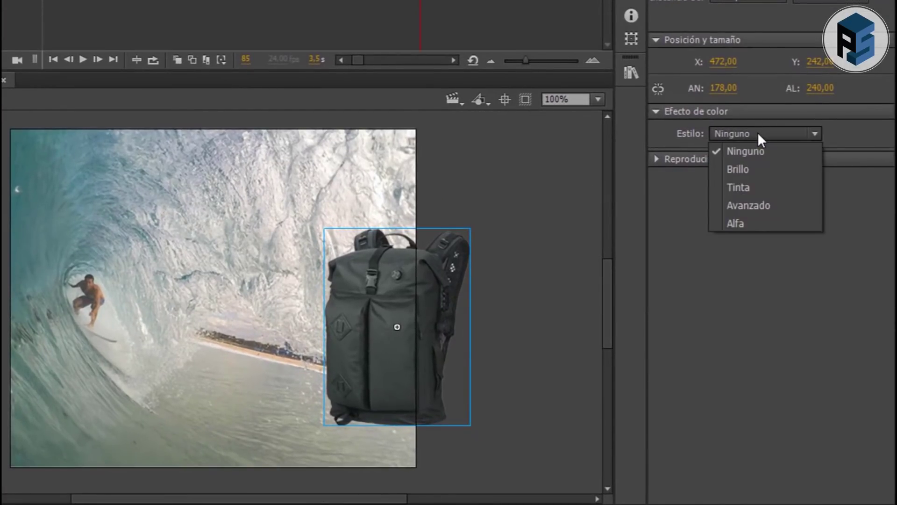
pyautogui.click(758, 222)
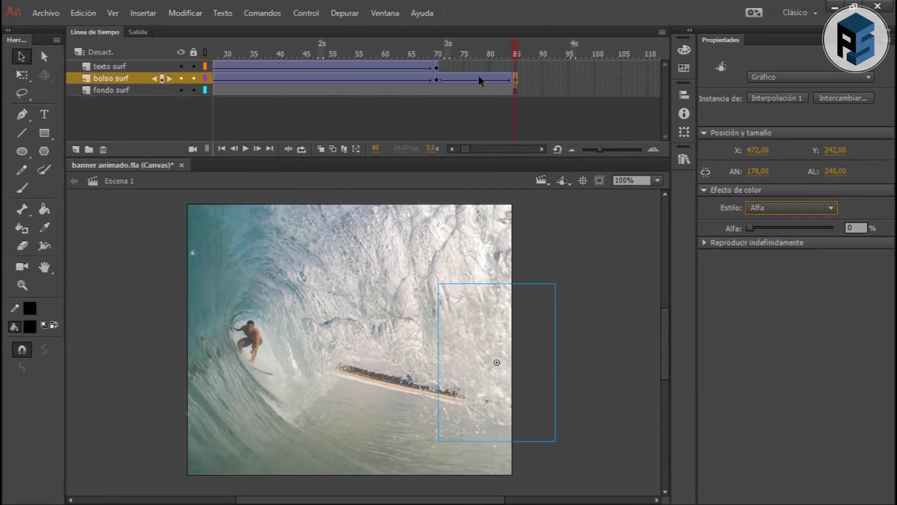
# - Apply a Cubic Ease Out to the backpack's frame 70–85 tween
pyautogui.click(479, 79)
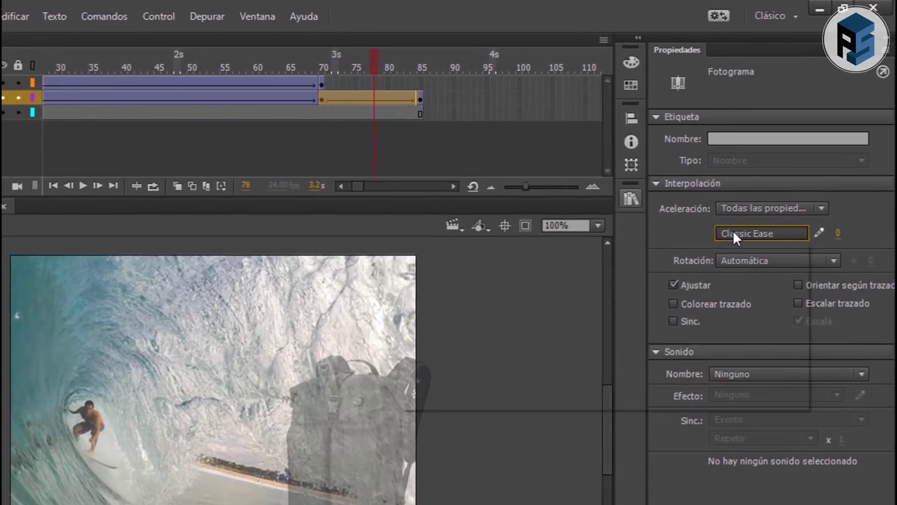
pyautogui.click(732, 229)
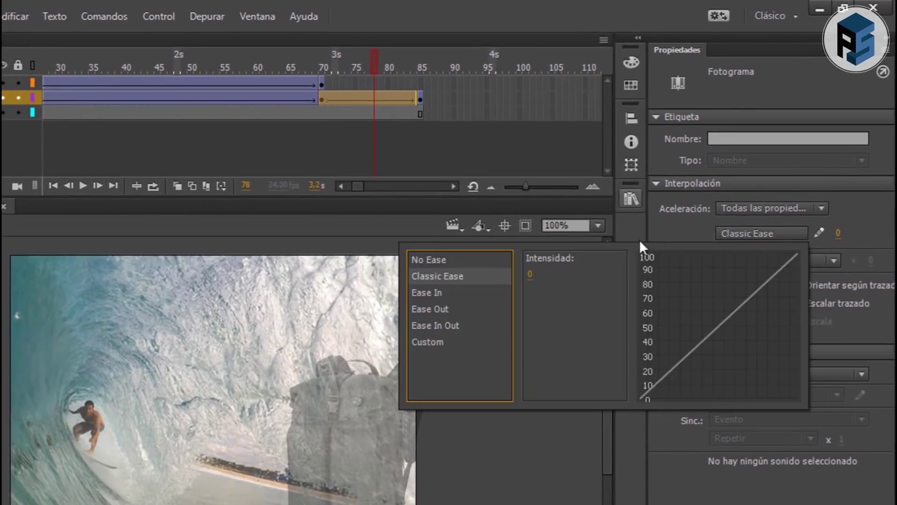
pyautogui.click(425, 309)
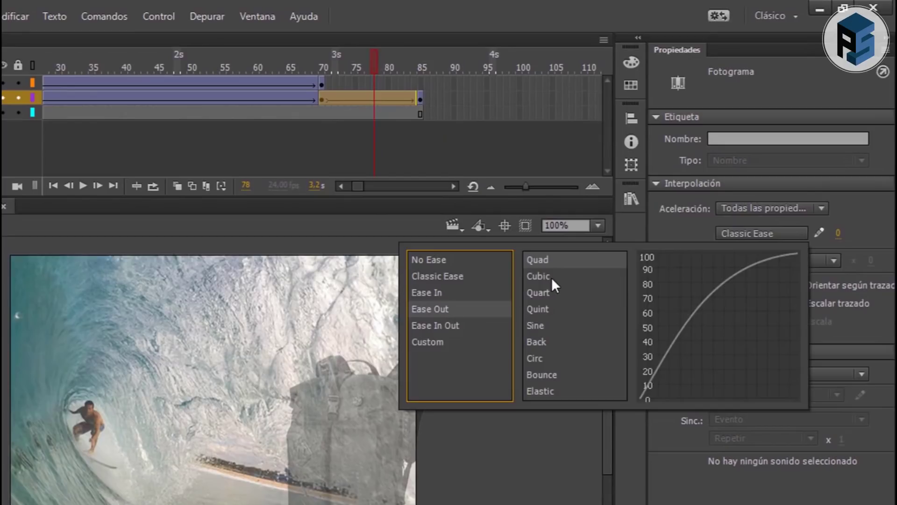
pyautogui.doubleClick(538, 277)
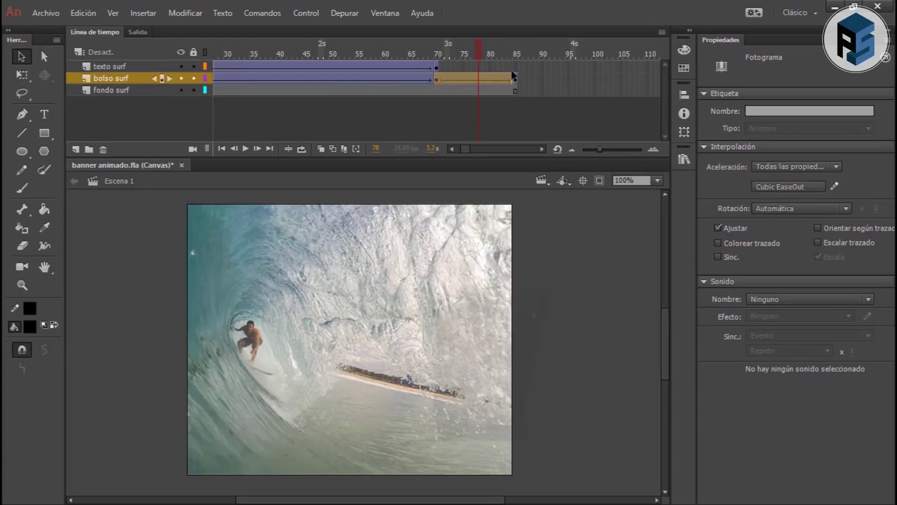
pyautogui.click(463, 66)
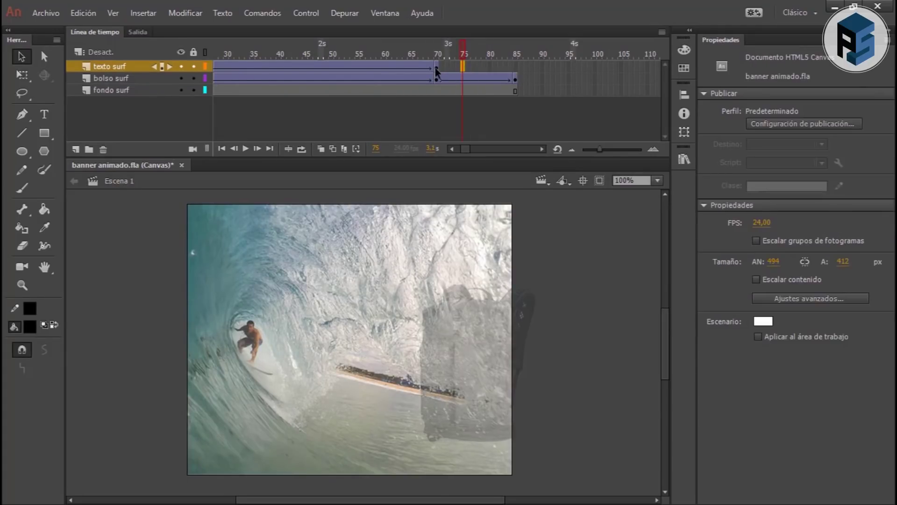
# - Move the Surf text's keyframe from frame 70 to 75 and add a keyframe at frame 85
pyautogui.click(436, 66)
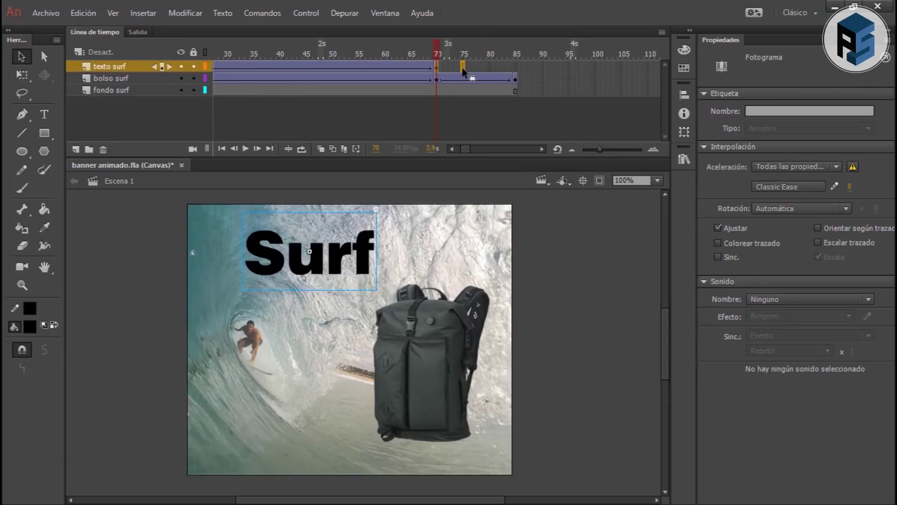
pyautogui.moveTo(462, 68); pyautogui.dragTo(462, 68)
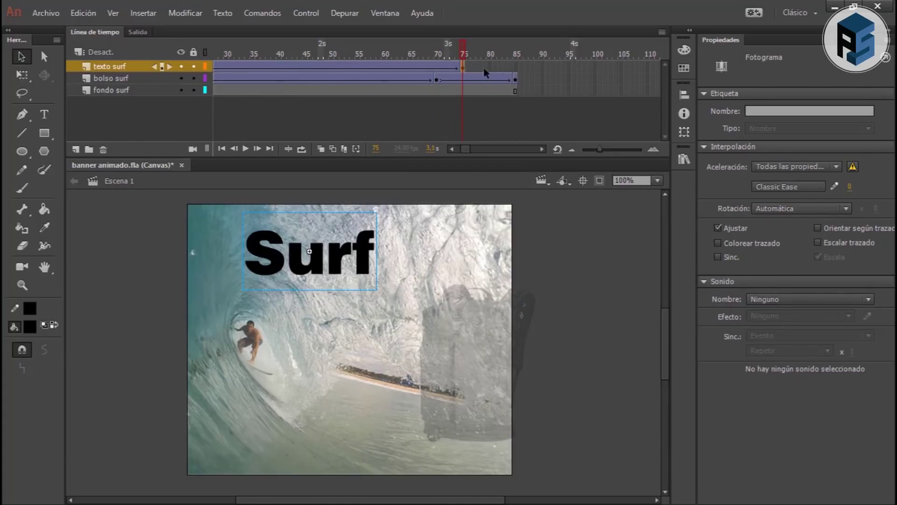
pyautogui.rightClick(514, 67)
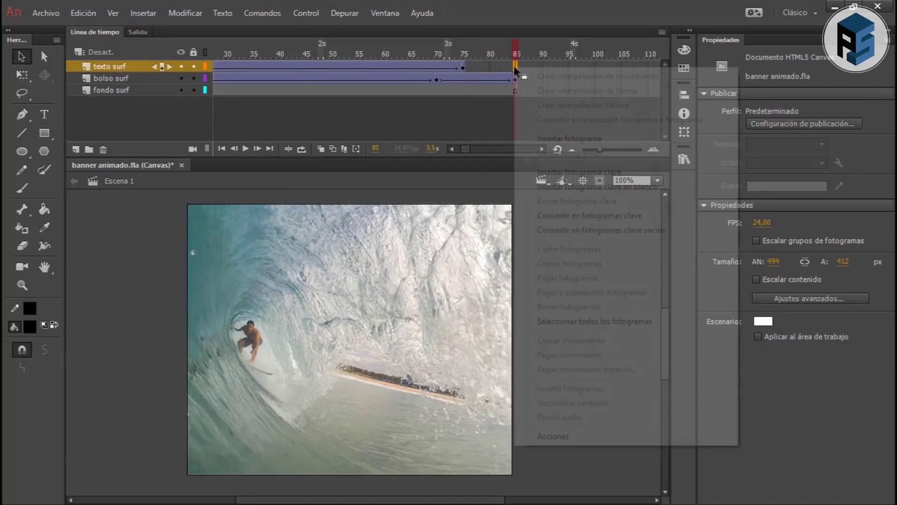
pyautogui.click(537, 172)
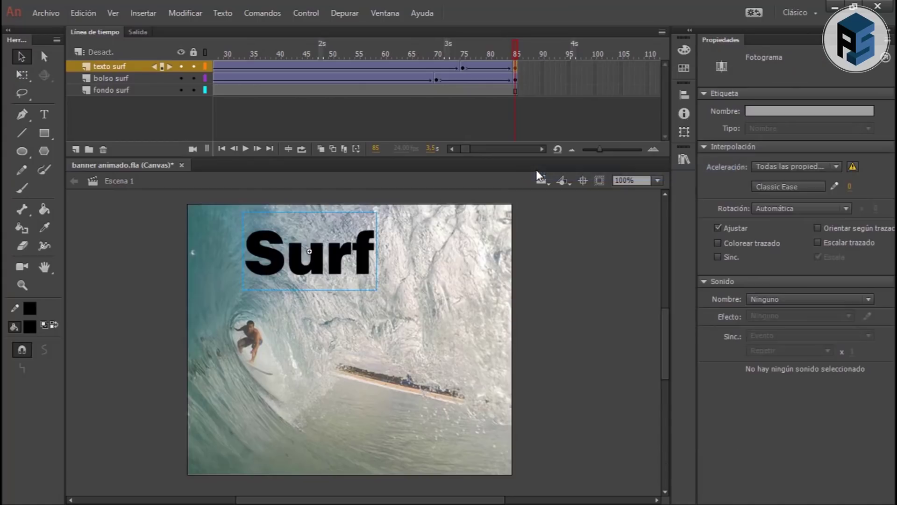
# - At frame 85, move the Surf text up, set its Alpha to 0%, and preview the fade
pyautogui.hotkey('shift', 'Up')
pyautogui.hotkey('shift', 'Up')
pyautogui.hotkey('shift', 'Up')
pyautogui.hotkey('shift', 'Up')
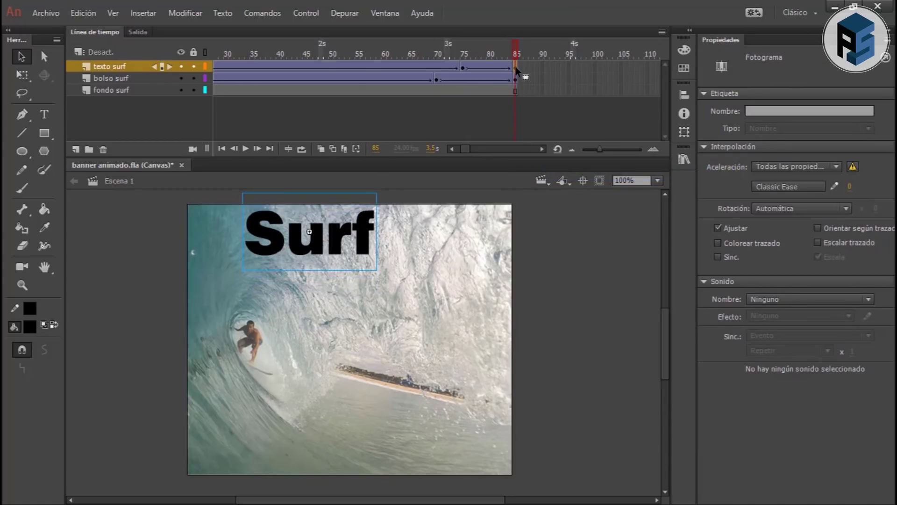
pyautogui.click(358, 238)
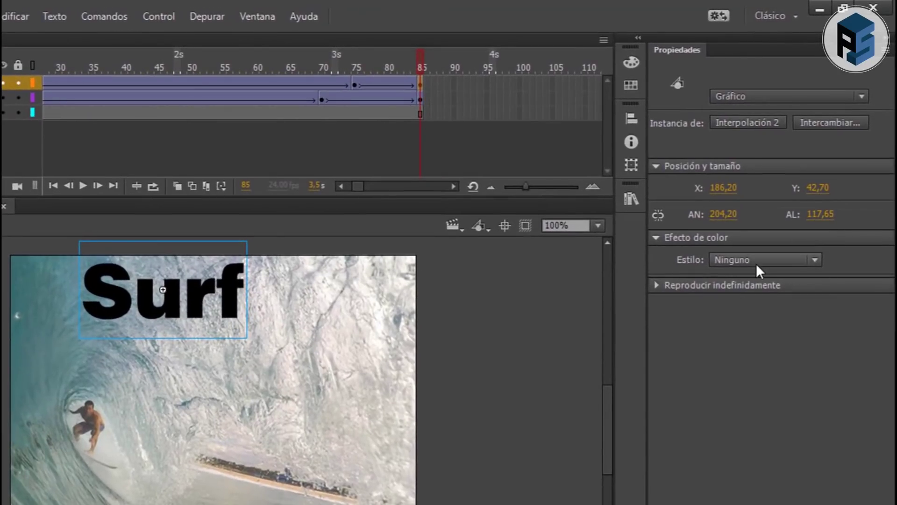
pyautogui.click(756, 258)
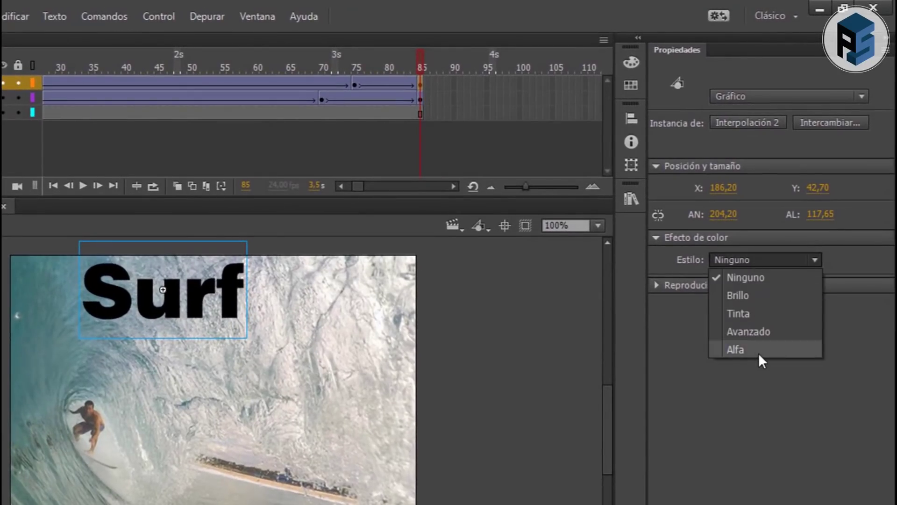
pyautogui.click(757, 348)
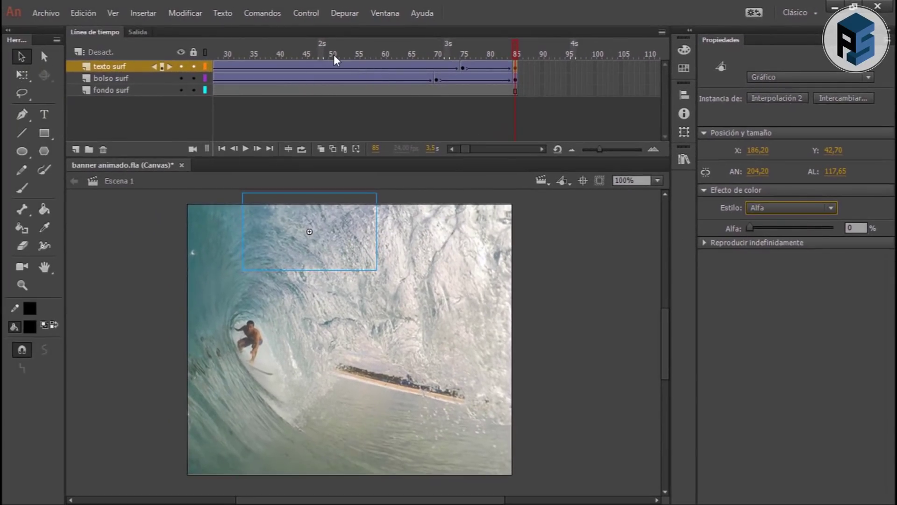
pyautogui.click(332, 55)
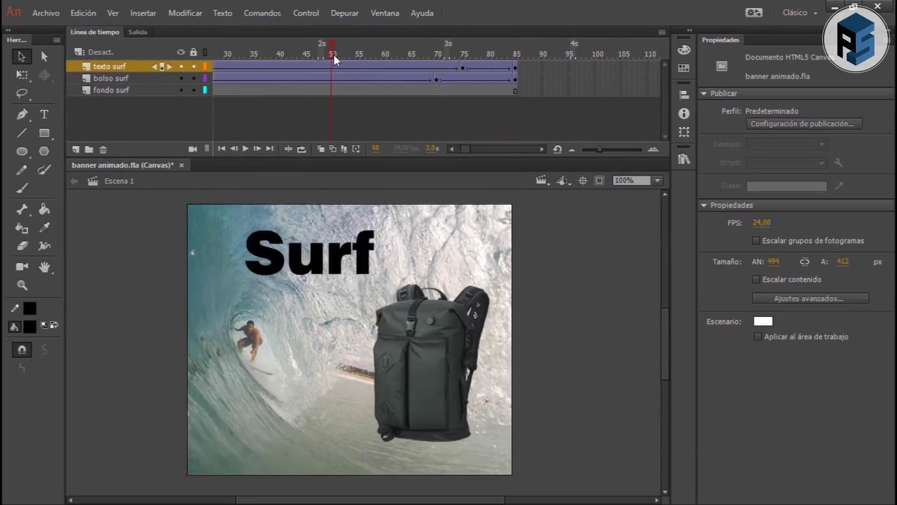
pyautogui.click(248, 145)
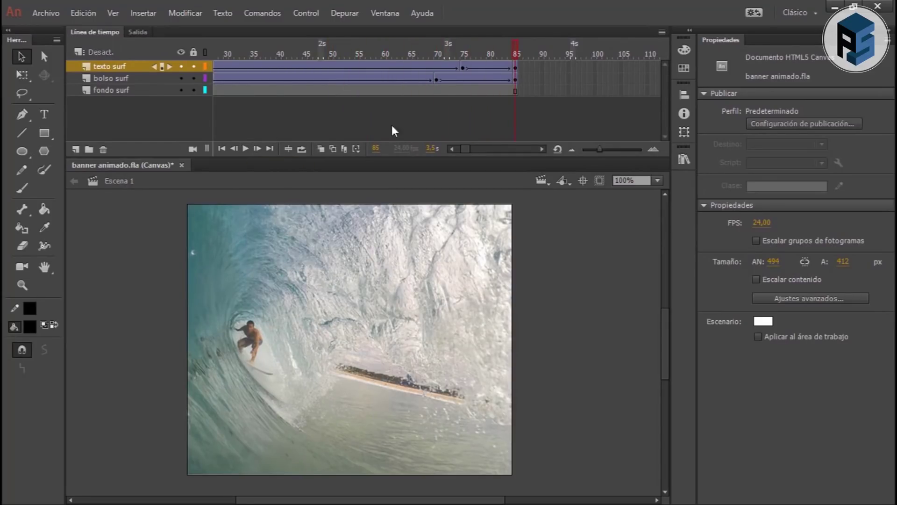
# - Apply a Cubic Ease Out to the Surf text's fade-out tween and play the whole animation
pyautogui.click(480, 69)
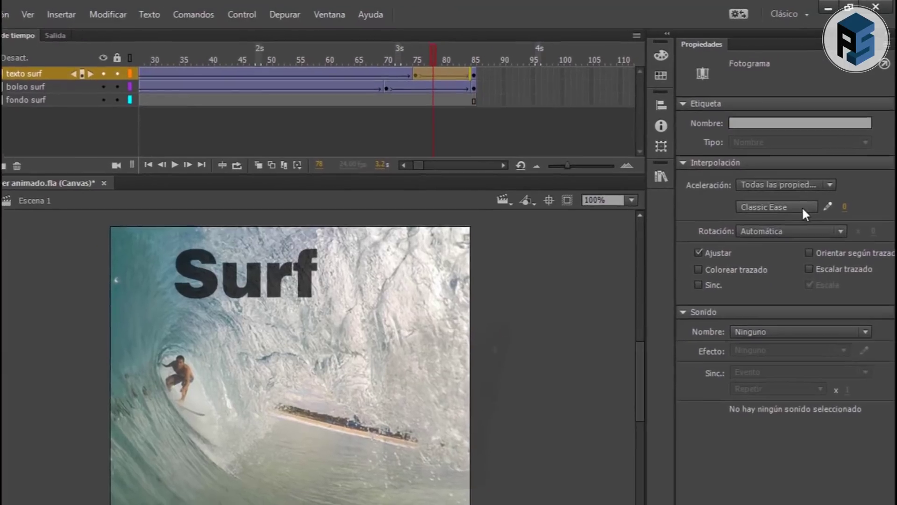
pyautogui.click(813, 189)
pyautogui.click(458, 305)
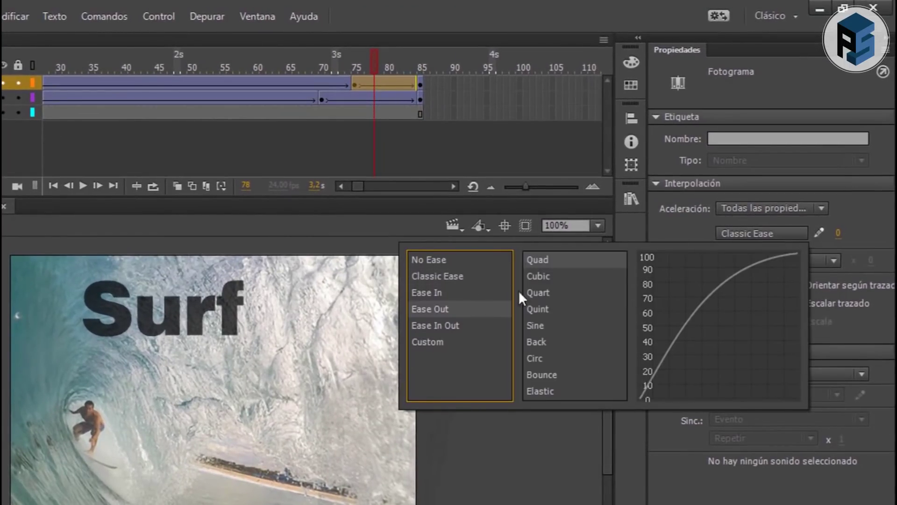
pyautogui.click(558, 278)
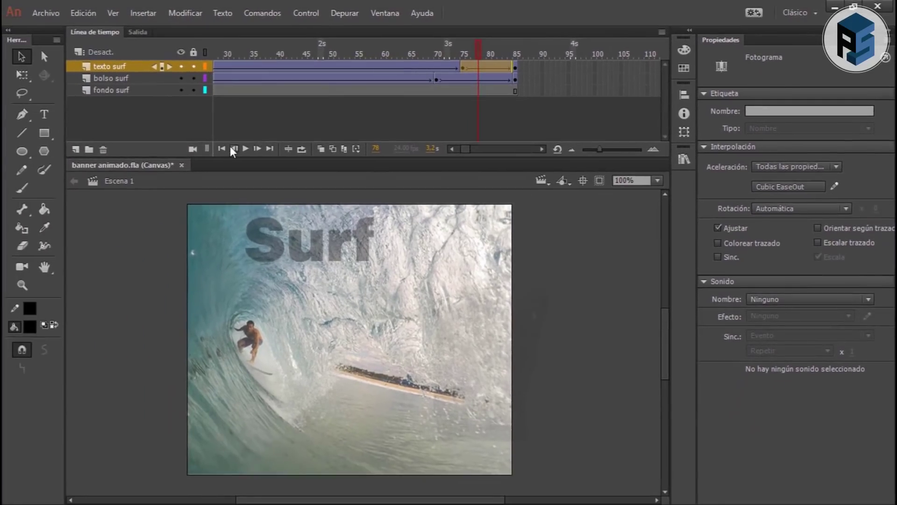
pyautogui.click(221, 148)
pyautogui.click(246, 148)
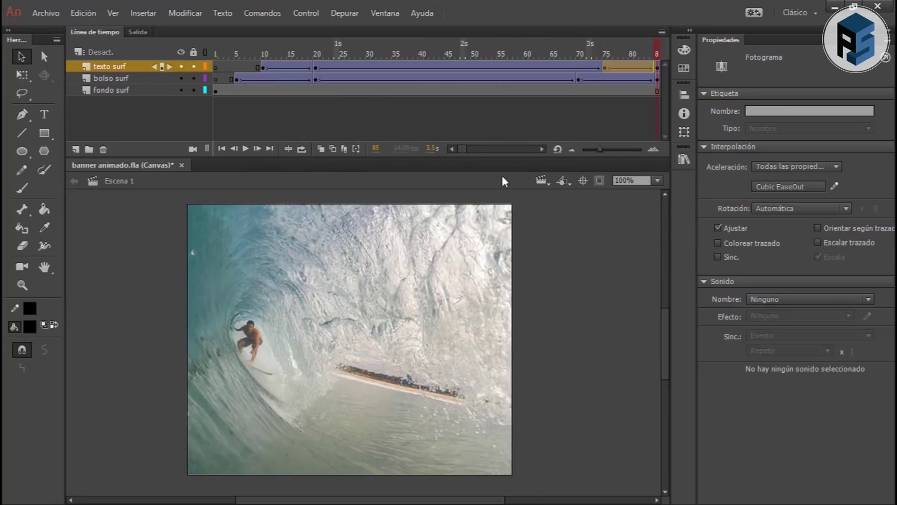
pyautogui.click(541, 150)
# - At frame 75, insert a new layer above fondo surf and name it 'fondo snow'
pyautogui.click(541, 150)
pyautogui.click(464, 53)
pyautogui.click(111, 90)
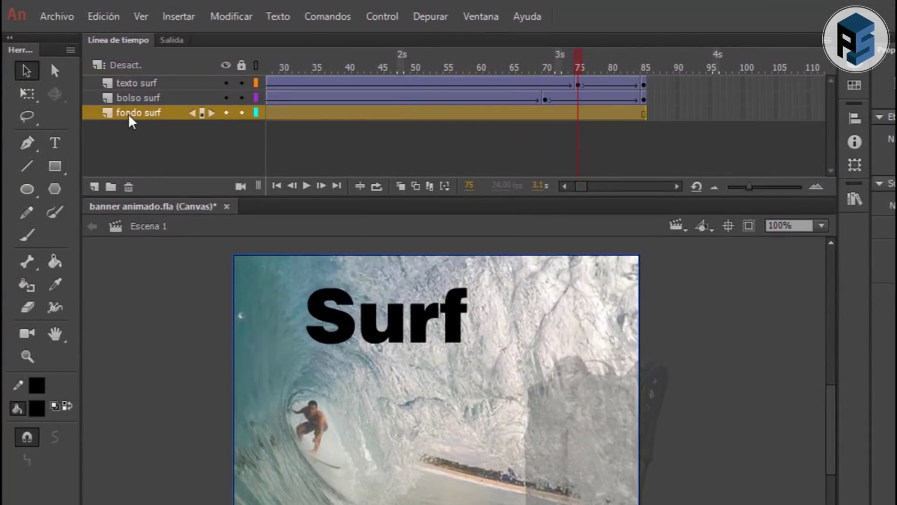
pyautogui.click(94, 186)
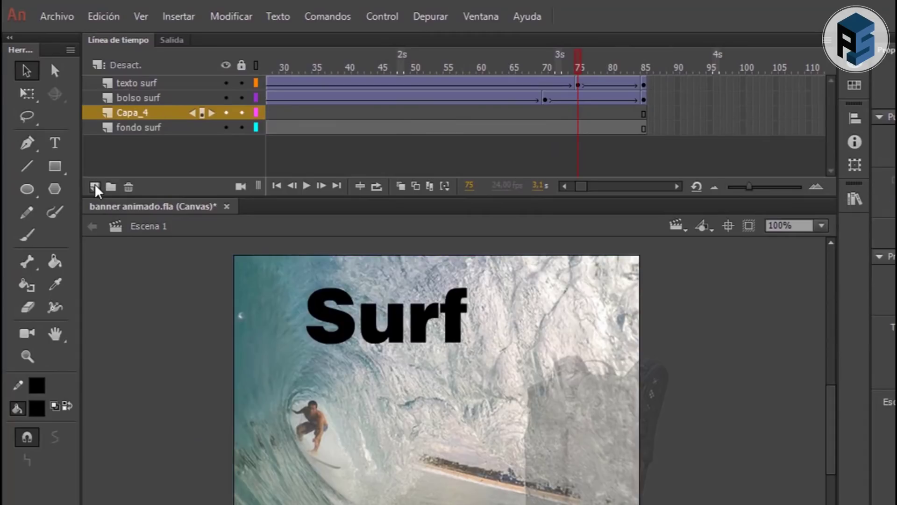
pyautogui.doubleClick(139, 118)
pyautogui.write('fondo snow')
pyautogui.press('Return')
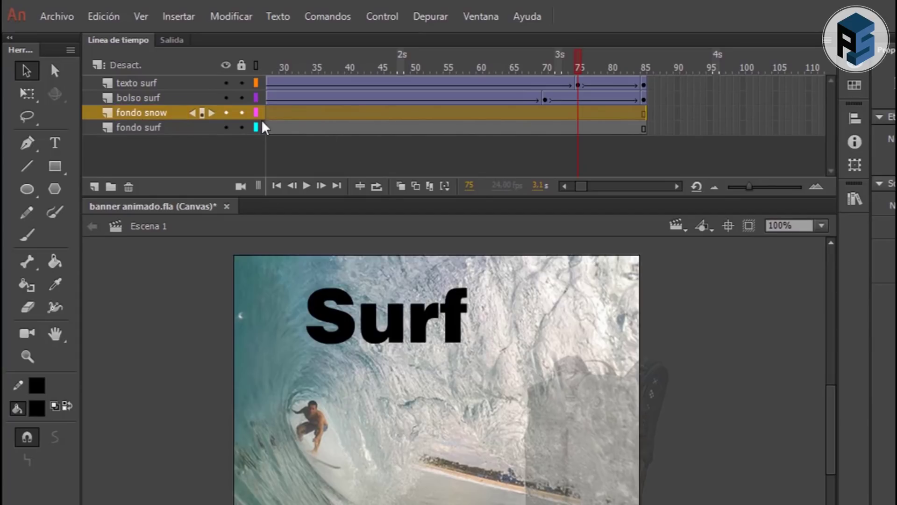
pyautogui.click(577, 114)
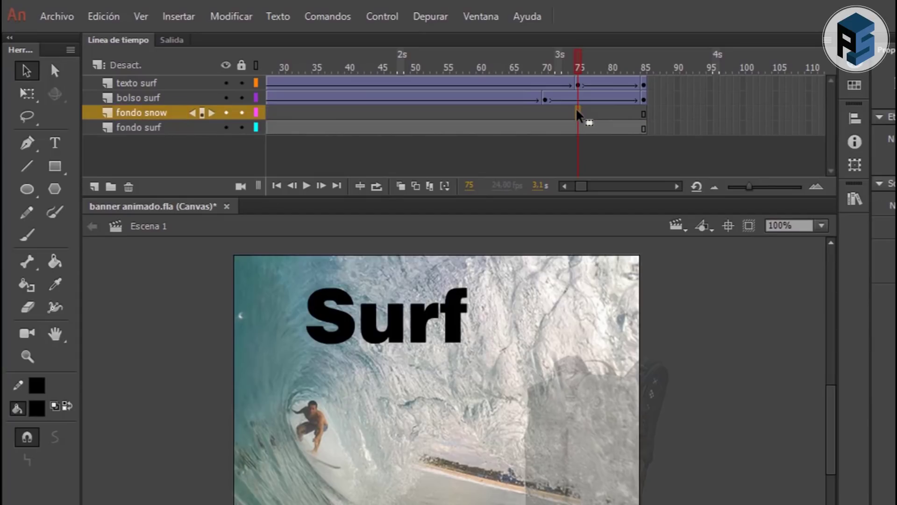
pyautogui.rightClick(578, 114)
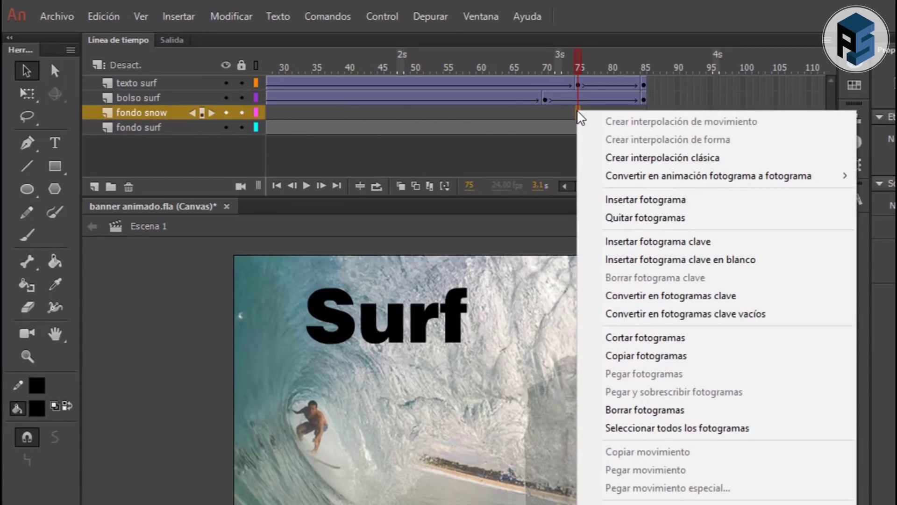
# - Insert a keyframe at frame 75 on fondo snow and import fondo-snow.jpg to the stage
pyautogui.click(626, 241)
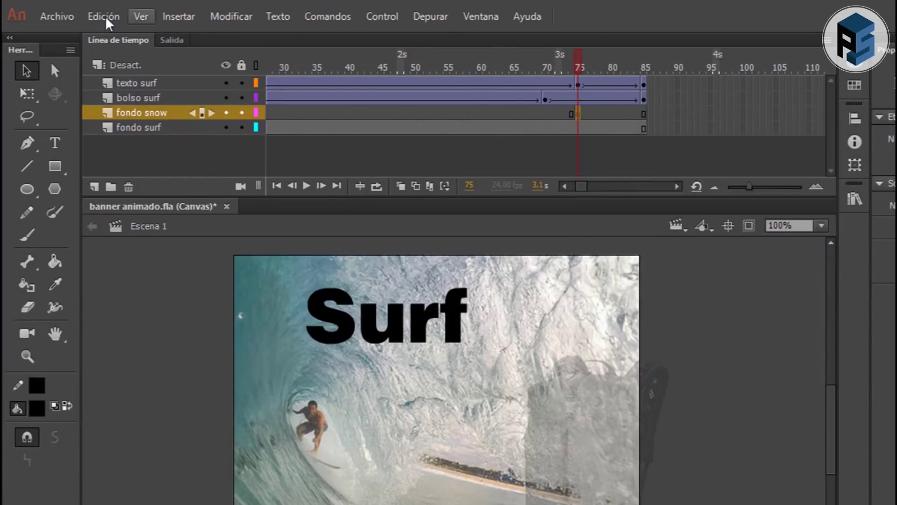
pyautogui.click(55, 16)
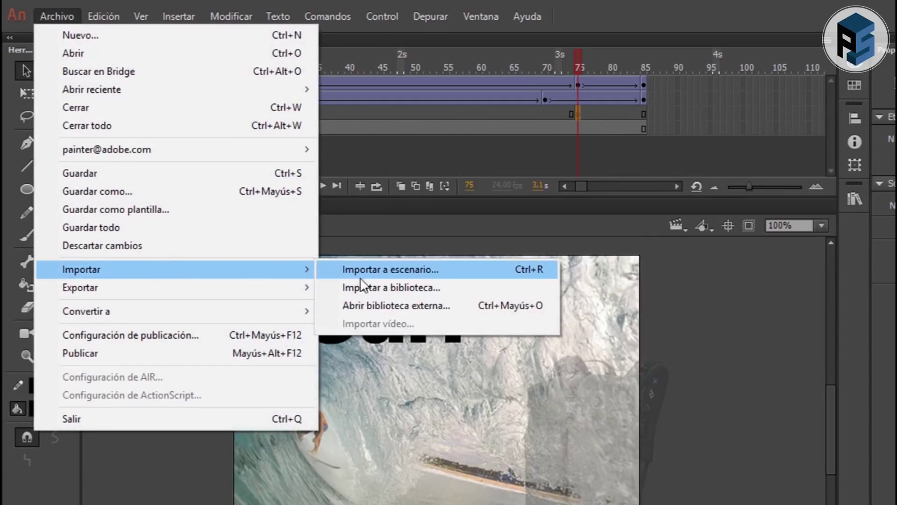
pyautogui.click(373, 275)
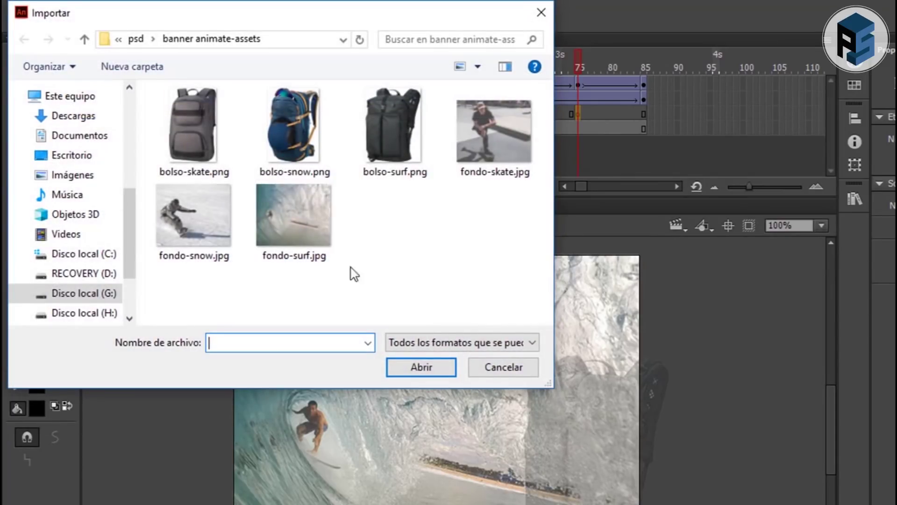
pyautogui.click(201, 220)
pyautogui.click(411, 362)
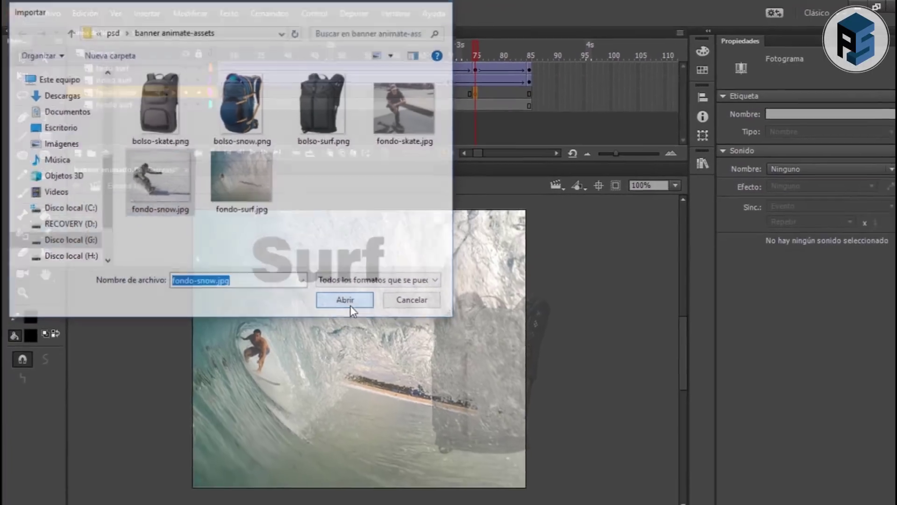
pyautogui.click(434, 302)
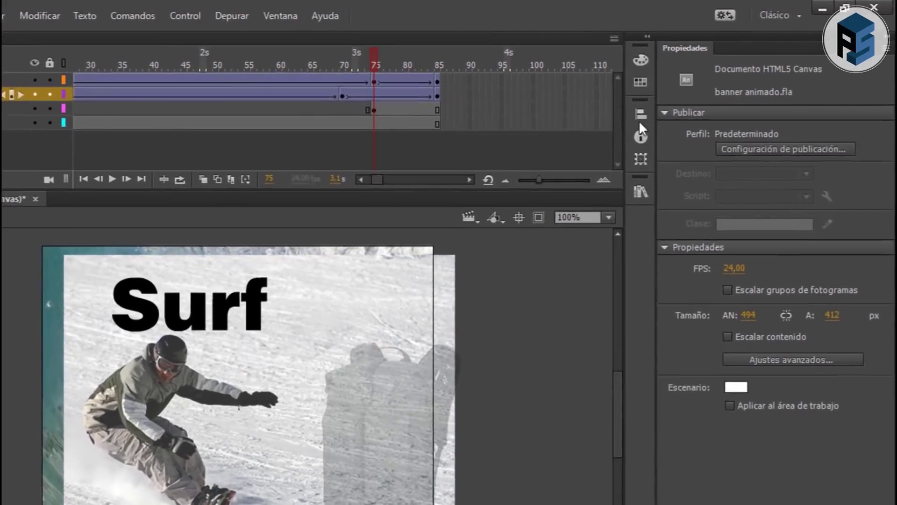
# - Align the snow image to the stage's left edge and top
pyautogui.click(684, 93)
pyautogui.click(511, 147)
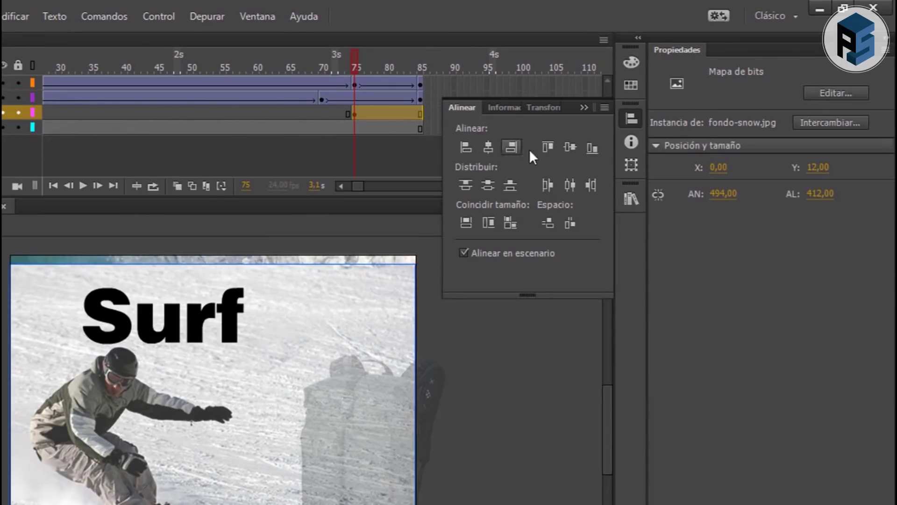
pyautogui.click(569, 147)
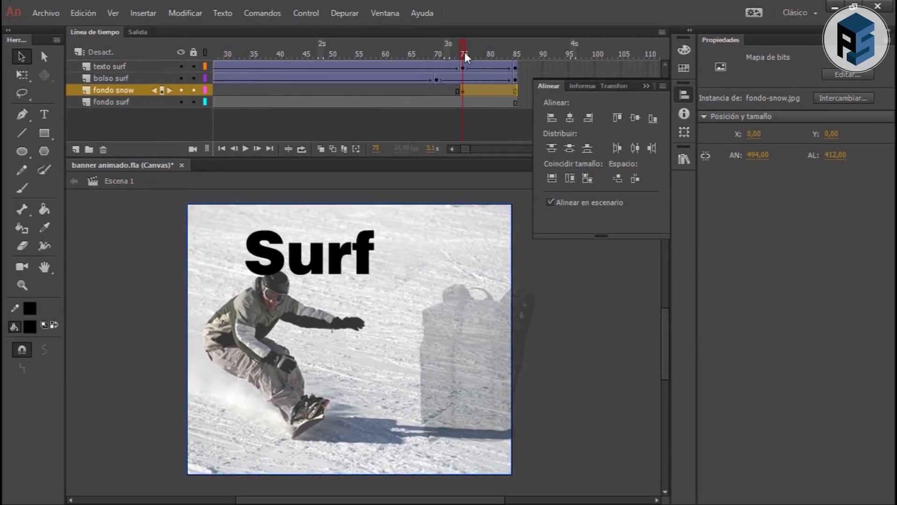
pyautogui.click(465, 52)
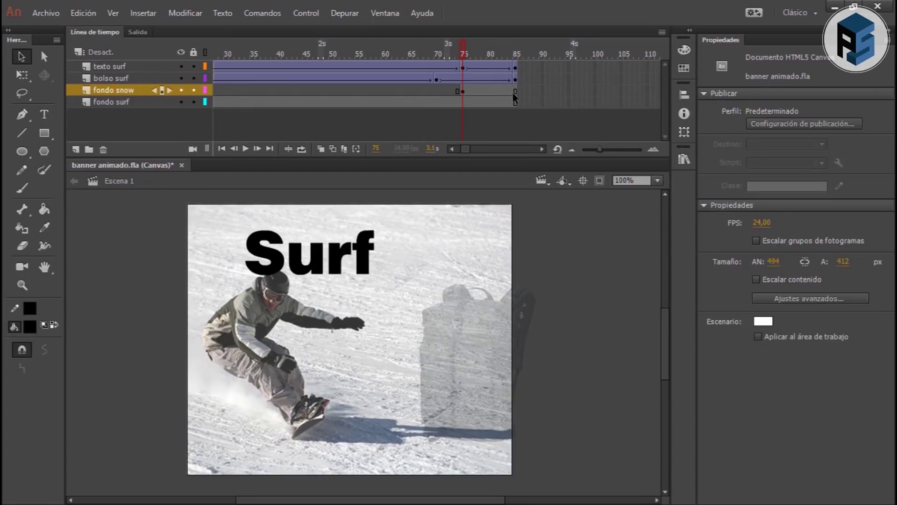
# - Create a classic tween on fondo snow from frame 75 with an ending keyframe at 85
pyautogui.click(462, 91)
pyautogui.rightClick(462, 91)
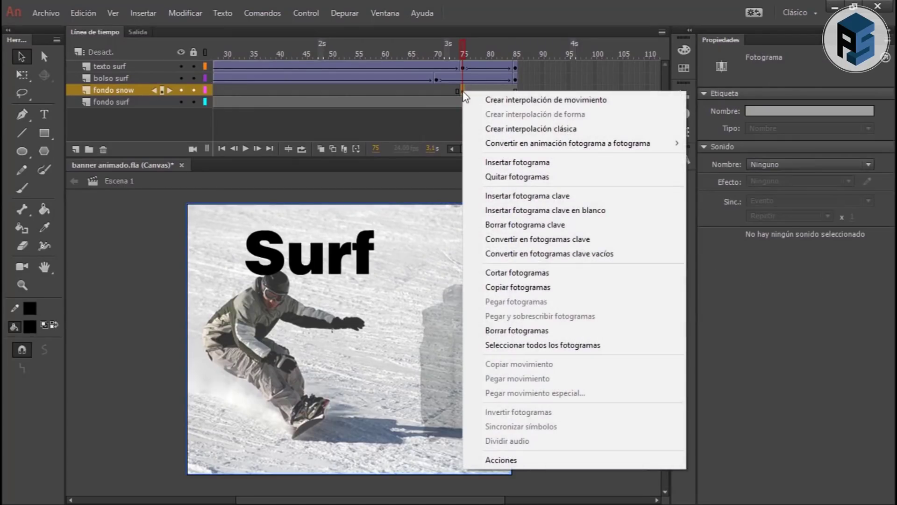
pyautogui.click(484, 129)
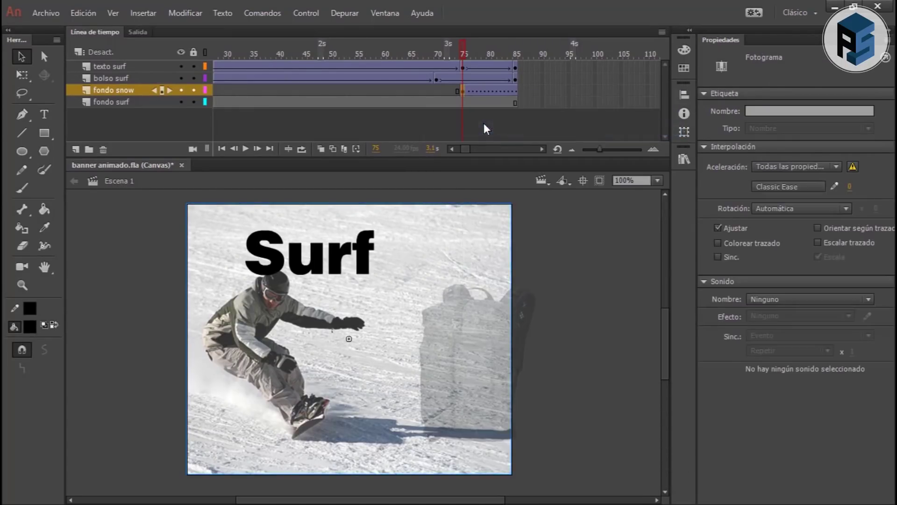
pyautogui.click(515, 91)
pyautogui.rightClick(515, 92)
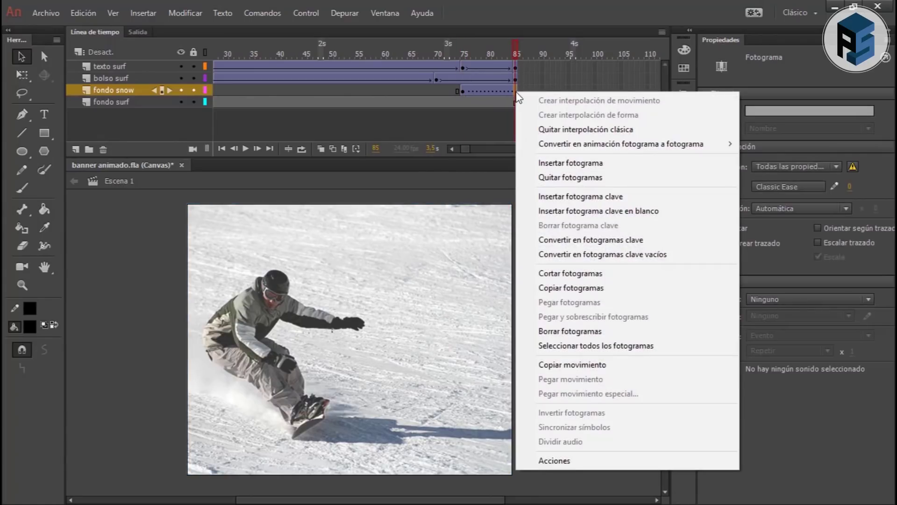
pyautogui.click(546, 196)
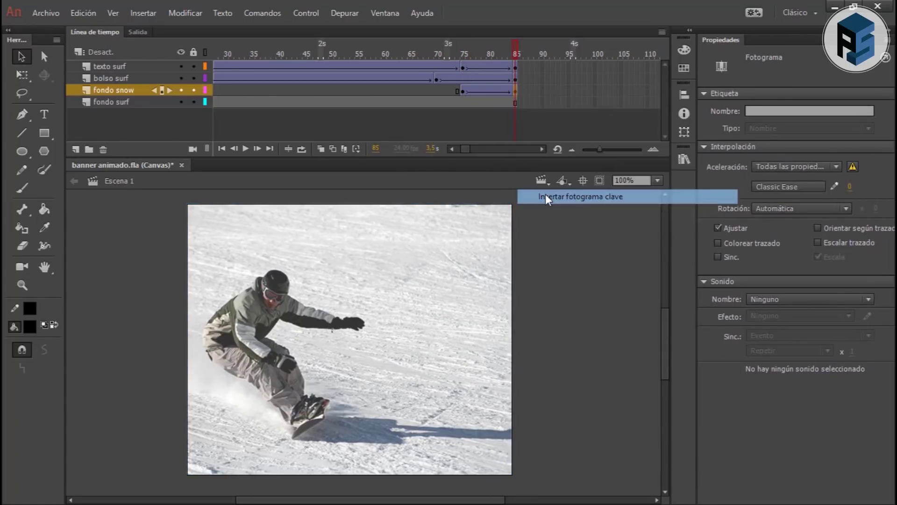
# - Set the snow image's Alpha to 0% at frame 75 and preview the fade
pyautogui.click(463, 91)
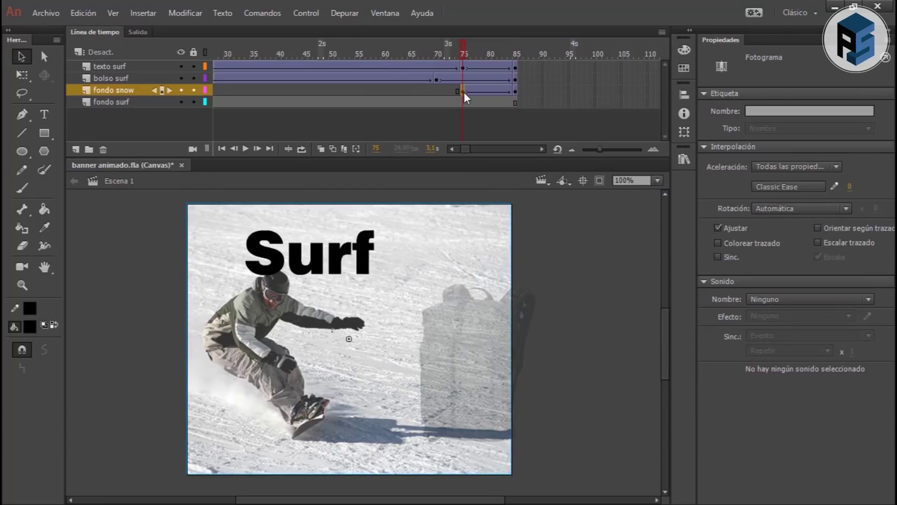
pyautogui.click(444, 256)
pyautogui.click(767, 155)
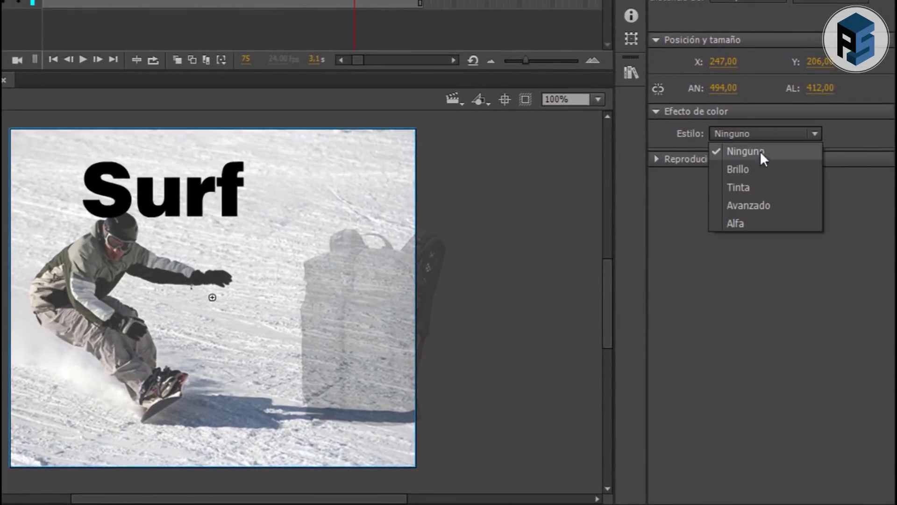
pyautogui.click(767, 239)
pyautogui.press('Return')
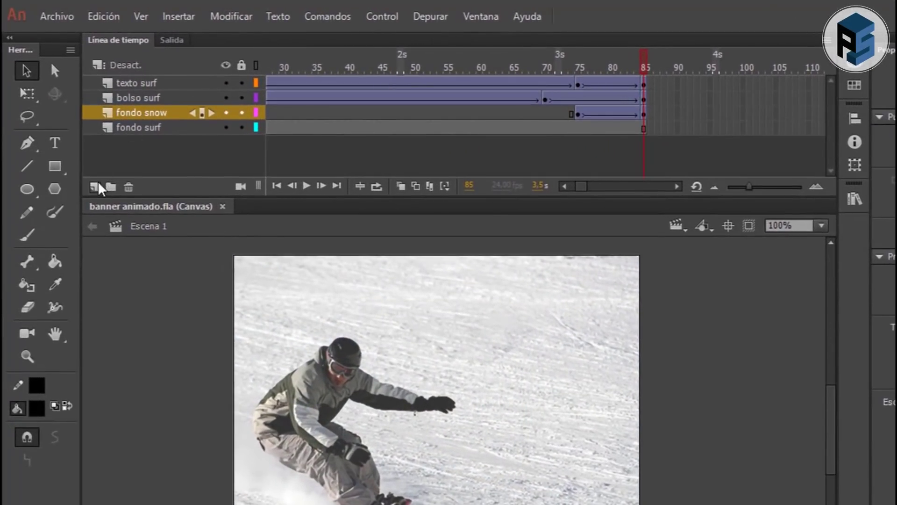
# - Add a layer named 'bolso snow' with a keyframe at frame 85
pyautogui.click(89, 174)
pyautogui.doubleClick(138, 115)
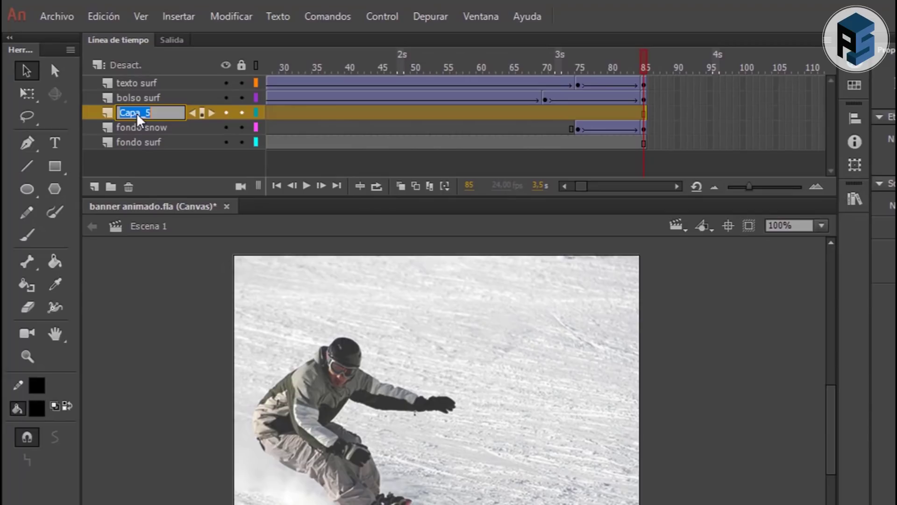
pyautogui.write('bolso sn')
pyautogui.write('ow')
pyautogui.press('Return')
pyautogui.click(644, 113)
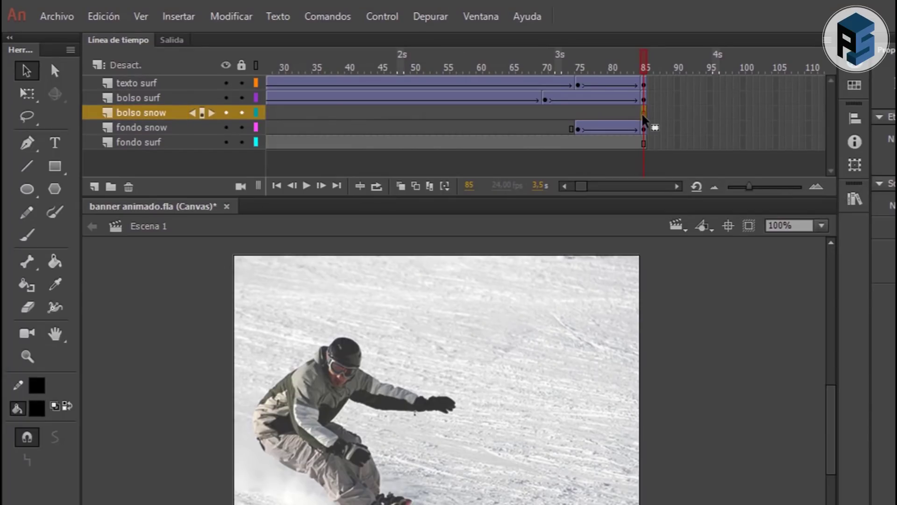
pyautogui.rightClick(644, 119)
pyautogui.click(705, 248)
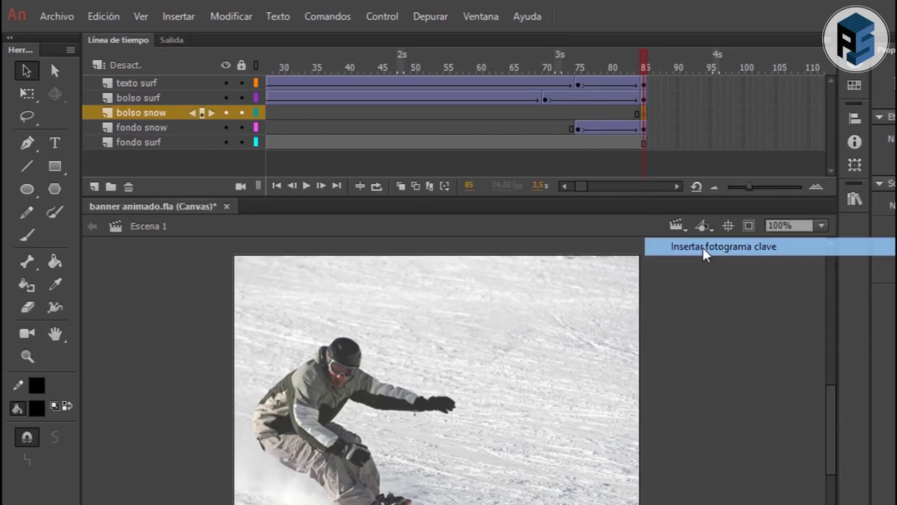
# - Import bolso-snow.png to the stage and nudge it beside the snowboarder
pyautogui.click(64, 19)
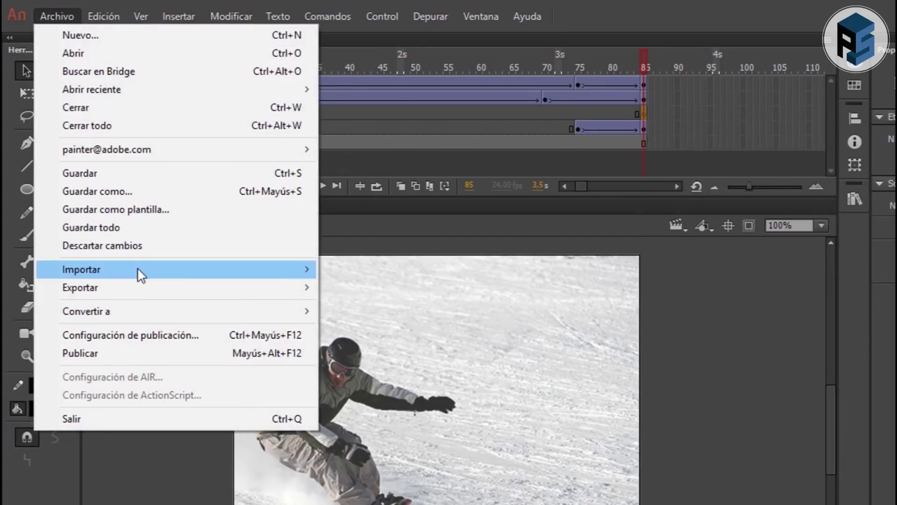
pyautogui.click(361, 271)
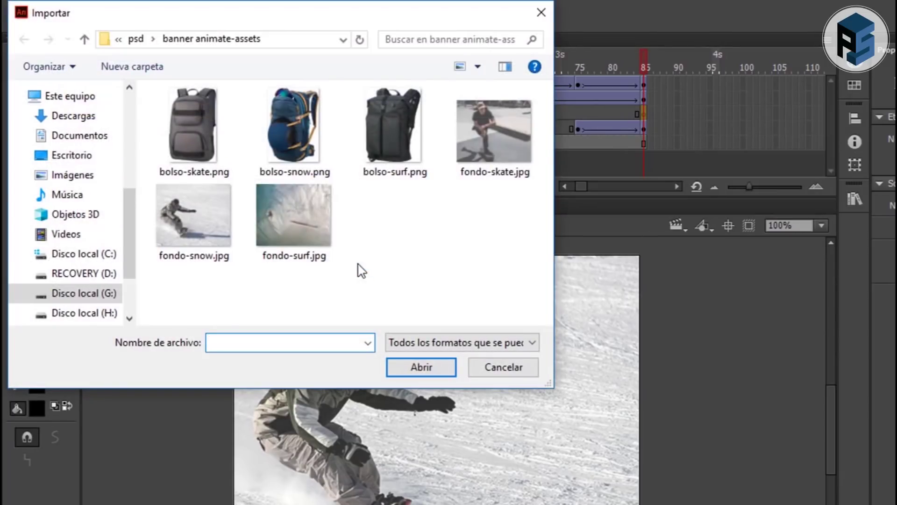
pyautogui.click(278, 129)
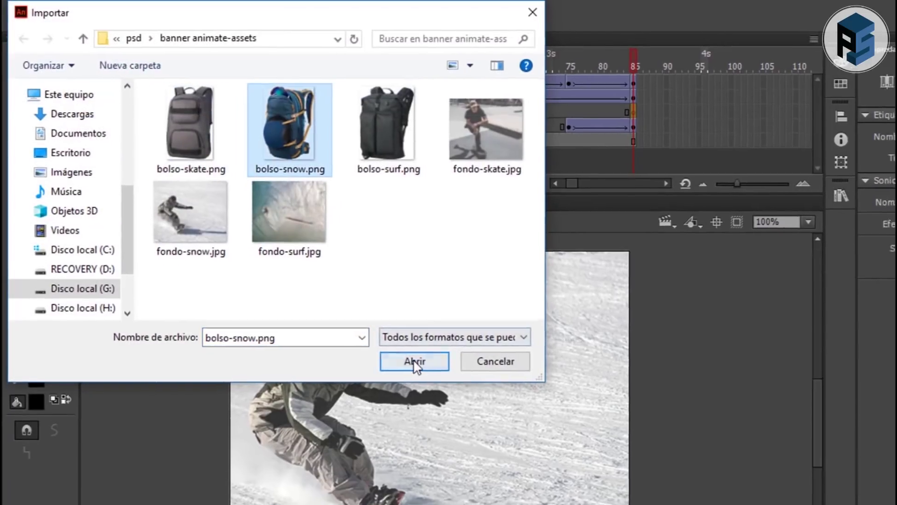
pyautogui.click(414, 363)
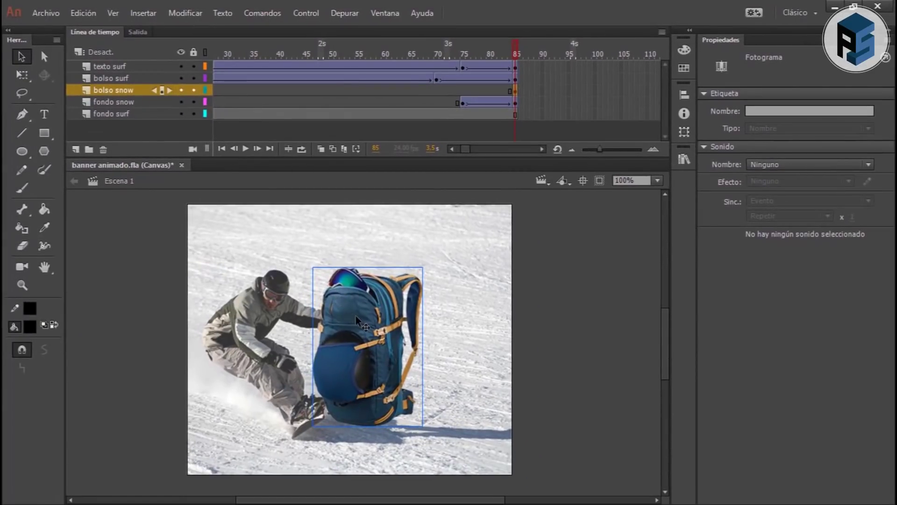
pyautogui.hotkey('shift', 'Right')
pyautogui.hotkey('shift', 'Right')
pyautogui.hotkey('shift', 'Right')
pyautogui.hotkey('shift', 'Right')
pyautogui.hotkey('shift', 'Right')
pyautogui.hotkey('shift', 'Right')
pyautogui.hotkey('shift', 'Down')
pyautogui.hotkey('shift', 'Down')
pyautogui.hotkey('shift', 'Down')
pyautogui.hotkey('shift', 'Left')
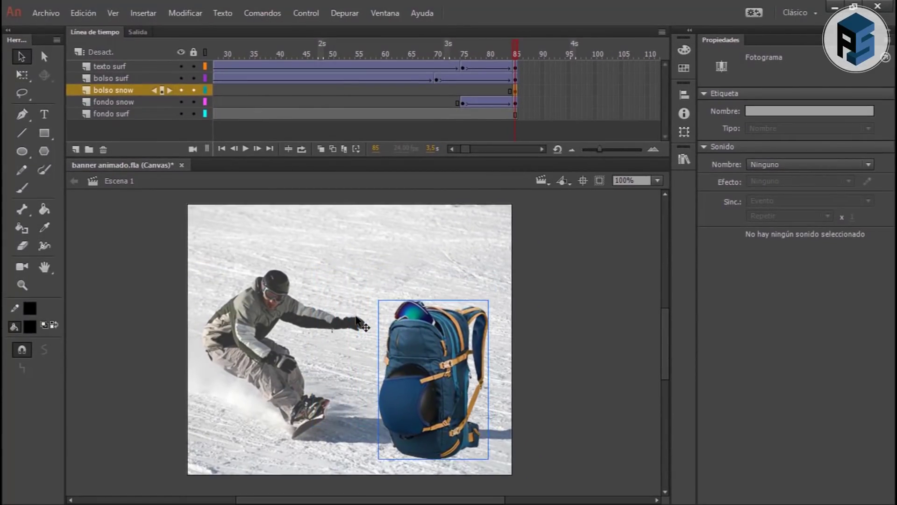
pyautogui.hotkey('shift', 'Left')
pyautogui.hotkey('shift', 'Left')
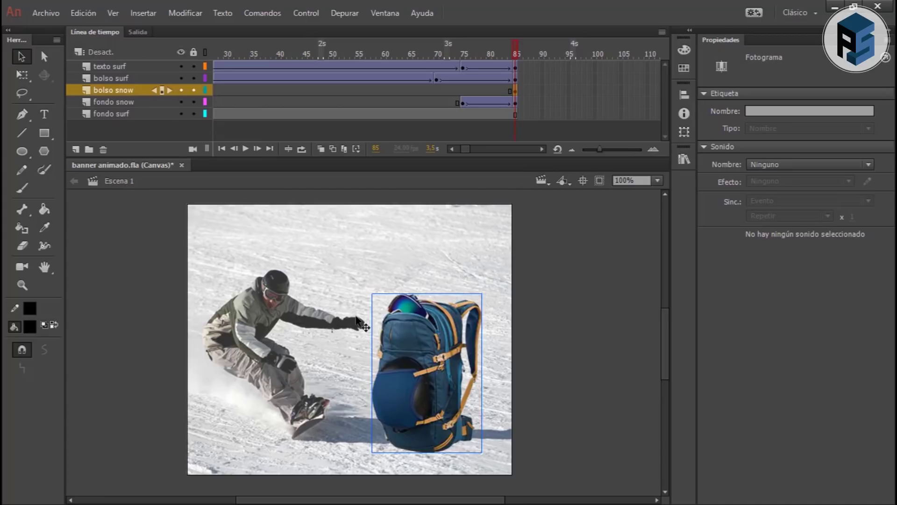
# - Make a classic tween on bolso snow from frame 85 to 100, extending fondo snow to 100
pyautogui.rightClick(516, 90)
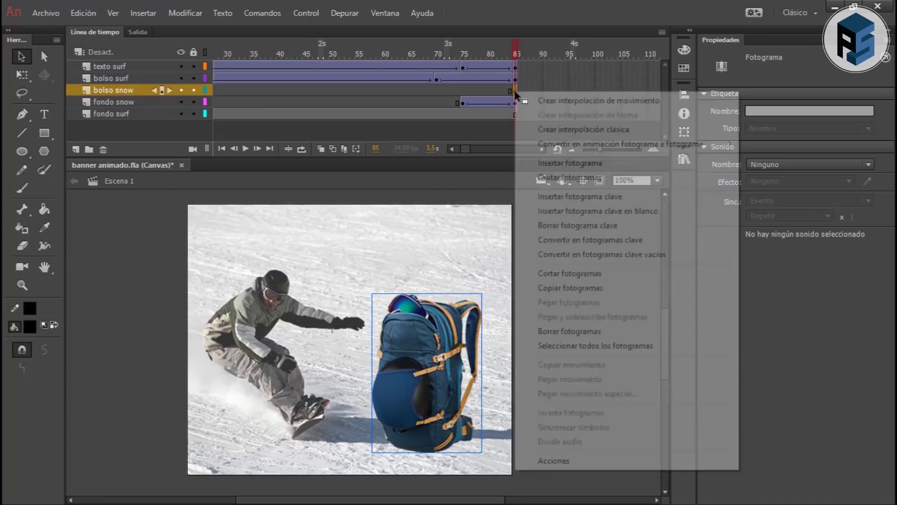
pyautogui.click(548, 130)
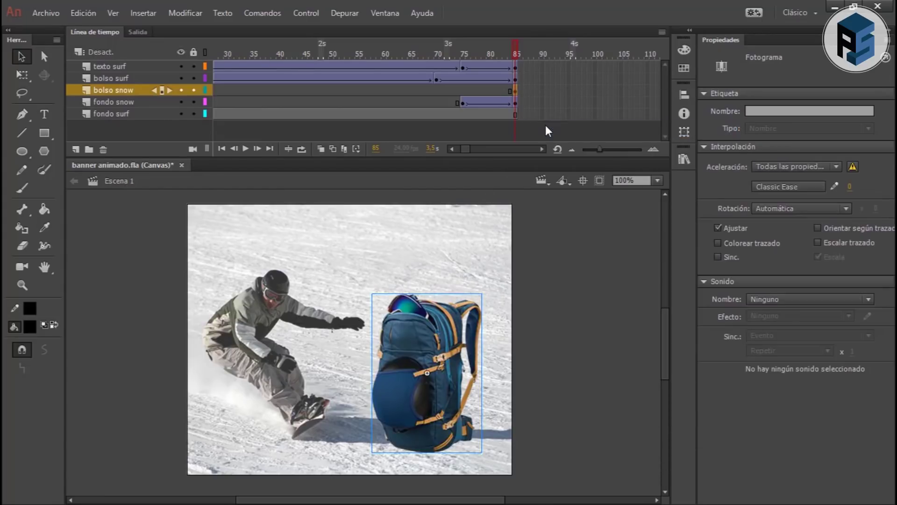
pyautogui.rightClick(594, 90)
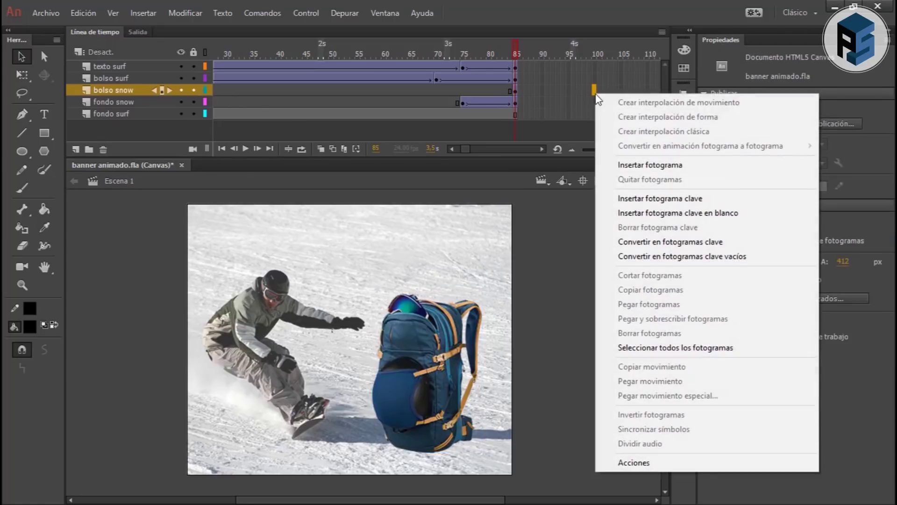
pyautogui.click(620, 198)
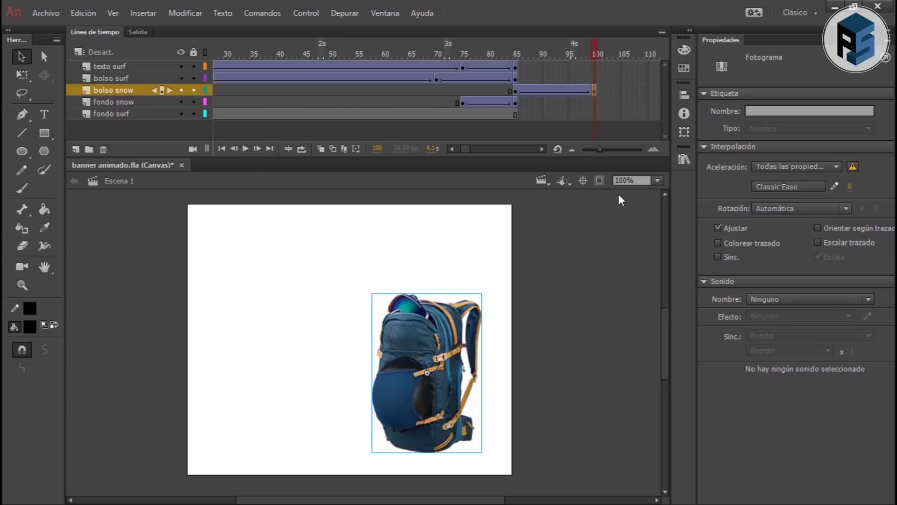
pyautogui.click(594, 102)
pyautogui.rightClick(595, 103)
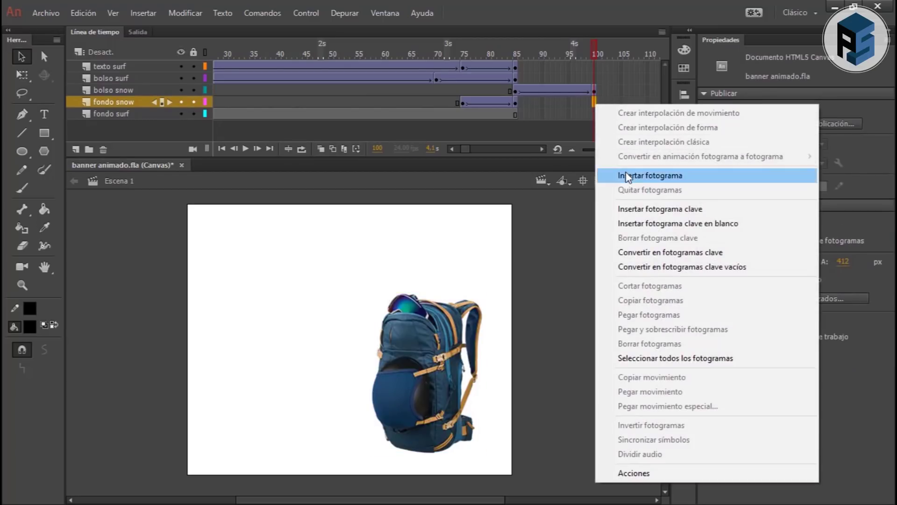
pyautogui.click(622, 175)
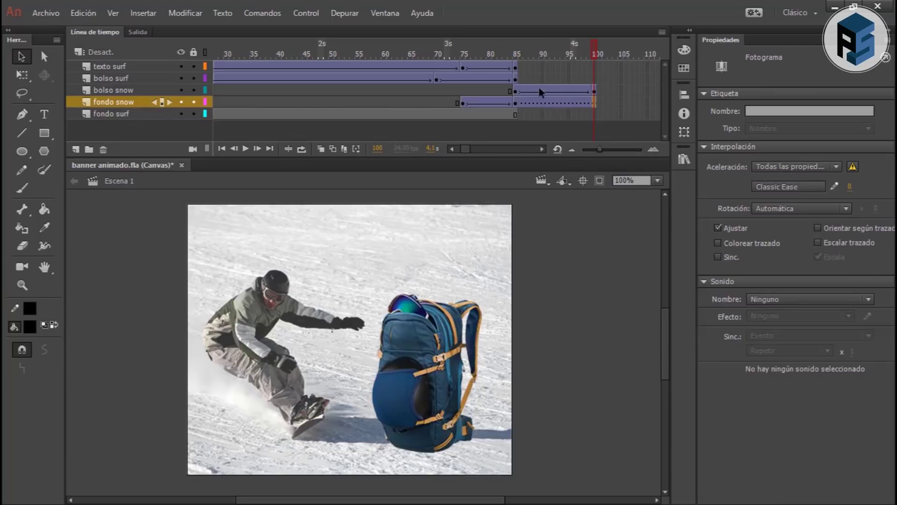
# - Shift the backpack right at frame 85, check the surf backpack's Alpha, and preview from frame 67
pyautogui.click(515, 91)
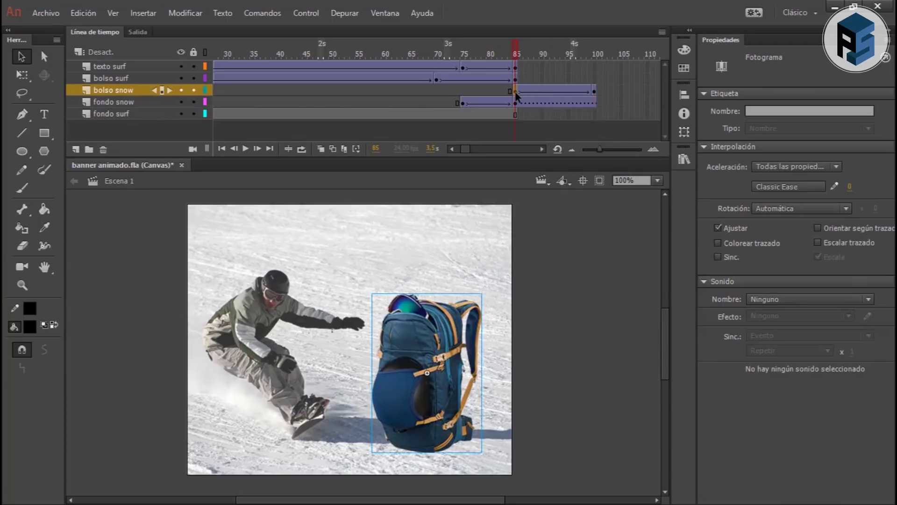
pyautogui.hotkey('shift', 'Right')
pyautogui.hotkey('shift', 'Right')
pyautogui.hotkey('shift', 'Right')
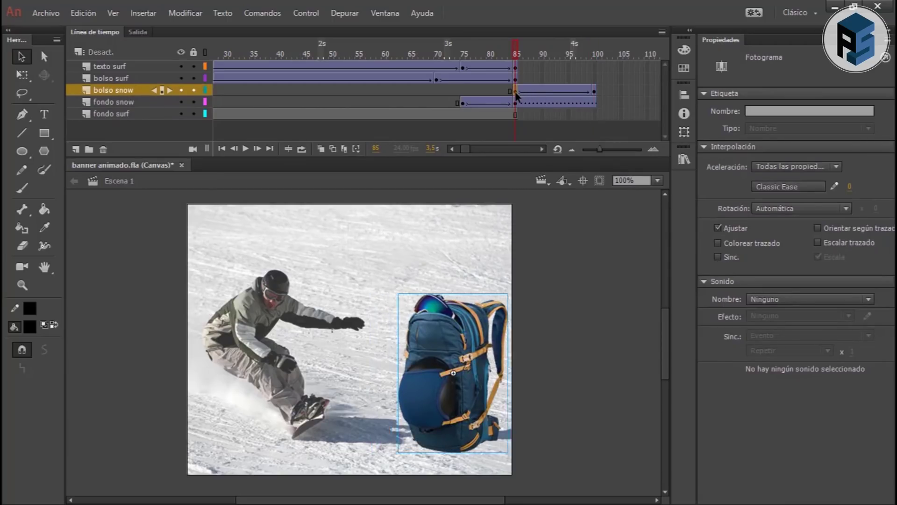
pyautogui.hotkey('shift', 'Right')
pyautogui.hotkey('shift', 'Right')
pyautogui.hotkey('shift', 'Right')
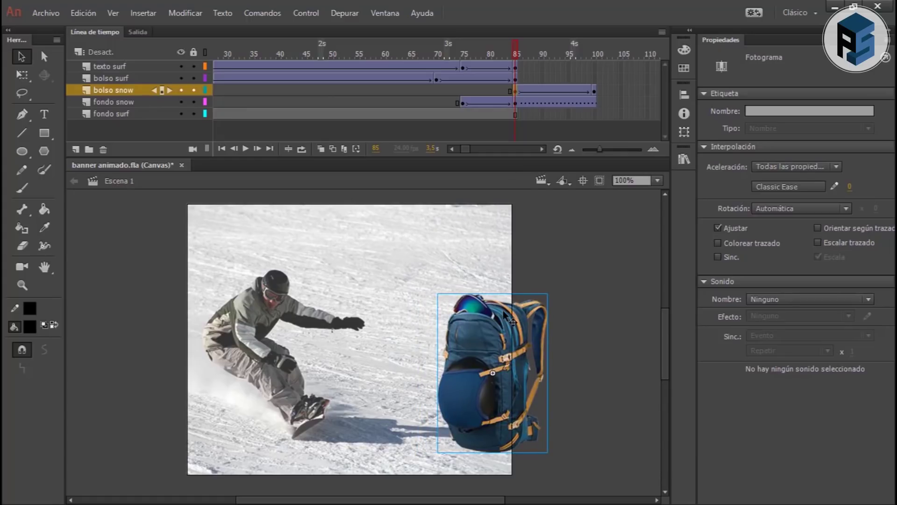
pyautogui.click(504, 301)
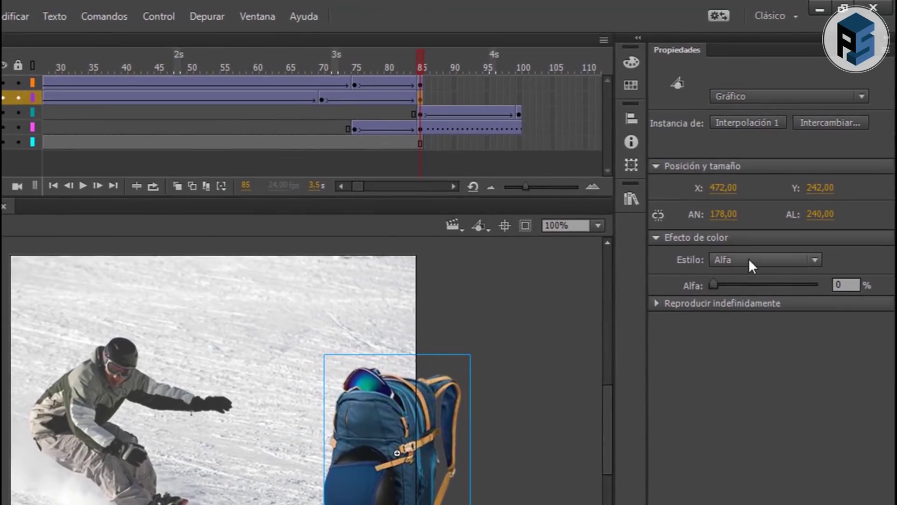
pyautogui.click(751, 258)
pyautogui.click(756, 342)
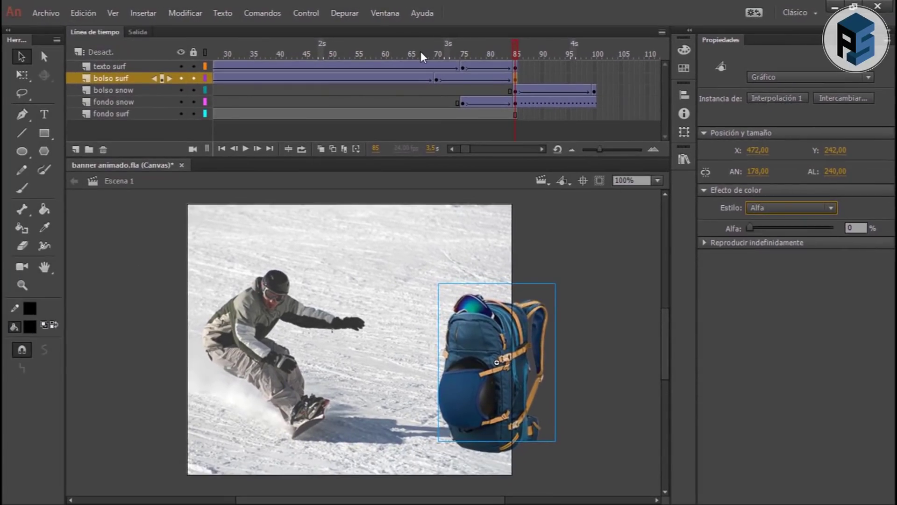
pyautogui.click(420, 52)
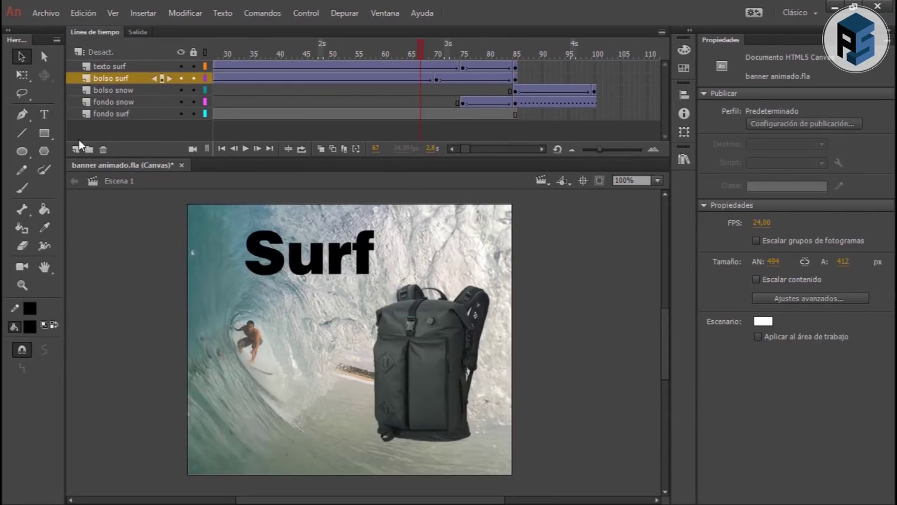
pyautogui.click(243, 148)
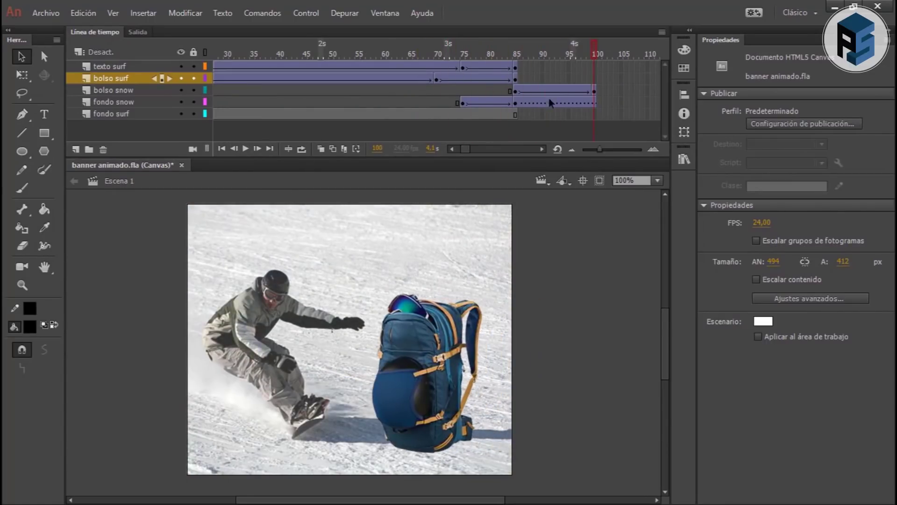
# - Apply a Cubic EaseIn to the backpack tween and preview the slide from frame 75
pyautogui.click(559, 89)
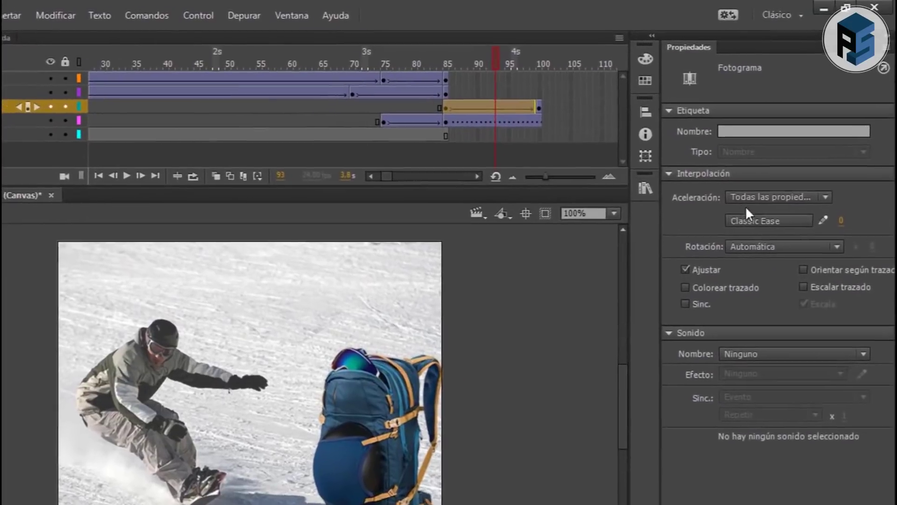
pyautogui.click(757, 219)
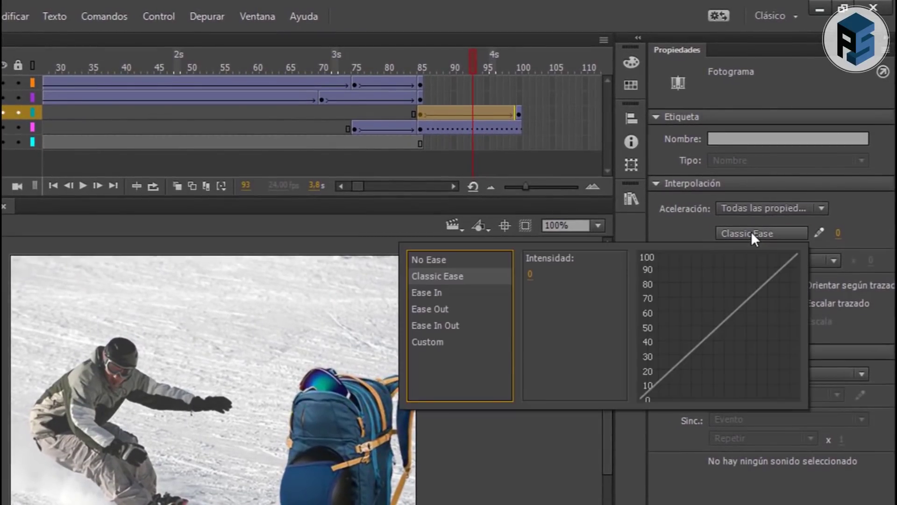
pyautogui.click(448, 292)
pyautogui.doubleClick(556, 276)
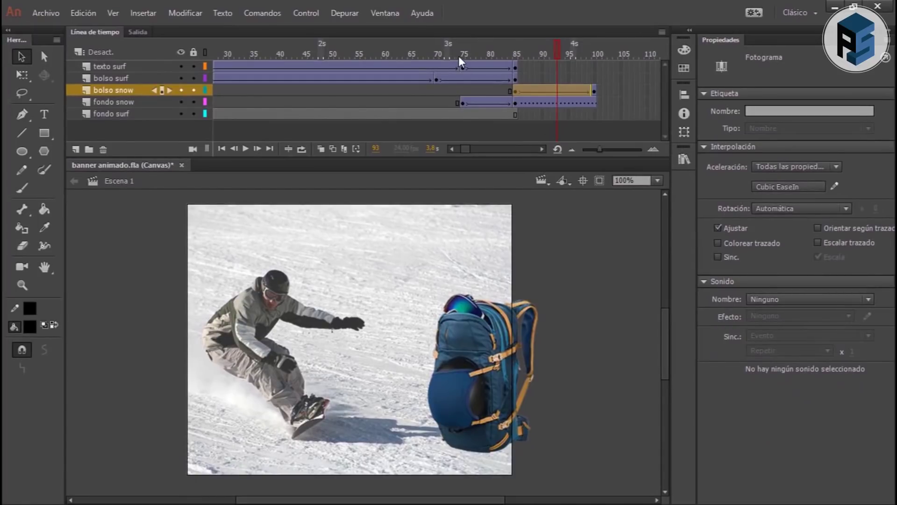
pyautogui.click(462, 54)
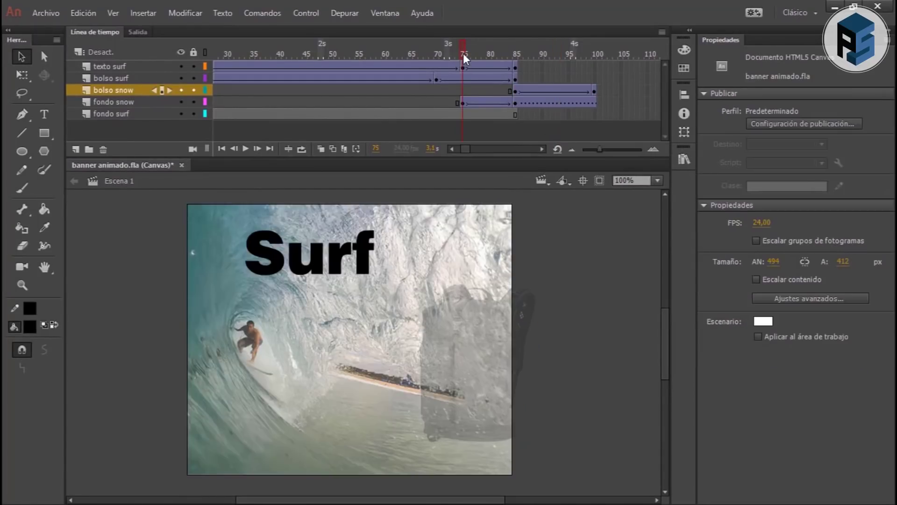
pyautogui.click(247, 146)
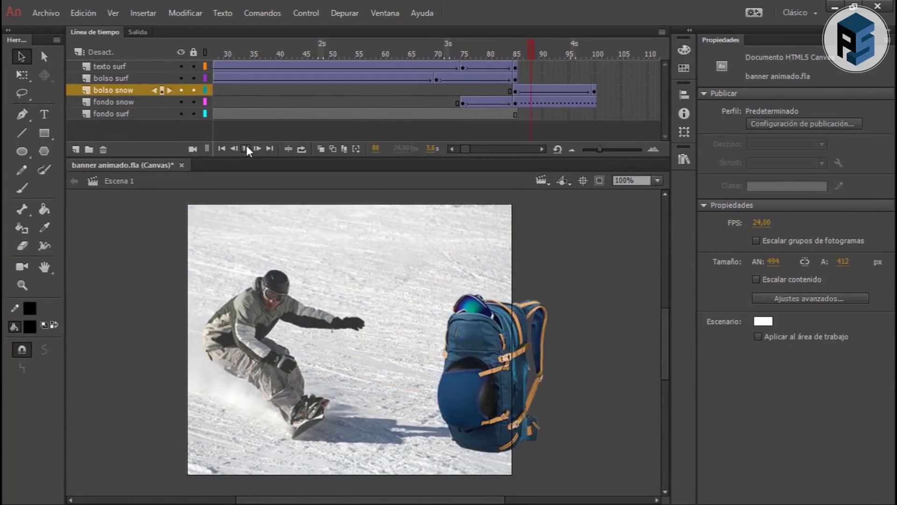
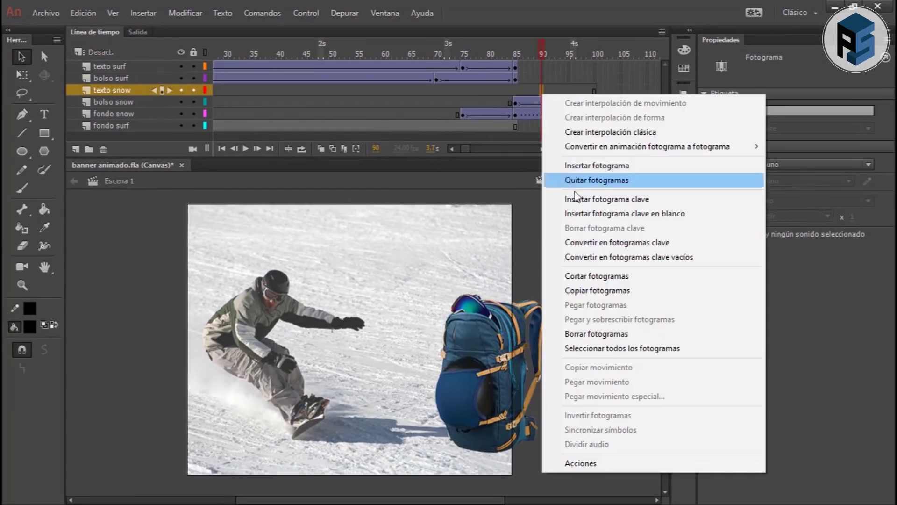
# - Add a keyframe at frame 90 on texto snow and place a 'Snow' title near the stage top
pyautogui.click(574, 198)
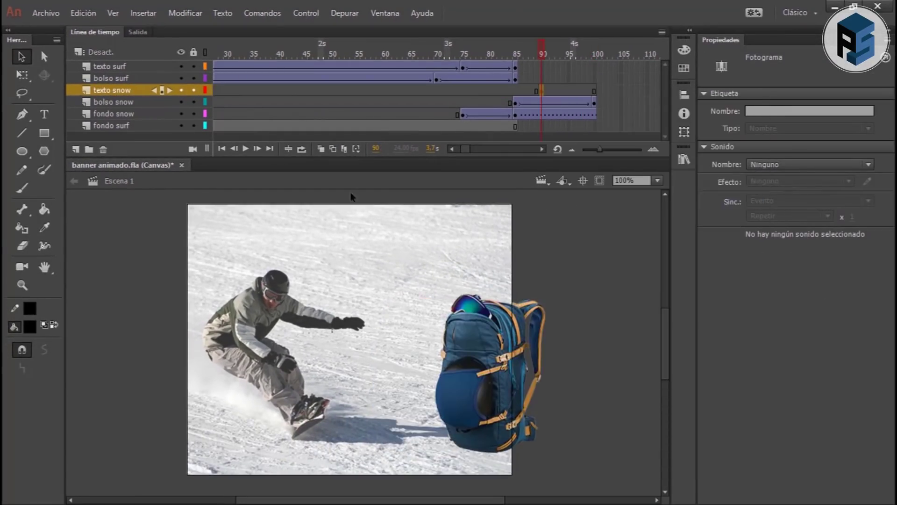
pyautogui.press('t')
pyautogui.click(299, 194)
pyautogui.write('Snowv')
pyautogui.moveTo(360, 219)
pyautogui.mouseDown()
pyautogui.moveTo(312, 228)
pyautogui.moveTo(382, 257)
pyautogui.mouseUp()
# - Add a keyframe at frame 100 on texto snow with a classic tween from frame 90
pyautogui.click(594, 90)
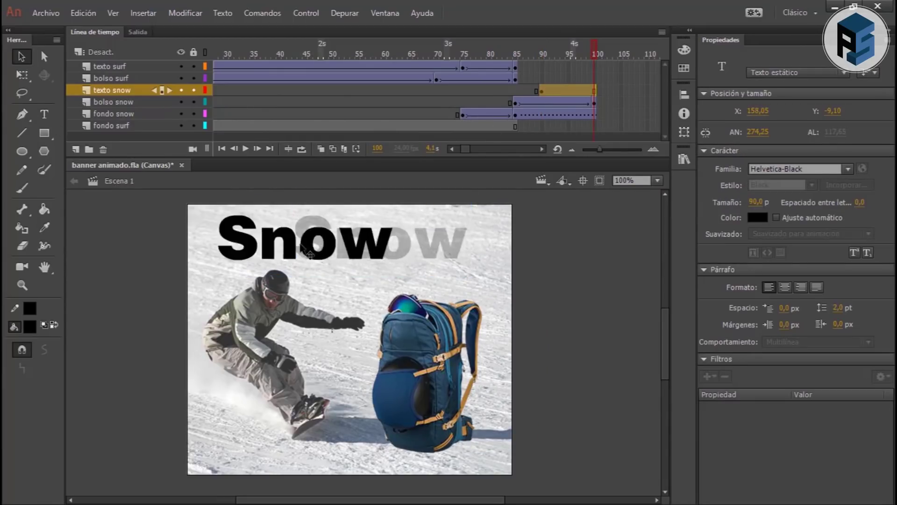
pyautogui.click(542, 91)
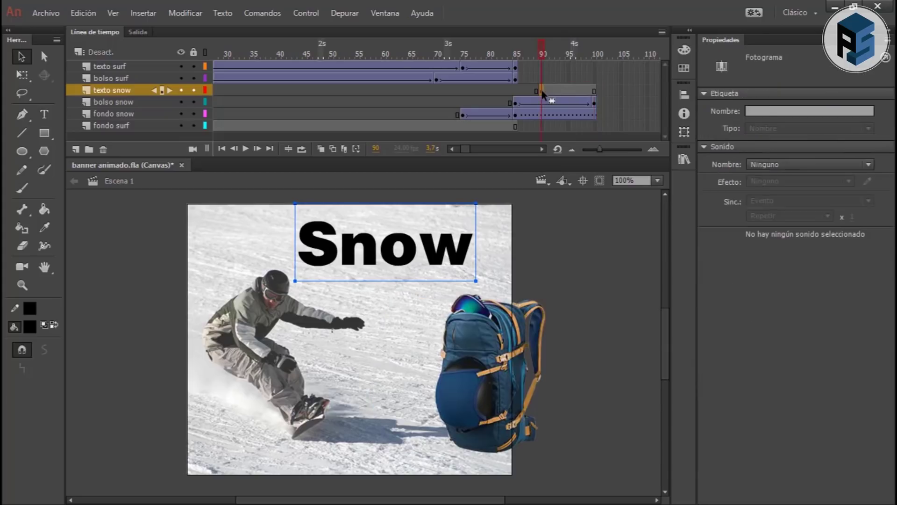
pyautogui.rightClick(542, 90)
pyautogui.click(576, 127)
pyautogui.rightClick(595, 93)
pyautogui.click(622, 194)
pyautogui.click(540, 90)
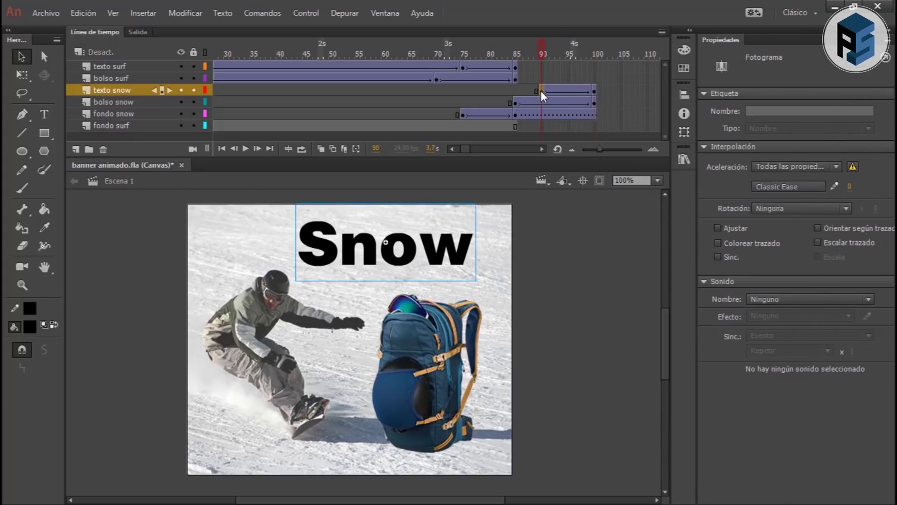
pyautogui.hotkey('shift', 'Up')
pyautogui.hotkey('shift', 'Up')
pyautogui.hotkey('shift', 'Up')
# - Set the Snow text to alpha 0 at frame 90 and give the tween a Cubic EaseIn
pyautogui.click(766, 206)
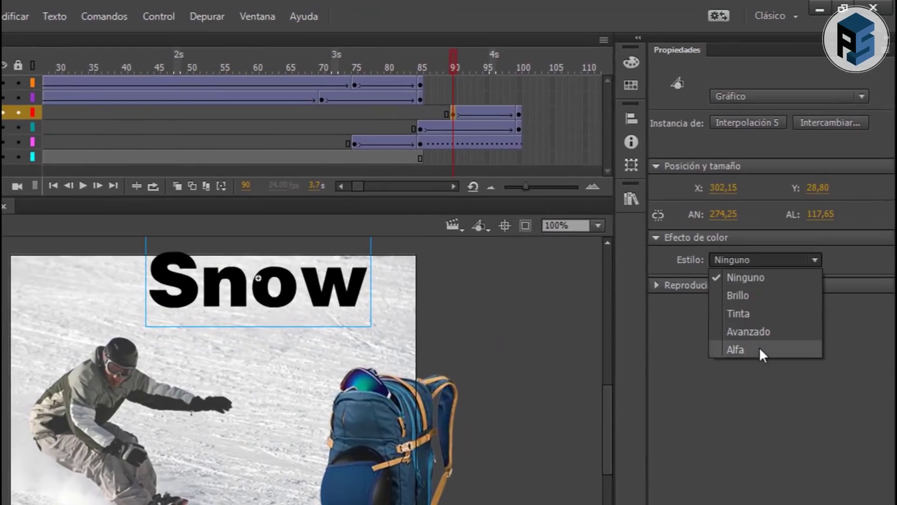
pyautogui.click(757, 276)
pyautogui.click(246, 148)
pyautogui.click(570, 91)
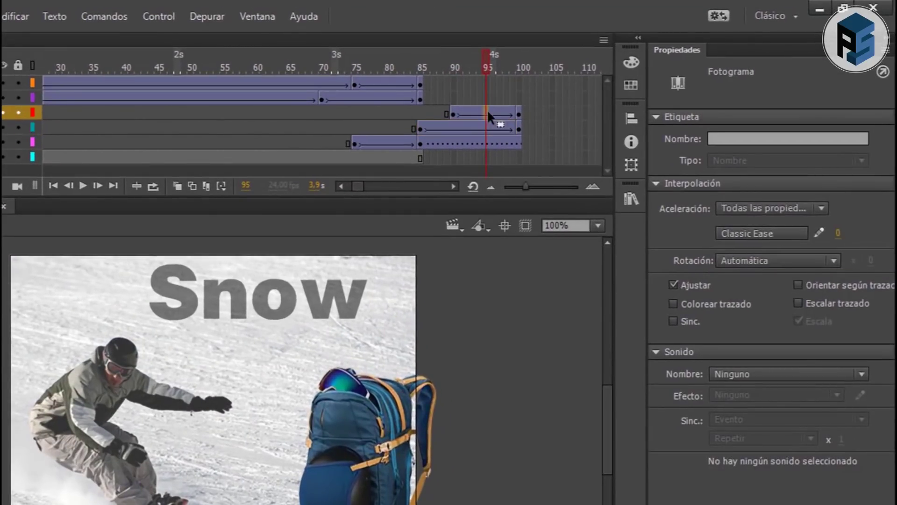
pyautogui.click(729, 233)
pyautogui.doubleClick(548, 274)
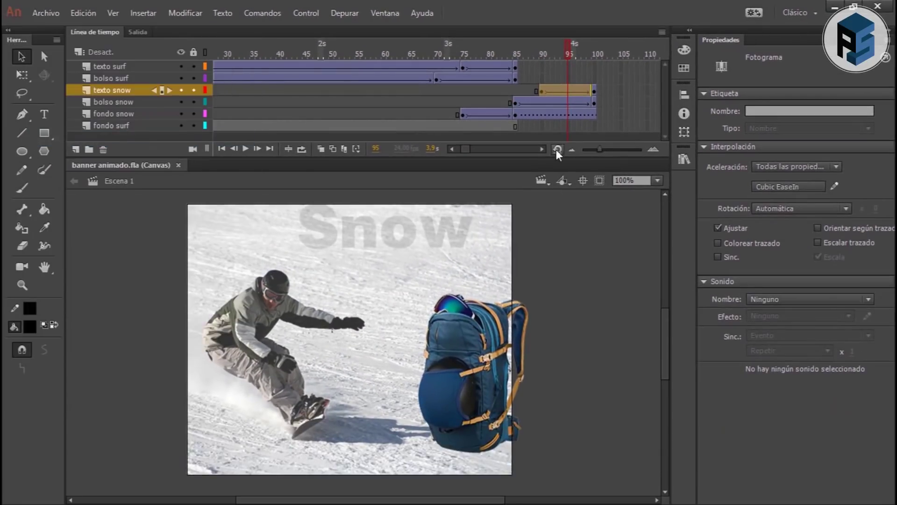
pyautogui.click(542, 149)
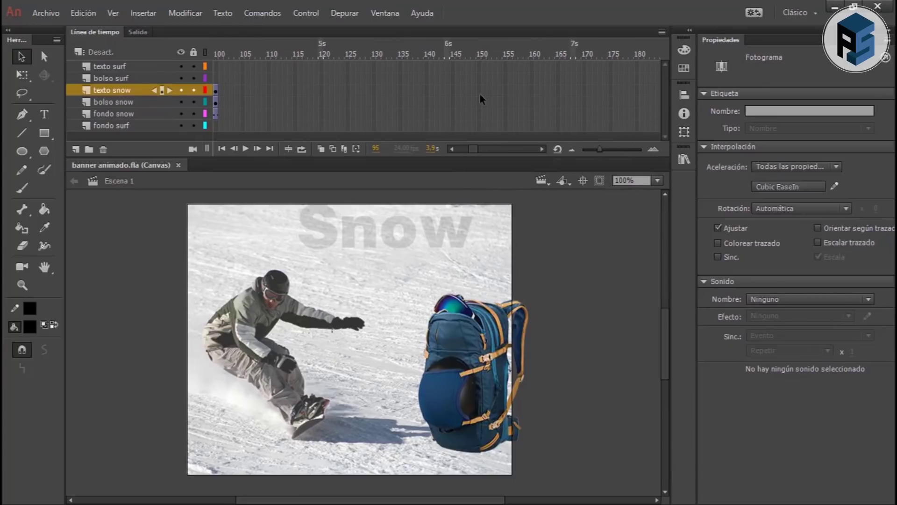
# - Add frame-150 keyframes on texto snow and bolso snow, extending fondo snow to 150
pyautogui.rightClick(480, 94)
pyautogui.click(531, 198)
pyautogui.rightClick(479, 101)
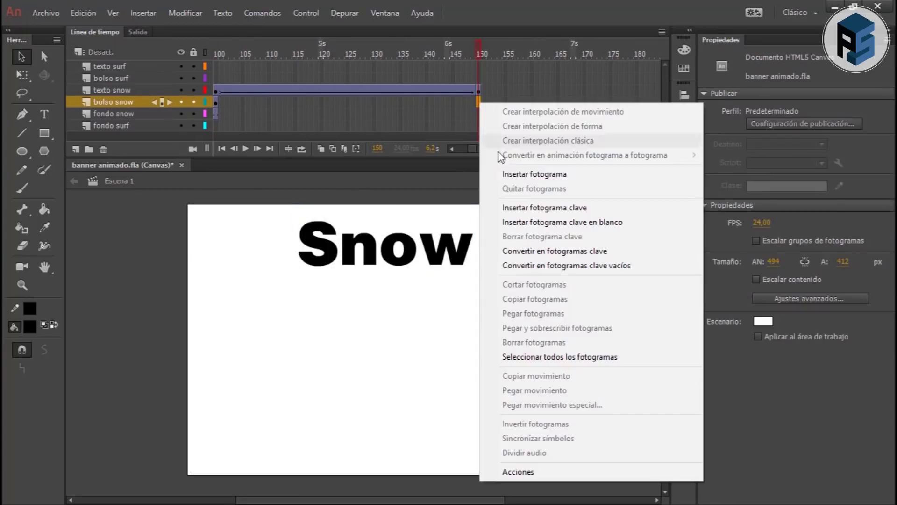
pyautogui.click(517, 202)
pyautogui.rightClick(478, 113)
pyautogui.click(512, 181)
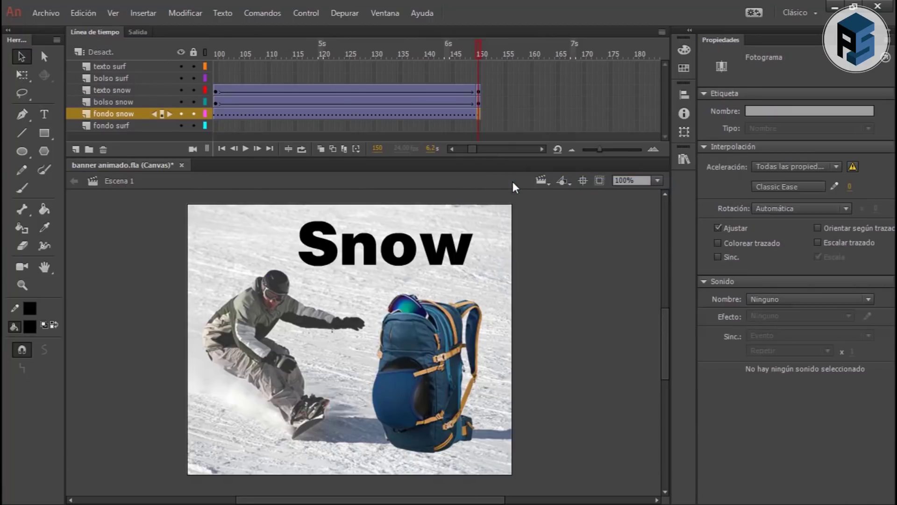
# - Add frame-165 keyframes on bolso snow and texto snow, extend fondo snow, and tween them
pyautogui.rightClick(558, 102)
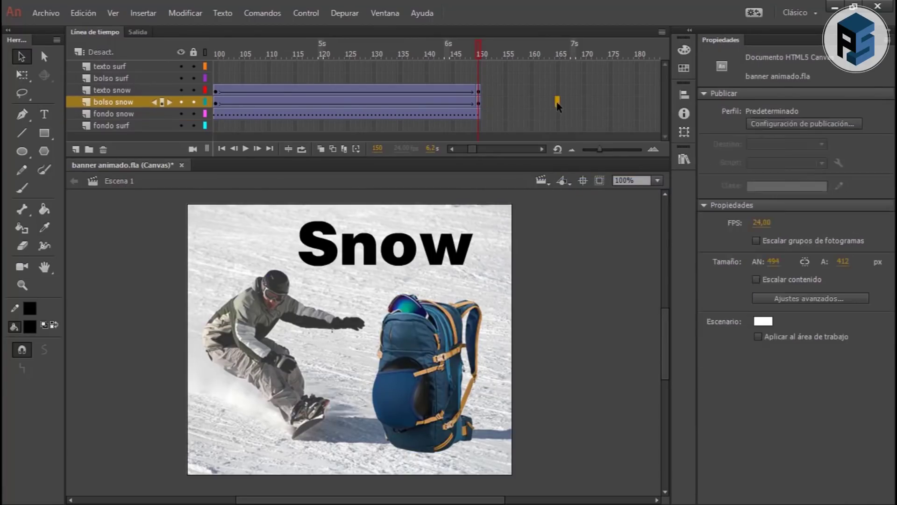
pyautogui.click(603, 204)
pyautogui.rightClick(558, 113)
pyautogui.click(608, 185)
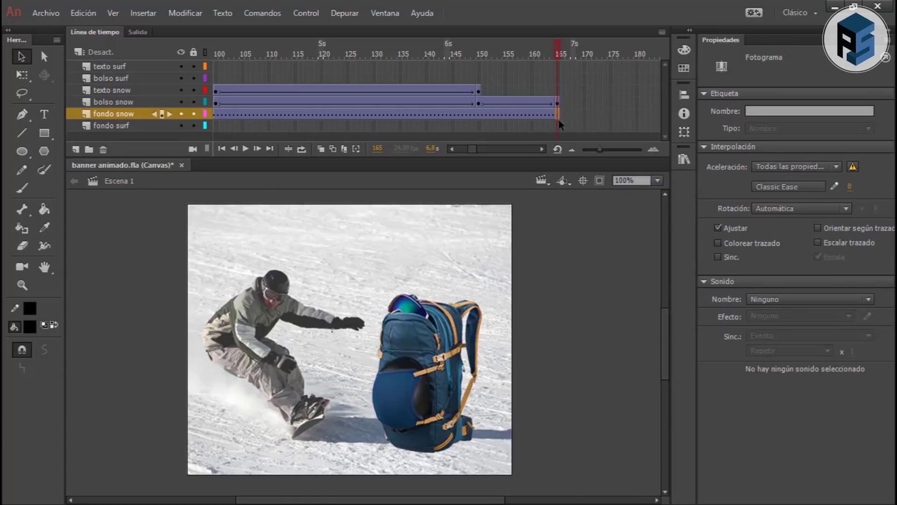
pyautogui.rightClick(558, 102)
pyautogui.click(479, 90)
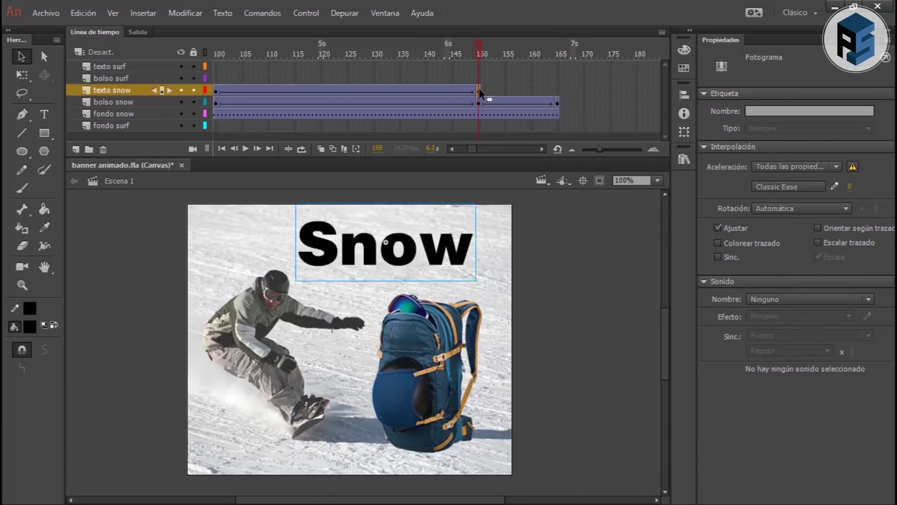
pyautogui.rightClick(557, 90)
pyautogui.click(622, 166)
# - At frame 165, move the backpack down and set backpack and Snow text to alpha 0
pyautogui.click(478, 103)
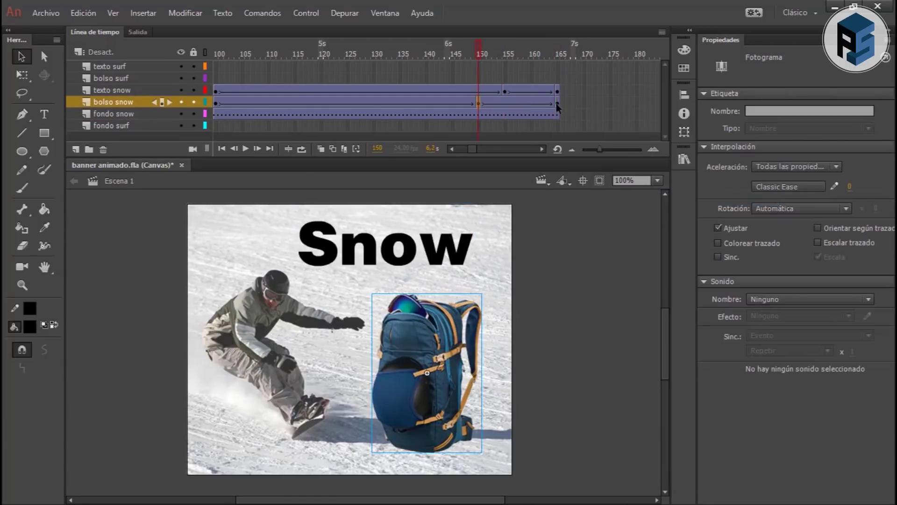
pyautogui.hotkey('shift', 'Down')
pyautogui.hotkey('shift', 'Down')
pyautogui.hotkey('shift', 'Down')
pyautogui.hotkey('shift', 'Down')
pyautogui.hotkey('shift', 'Down')
pyautogui.hotkey('shift', 'Down')
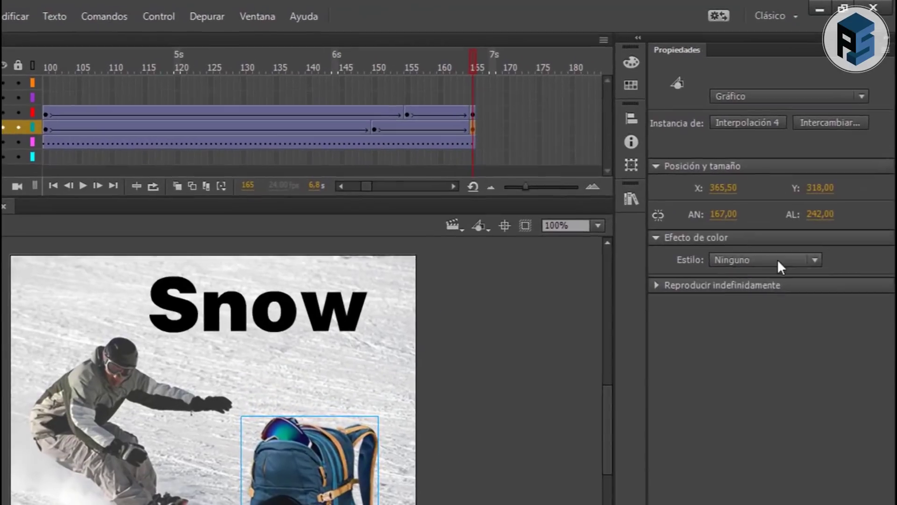
pyautogui.click(791, 207)
pyautogui.click(789, 259)
pyautogui.click(558, 90)
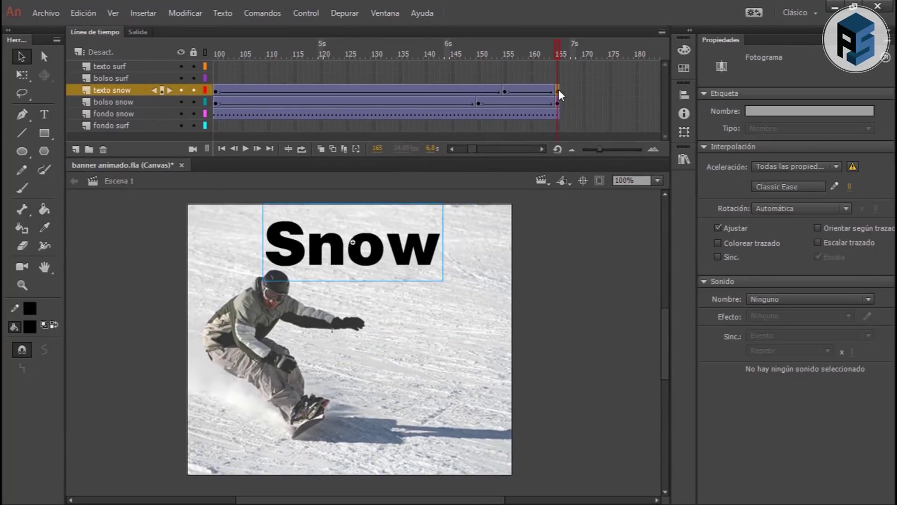
pyautogui.click(462, 240)
pyautogui.click(791, 207)
pyautogui.click(790, 259)
# - Apply an ease-out to the backpack fade-out tween and save the document
pyautogui.click(402, 55)
pyautogui.click(245, 148)
pyautogui.click(503, 101)
pyautogui.click(731, 231)
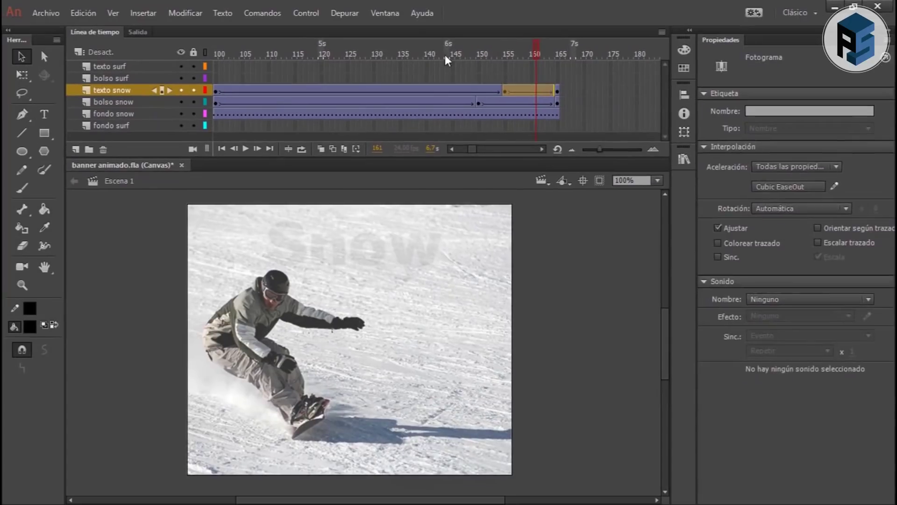
pyautogui.click(246, 150)
pyautogui.hotkey('ctrl', 's')
pyautogui.moveTo(518, 54); pyautogui.dragTo(507, 70)
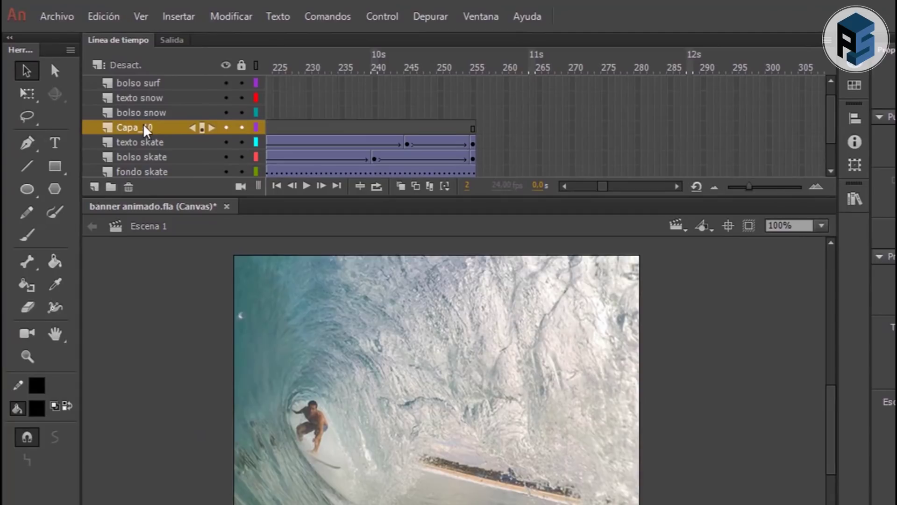
# - Rename the new layer 'fondo surf 02' and insert a keyframe at frame 250
pyautogui.doubleClick(143, 126)
pyautogui.write('urf 02')
pyautogui.press('Return')
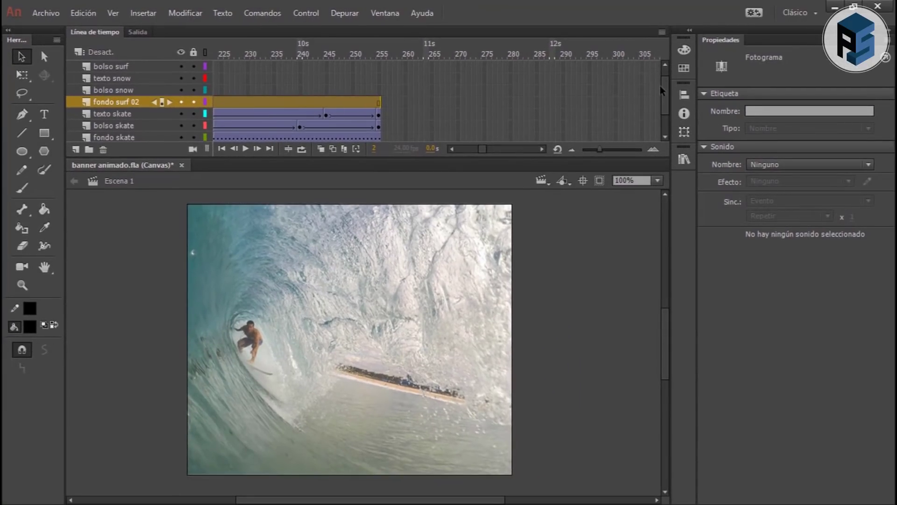
pyautogui.click(354, 102)
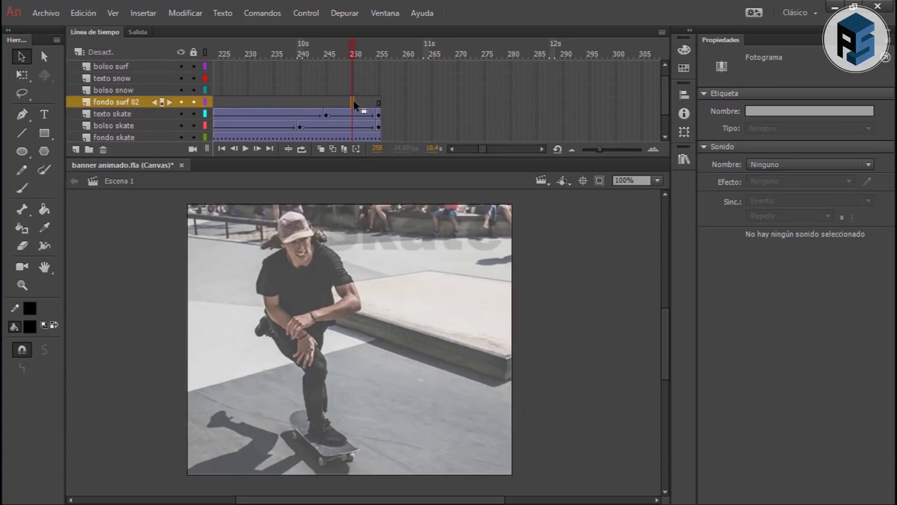
pyautogui.rightClick(354, 100)
pyautogui.click(399, 206)
# - Place fondo-surf.jpg from the Library on the stage, centred horizontally and vertically
pyautogui.click(55, 14)
pyautogui.click(381, 14)
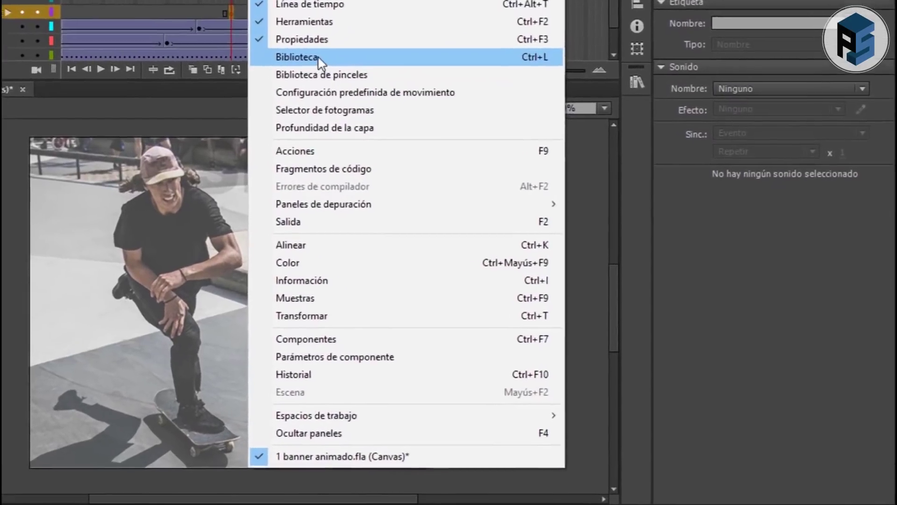
pyautogui.click(406, 138)
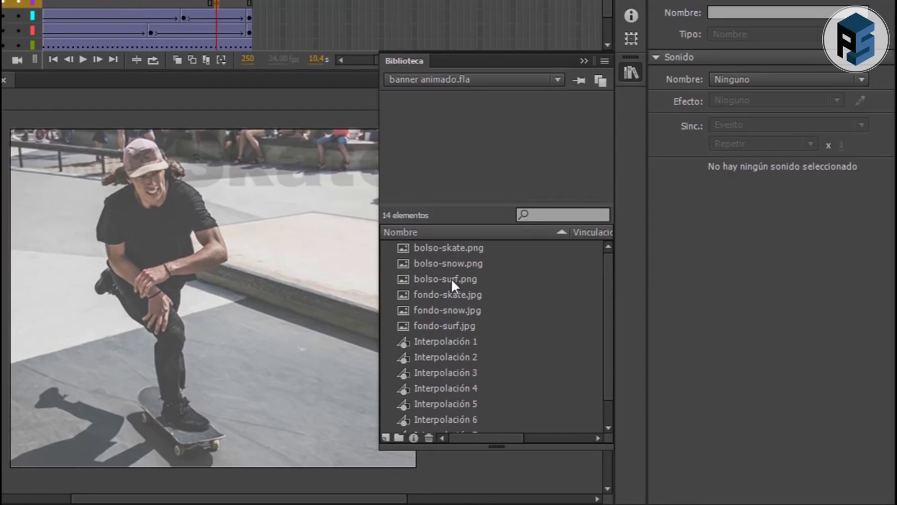
pyautogui.click(466, 326)
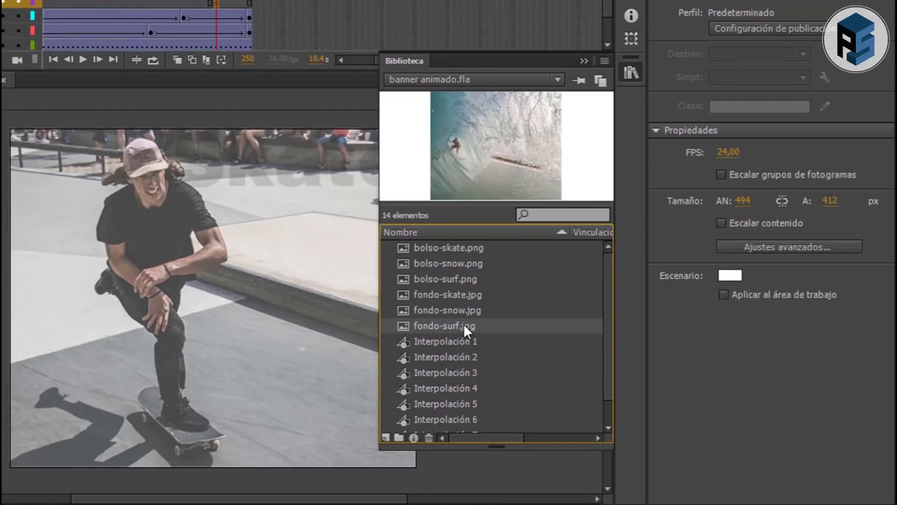
pyautogui.moveTo(465, 326); pyautogui.dragTo(299, 276)
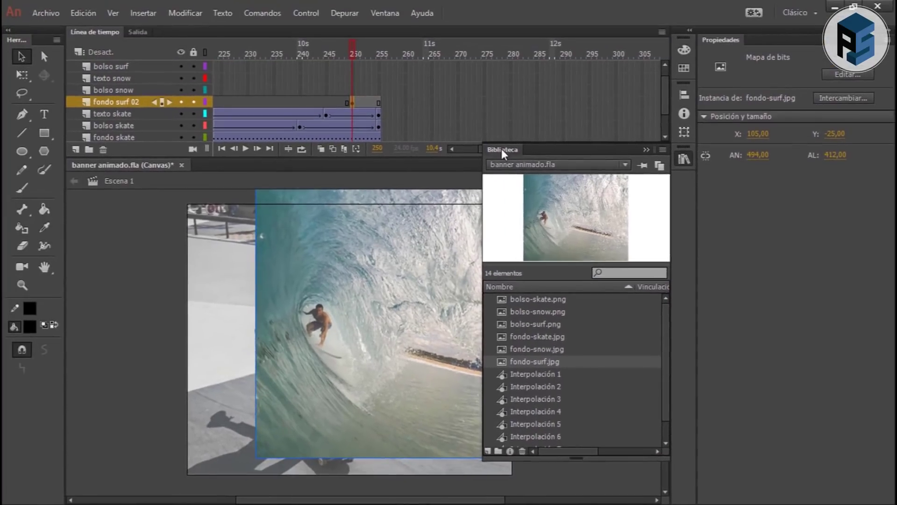
pyautogui.hotkey('ctrl', 'l')
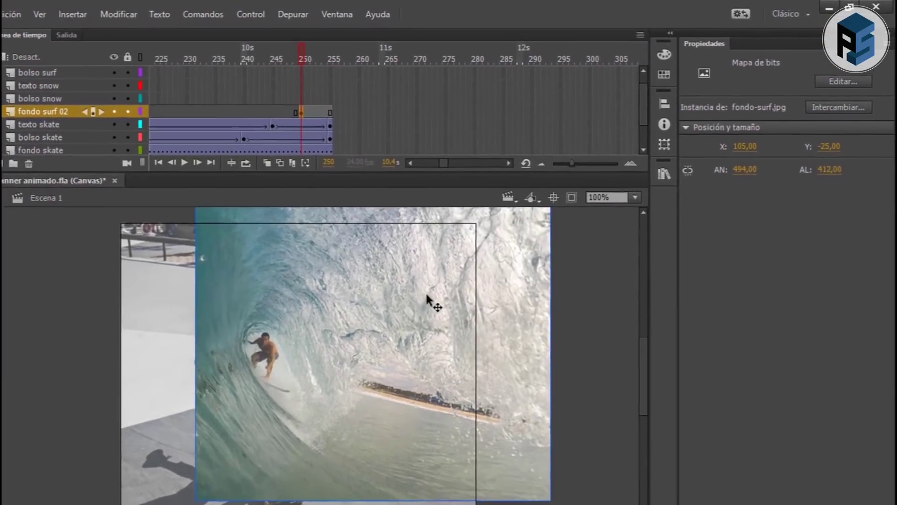
pyautogui.click(664, 103)
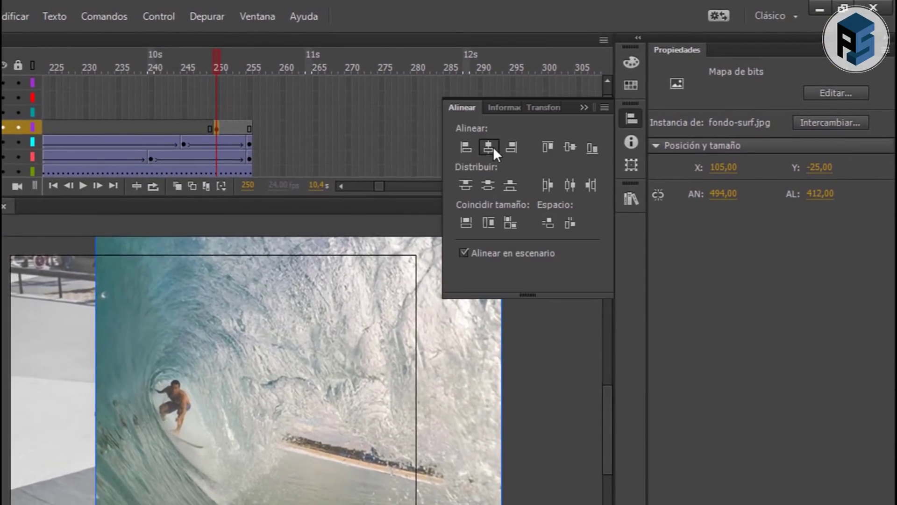
pyautogui.click(488, 148)
pyautogui.click(570, 148)
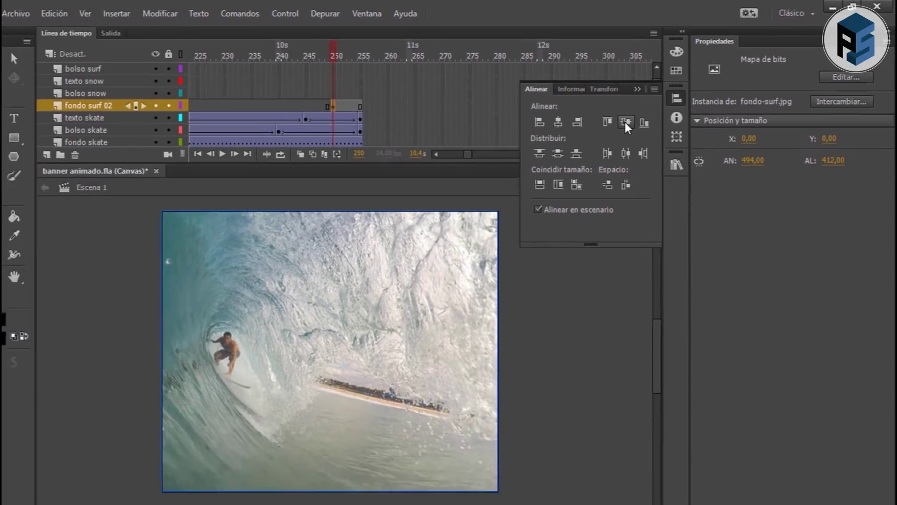
pyautogui.click(353, 103)
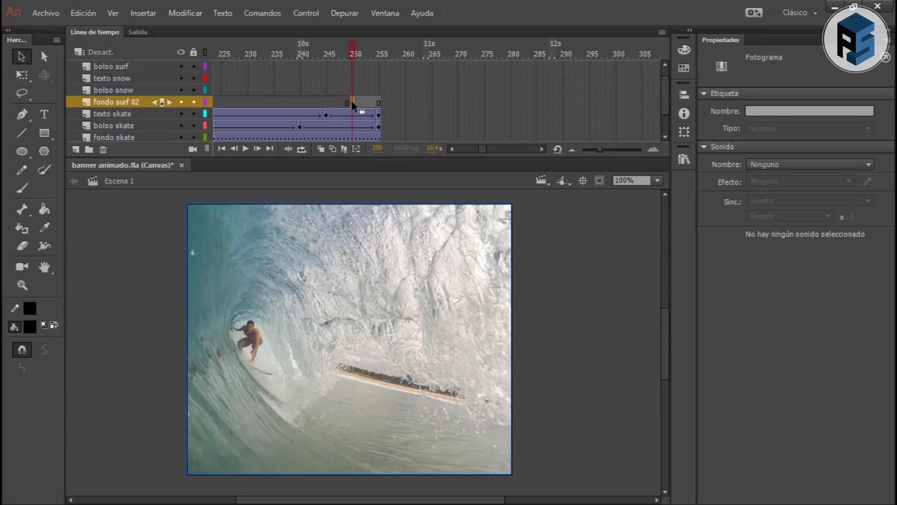
# - Tween fondo surf 02 to a new keyframe at 260 and extend fondo skate to frame 260
pyautogui.rightClick(354, 103)
pyautogui.click(414, 140)
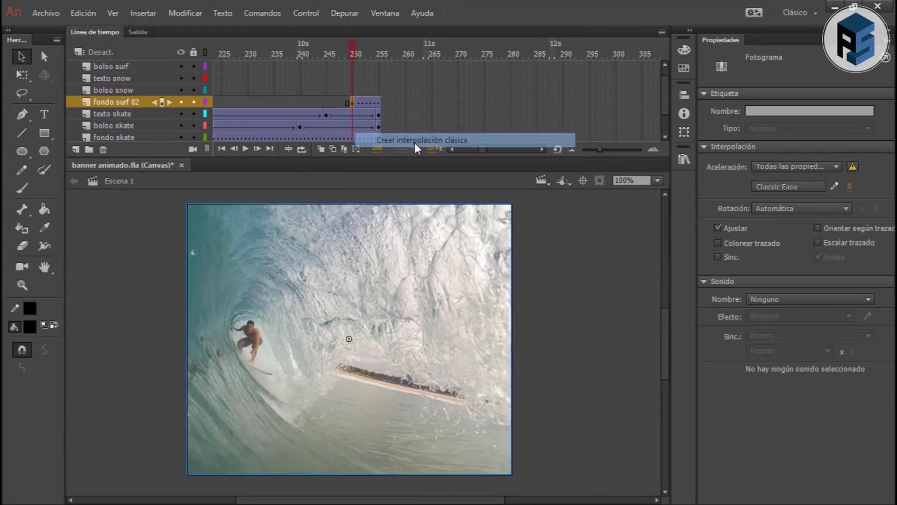
pyautogui.rightClick(405, 102)
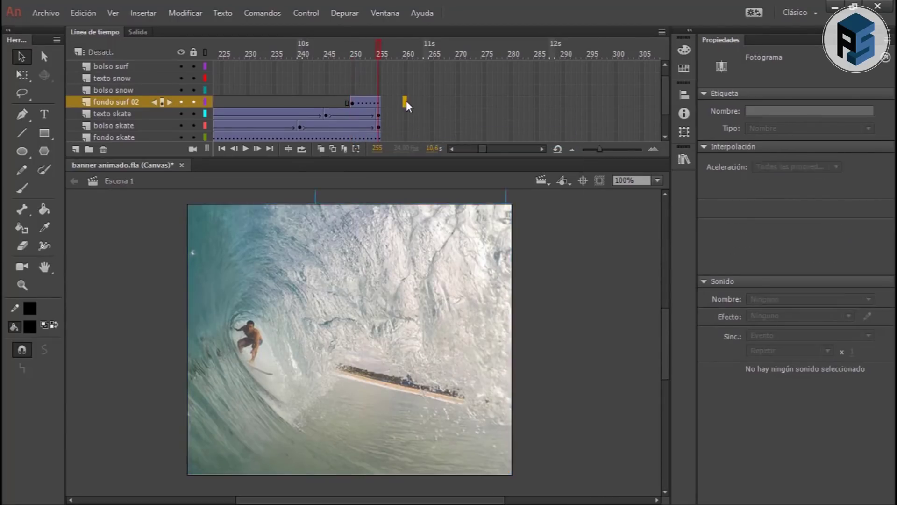
pyautogui.click(458, 206)
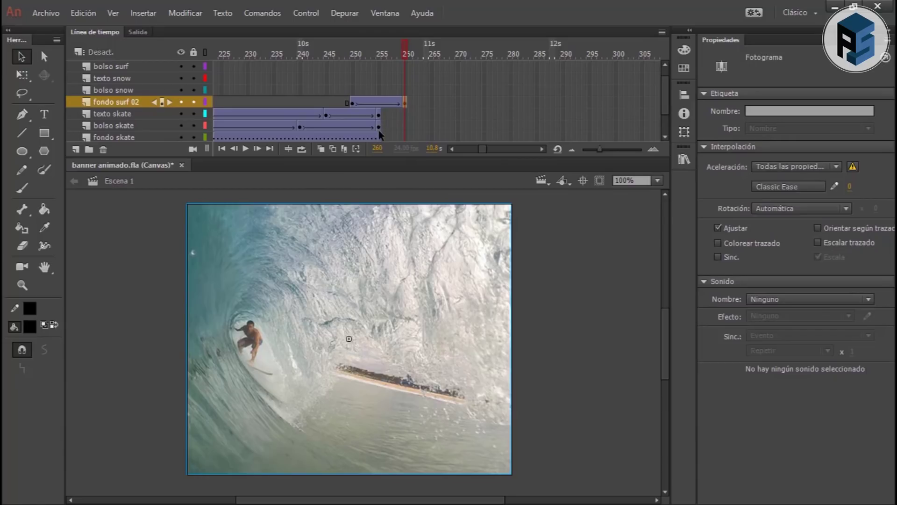
pyautogui.rightClick(405, 137)
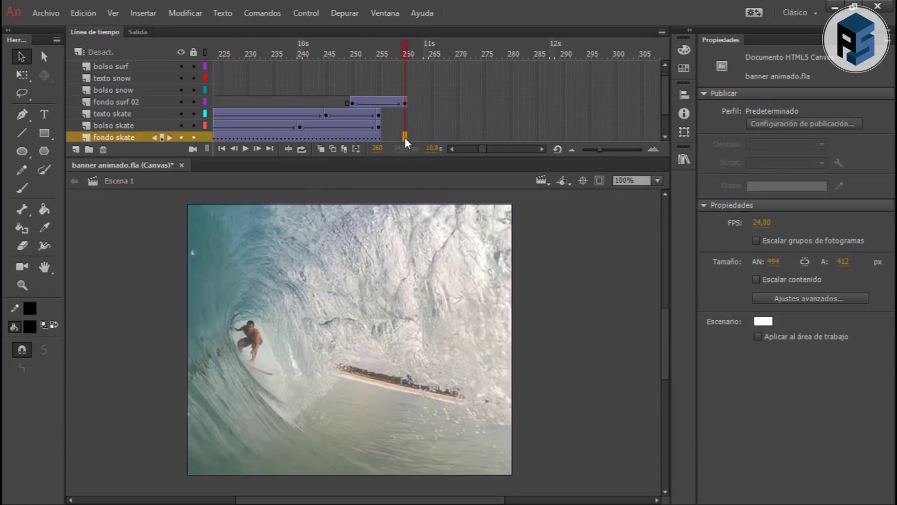
pyautogui.click(456, 198)
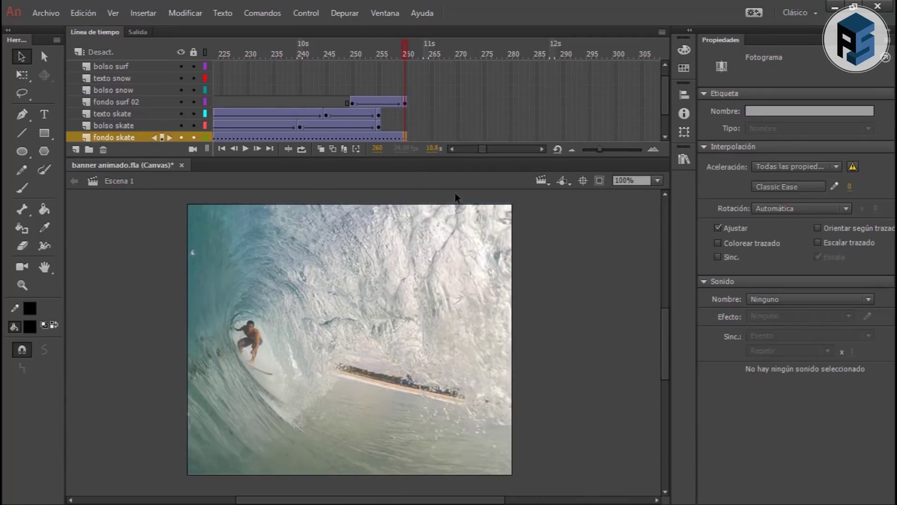
# - Set the surf background's alpha to 0% at frame 250 and preview the transition
pyautogui.click(351, 101)
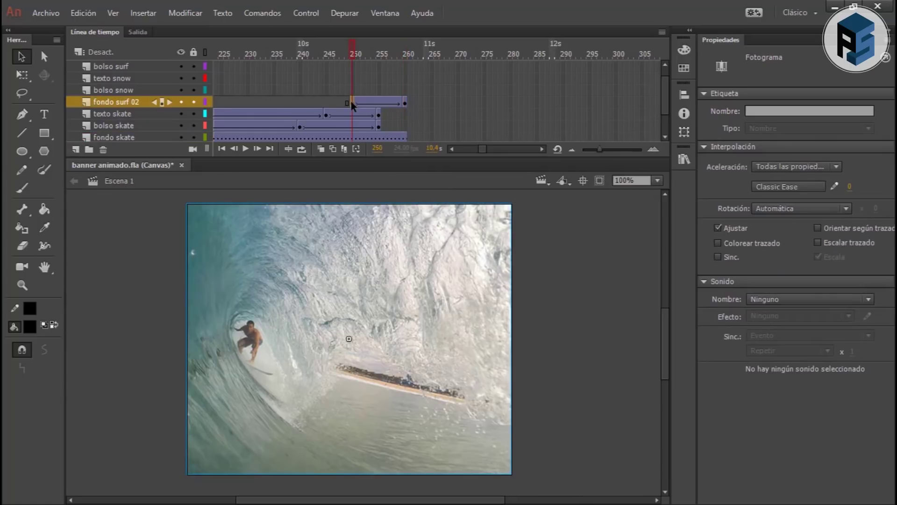
pyautogui.click(357, 264)
pyautogui.click(754, 207)
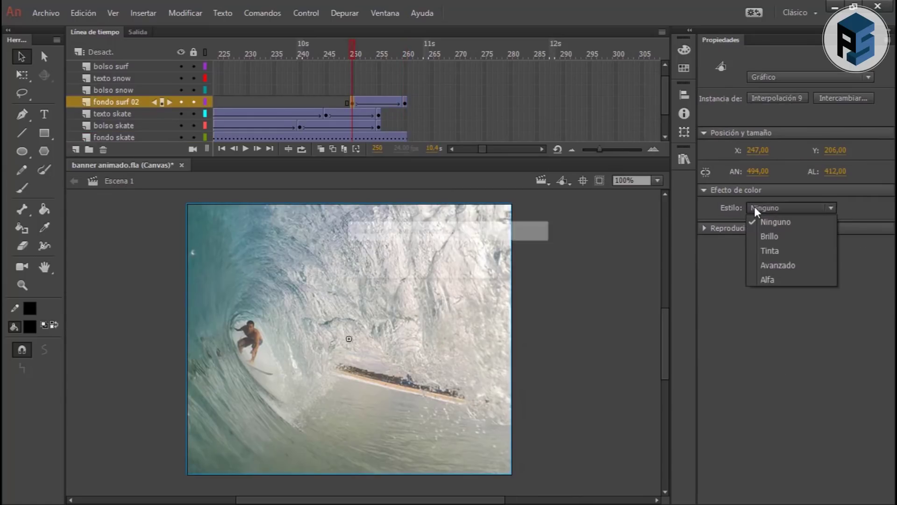
pyautogui.click(769, 278)
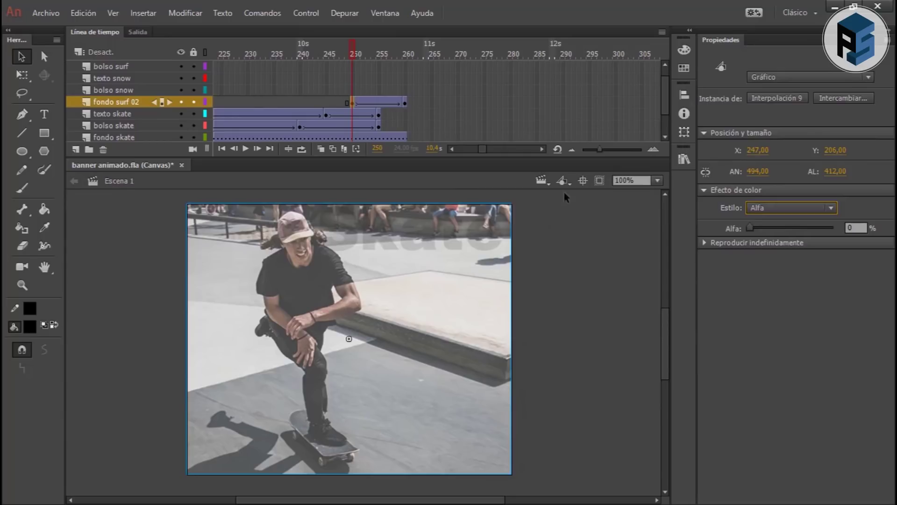
pyautogui.click(357, 67)
pyautogui.moveTo(346, 51); pyautogui.dragTo(318, 55)
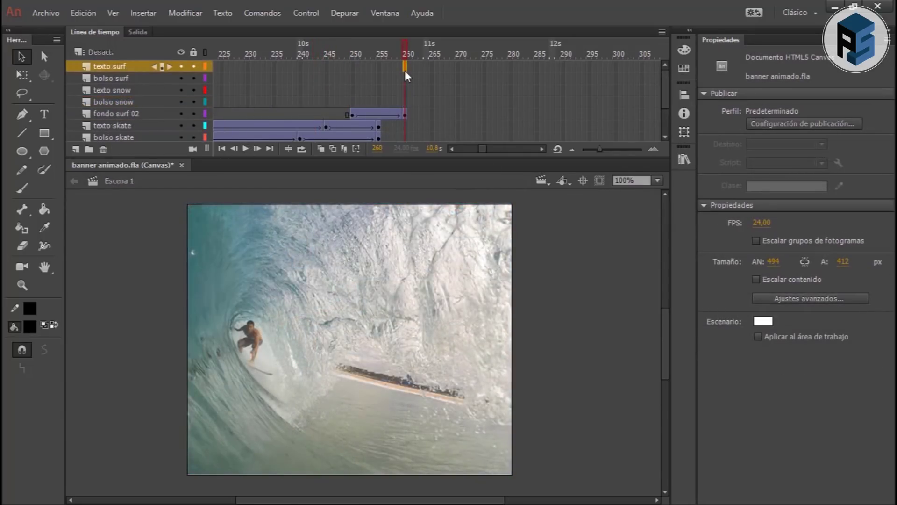
# - Add keyframes at 260 and 275 on texto surf and extend fondo surf 02 to 275
pyautogui.rightClick(404, 70)
pyautogui.click(443, 175)
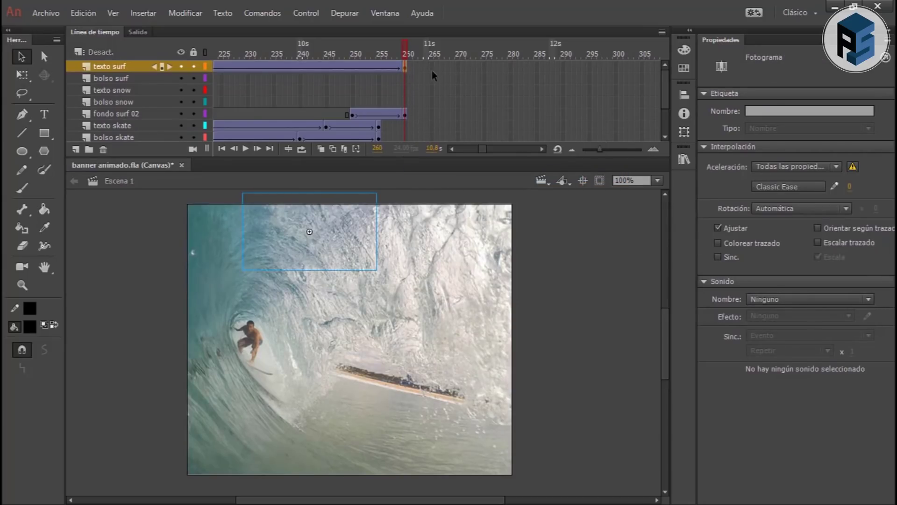
pyautogui.click(484, 67)
pyautogui.rightClick(484, 68)
pyautogui.click(530, 172)
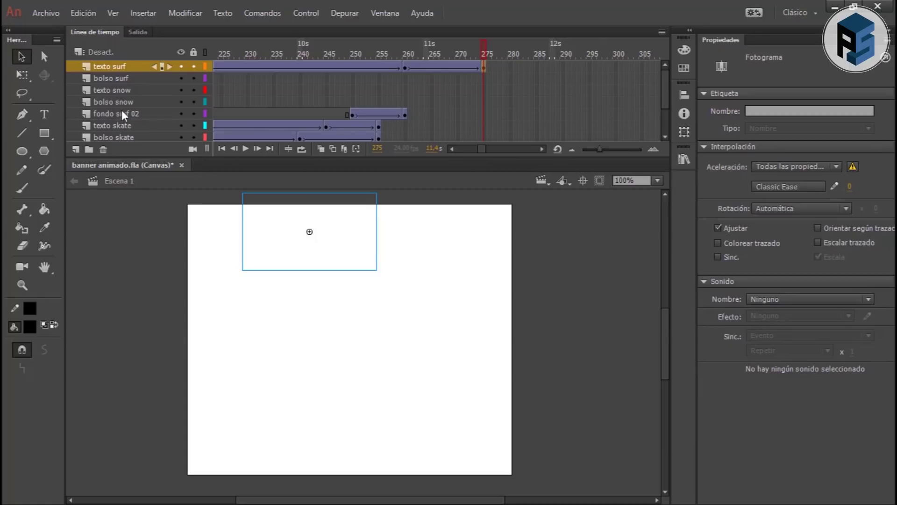
pyautogui.rightClick(485, 115)
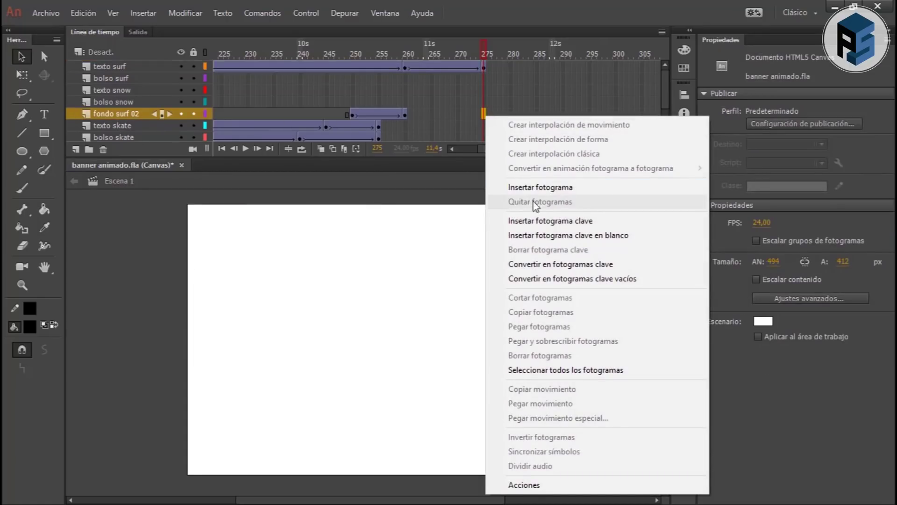
pyautogui.click(537, 187)
pyautogui.click(406, 67)
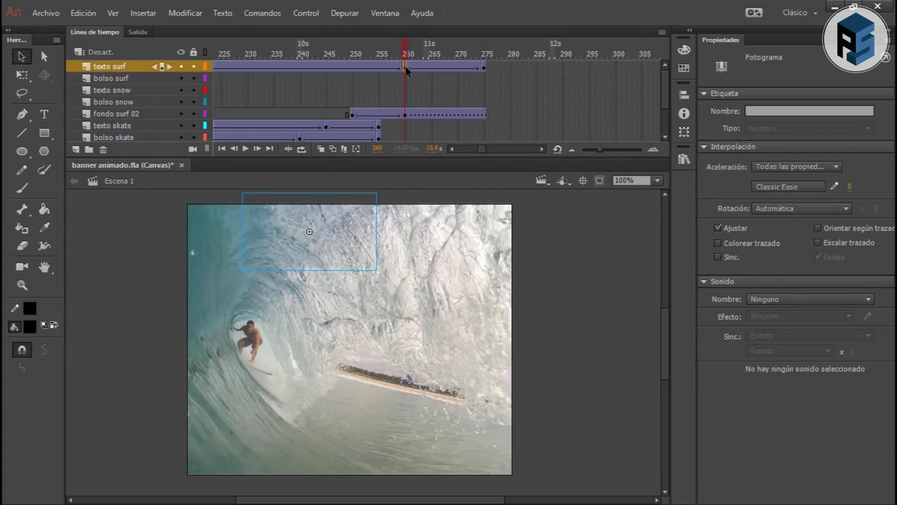
pyautogui.click(452, 147)
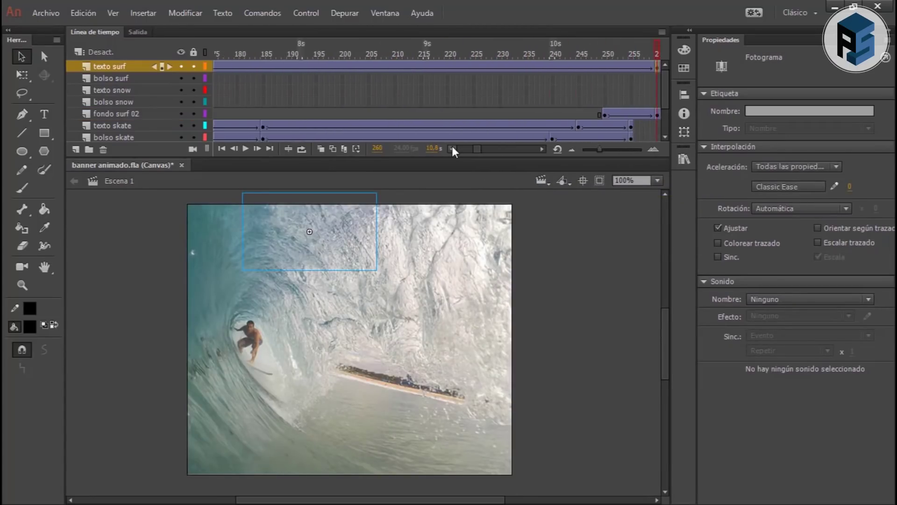
pyautogui.click(452, 148)
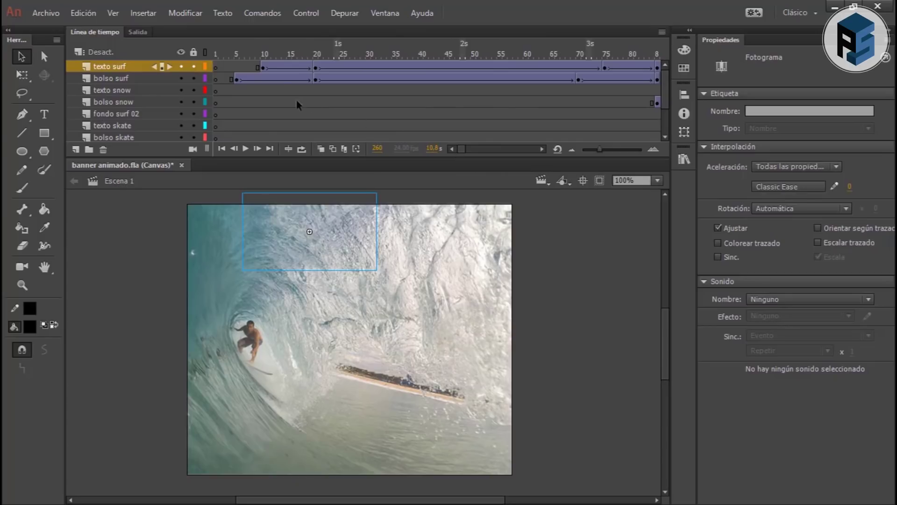
# - Copy texto surf's frame 10 and paste it over frame 260
pyautogui.rightClick(263, 66)
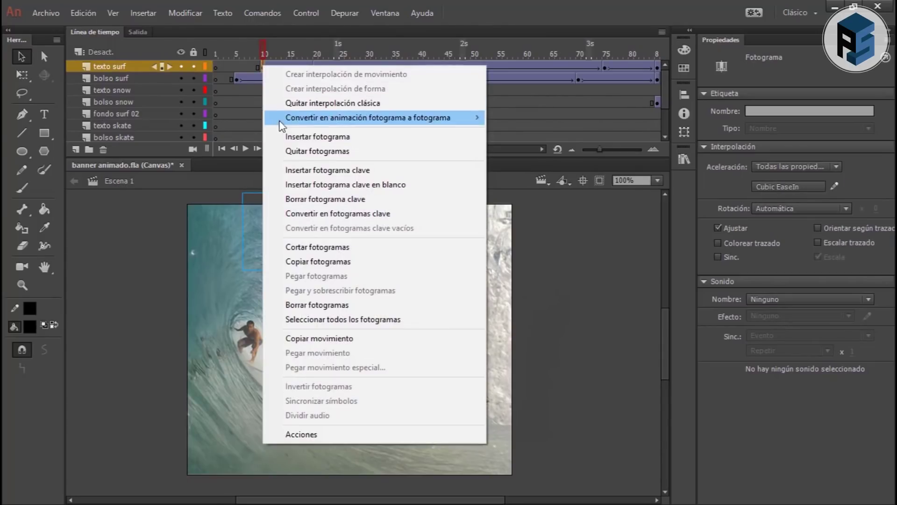
pyautogui.click(320, 261)
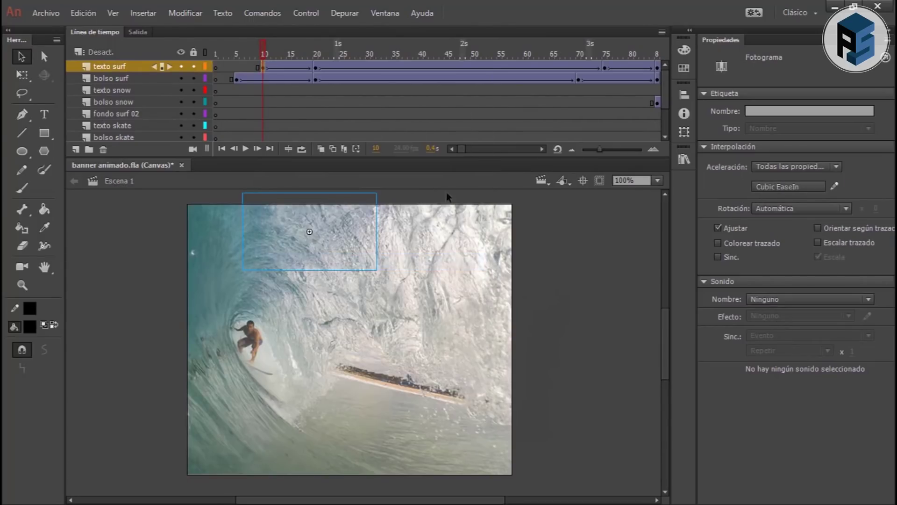
pyautogui.click(477, 149)
pyautogui.click(483, 152)
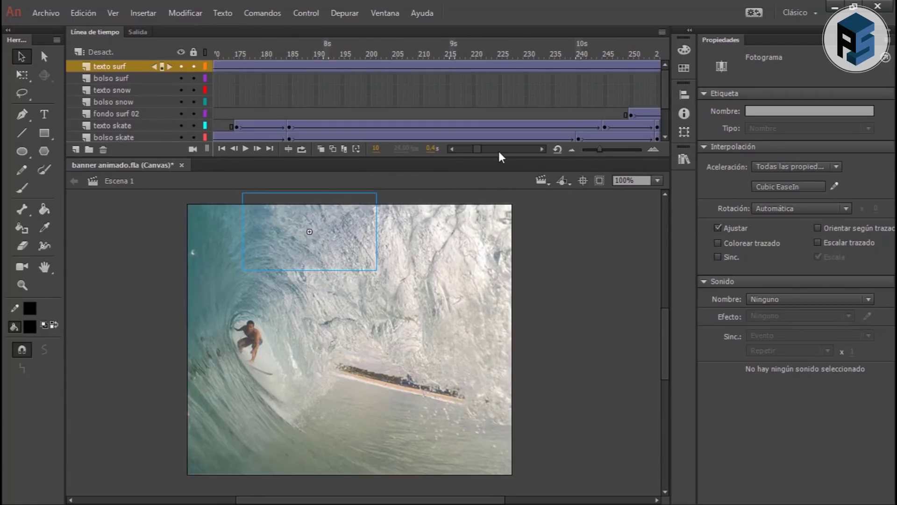
pyautogui.click(237, 69)
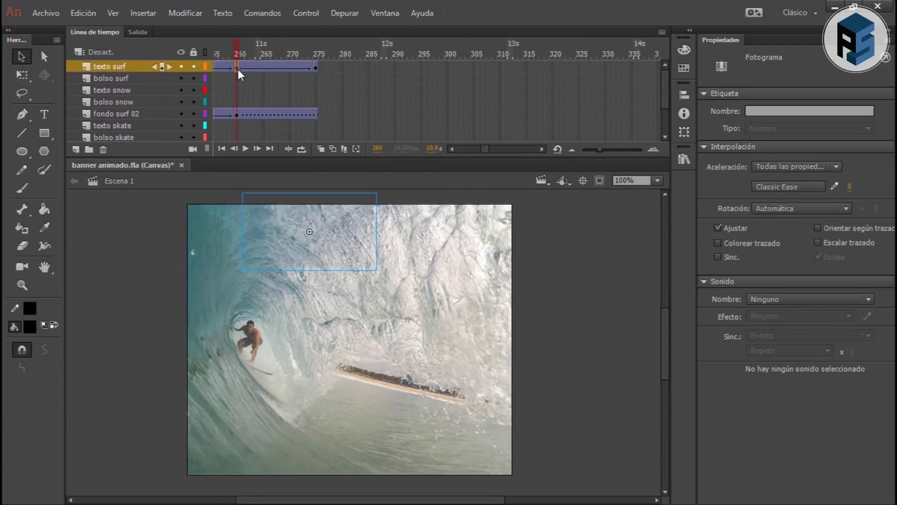
pyautogui.rightClick(237, 69)
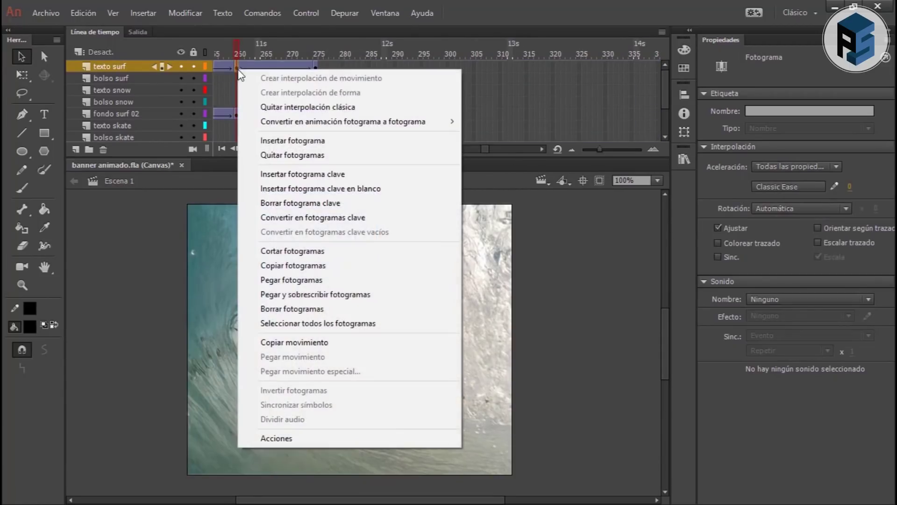
pyautogui.click(306, 294)
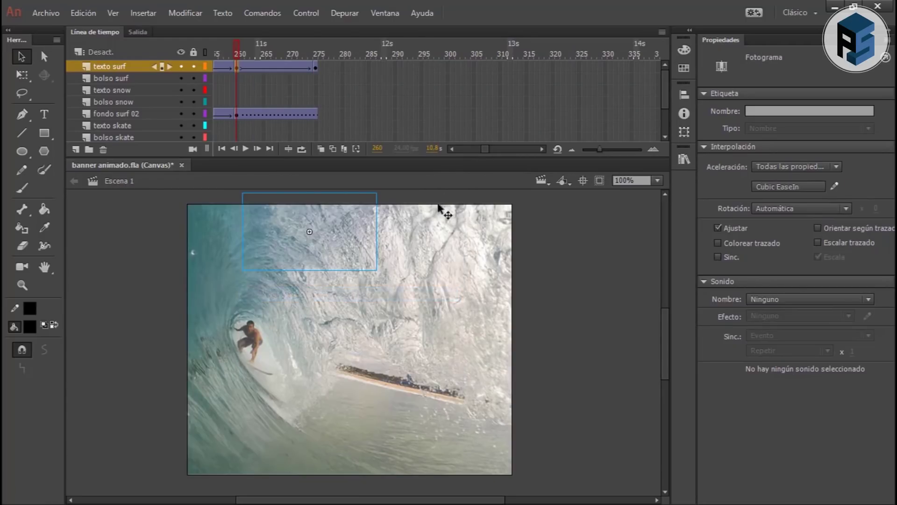
pyautogui.click(466, 149)
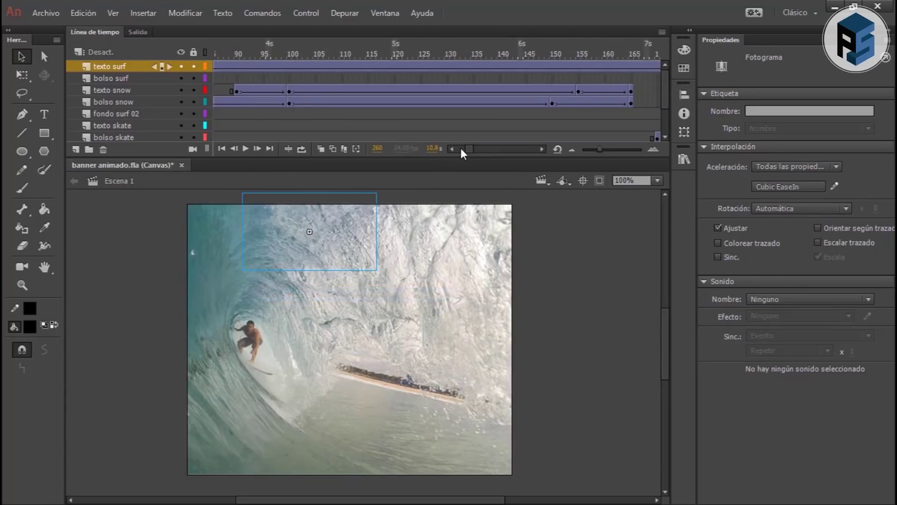
pyautogui.click(462, 150)
# - Copy texto surf's fully shown frame 20 and paste it over frame 275
pyautogui.click(315, 68)
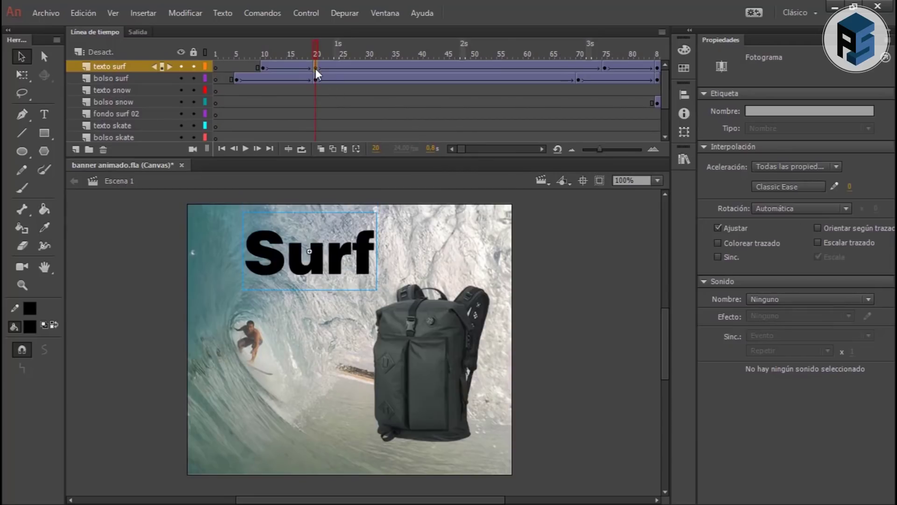
pyautogui.rightClick(316, 71)
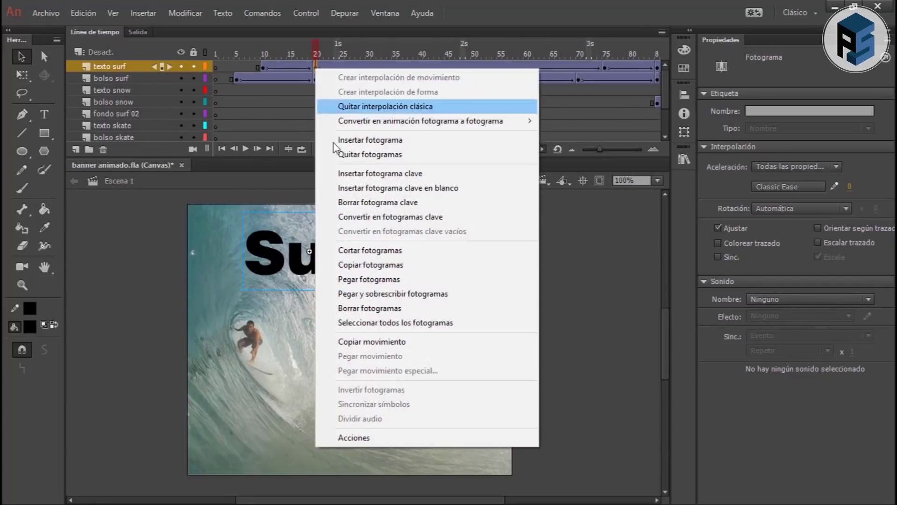
pyautogui.click(365, 265)
pyautogui.click(487, 150)
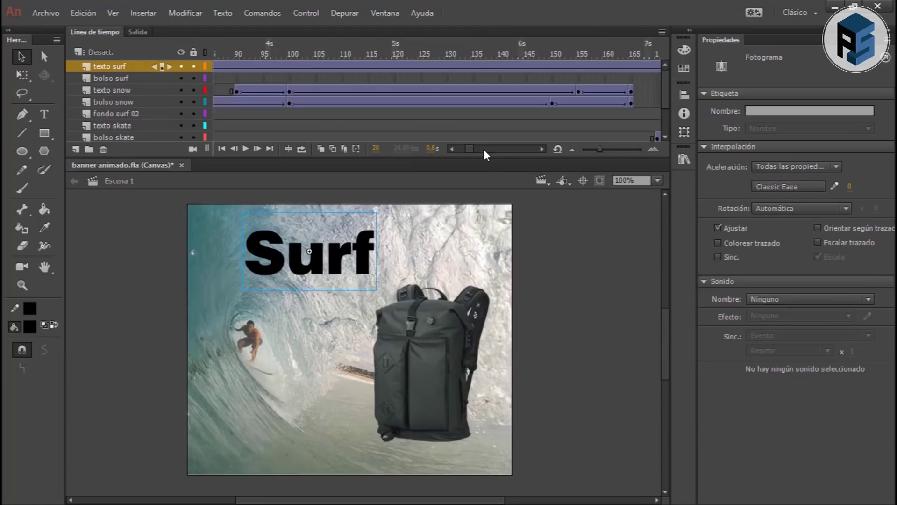
pyautogui.click(495, 150)
pyautogui.click(315, 68)
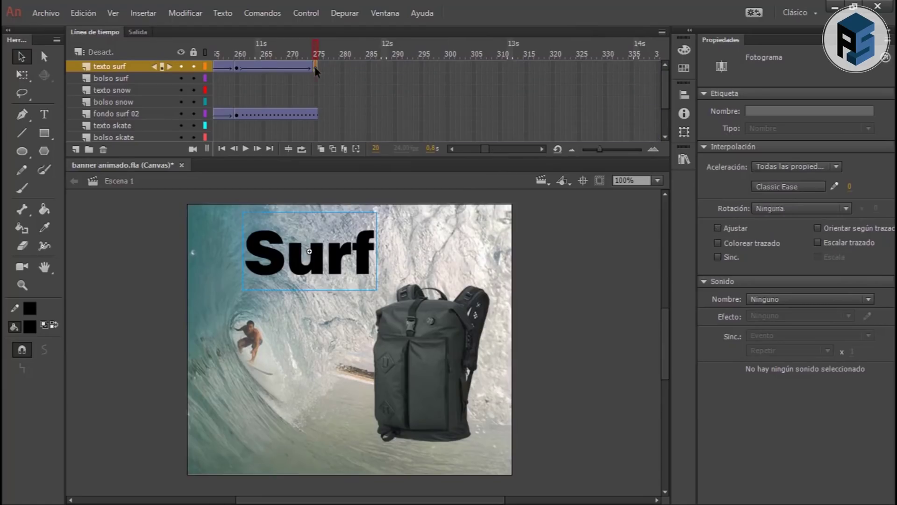
pyautogui.rightClick(316, 69)
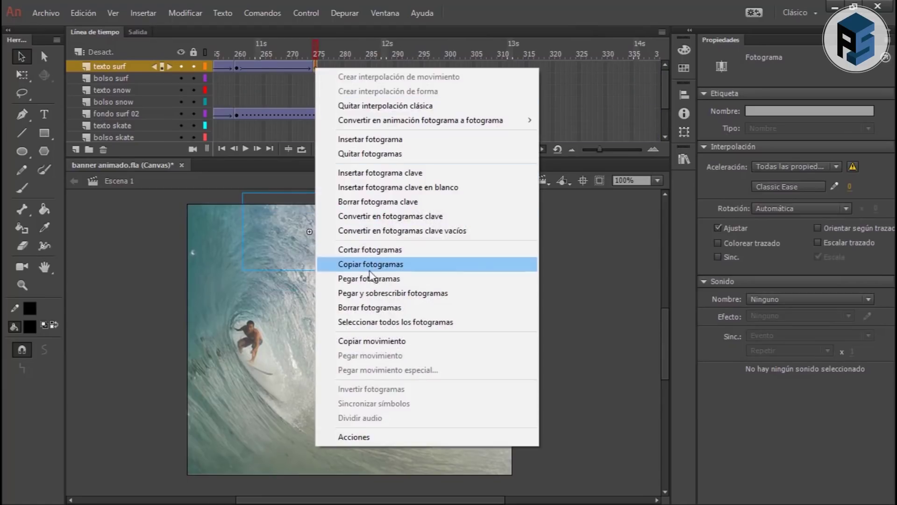
pyautogui.click(380, 293)
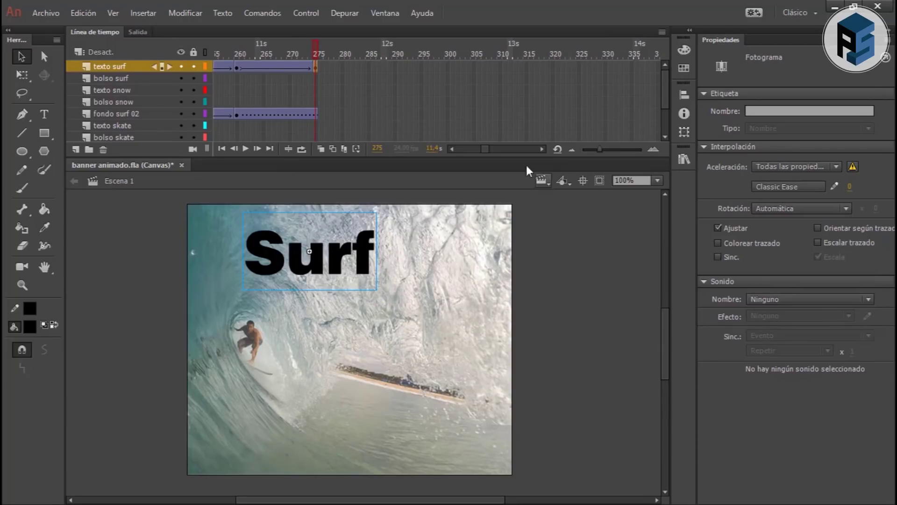
pyautogui.click(451, 148)
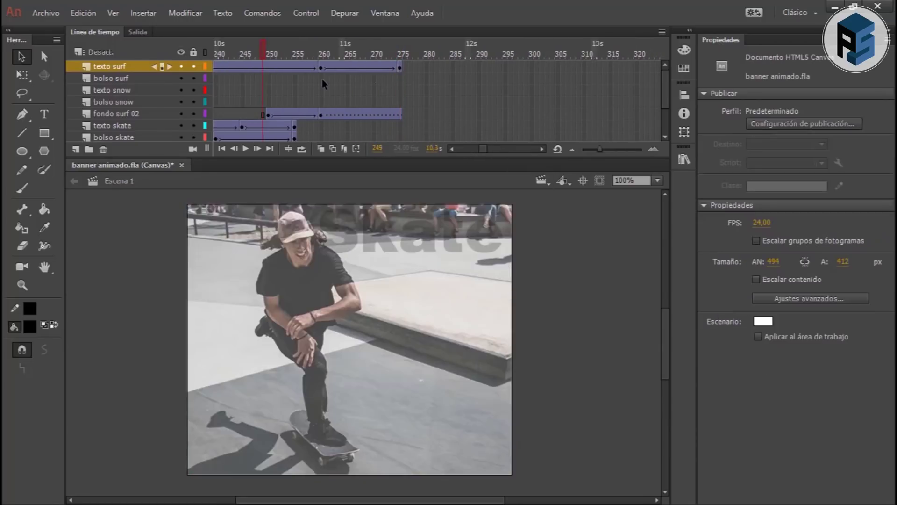
# - Move texto surf's middle keyframe to about 265 and add bolso surf keyframes at 260 and 275
pyautogui.click(321, 78)
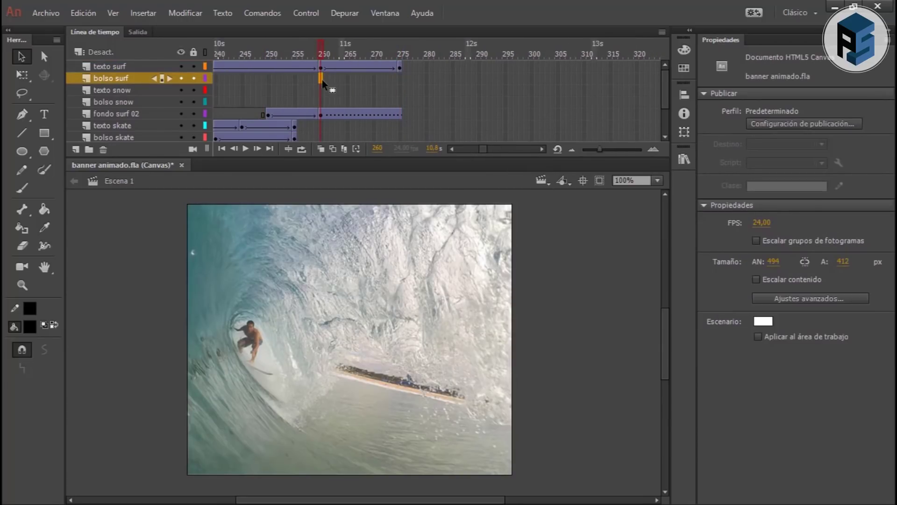
pyautogui.moveTo(320, 67); pyautogui.dragTo(350, 70)
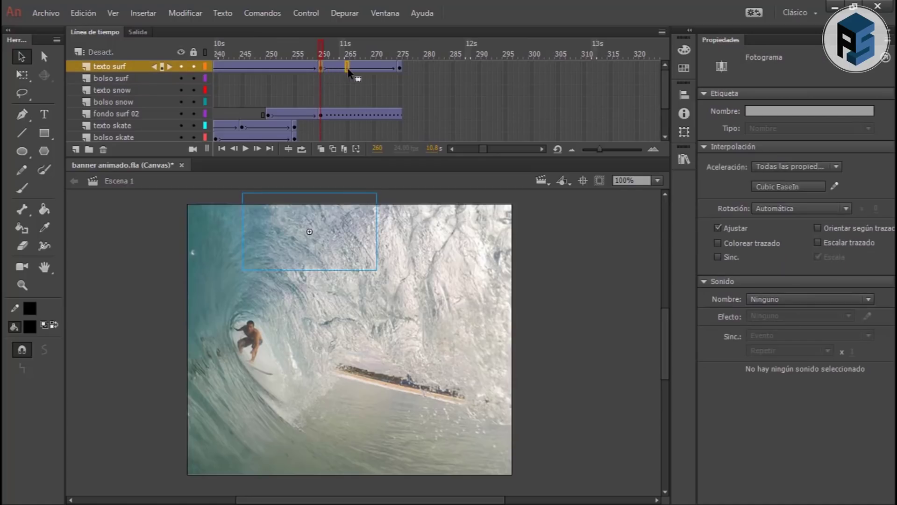
pyautogui.click(323, 80)
pyautogui.rightClick(322, 81)
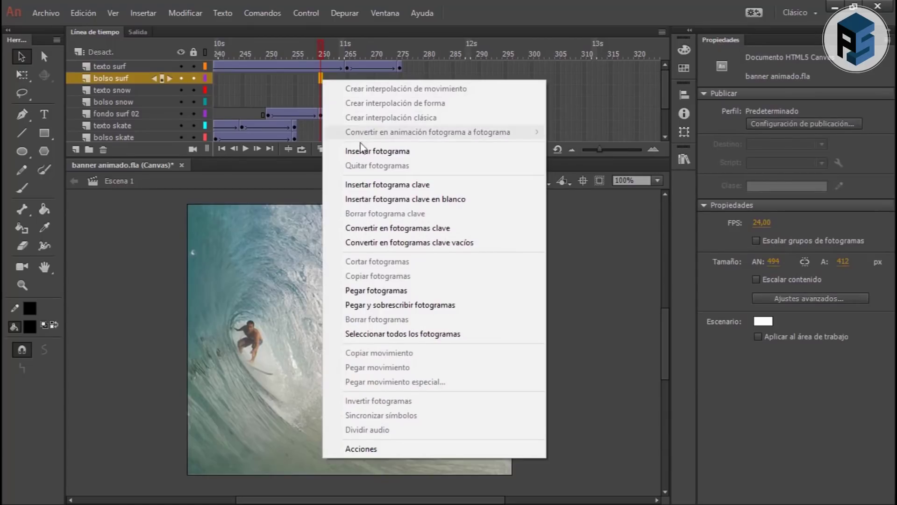
pyautogui.click(374, 185)
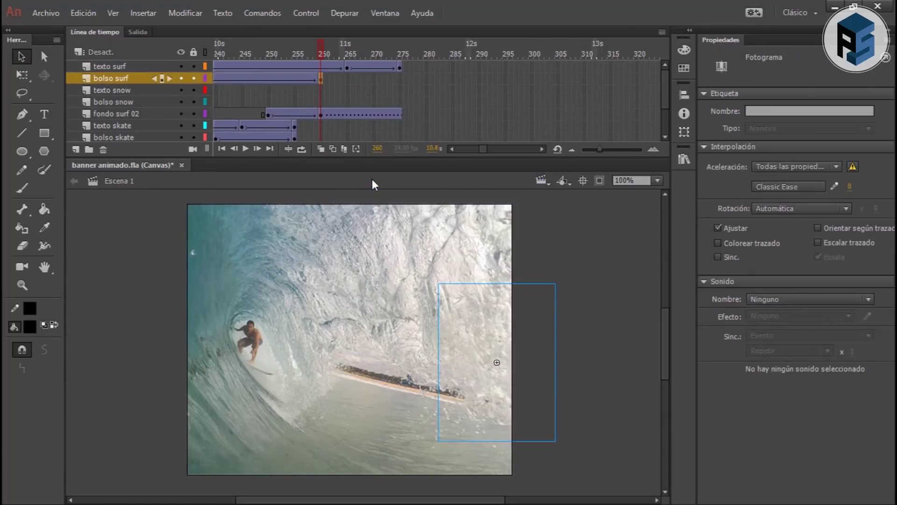
pyautogui.click(399, 79)
pyautogui.rightClick(400, 78)
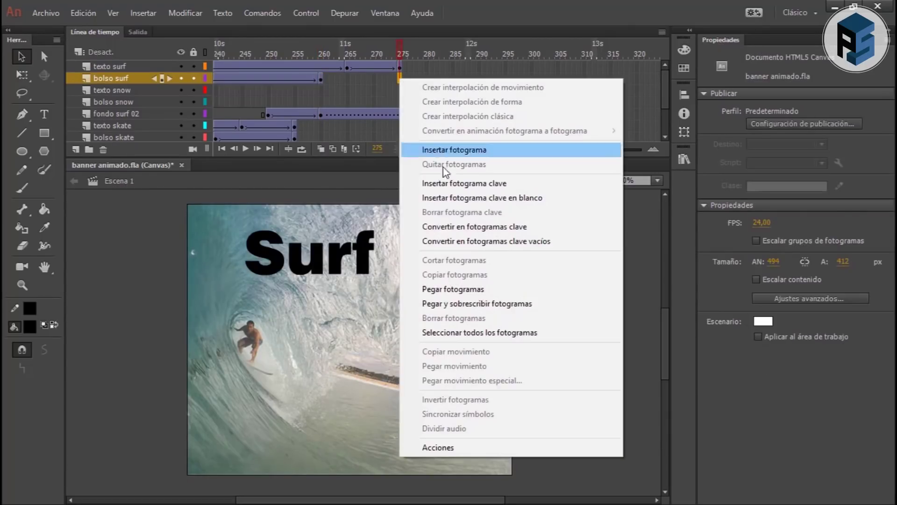
pyautogui.click(448, 183)
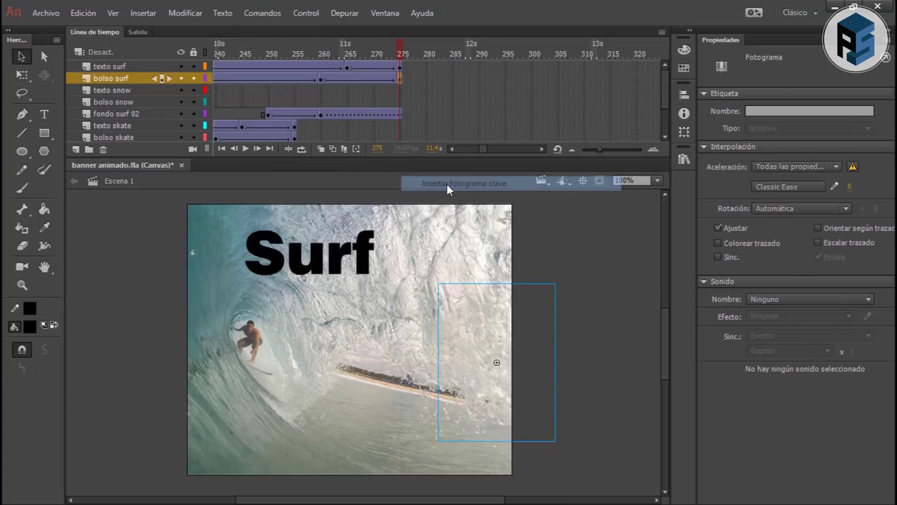
pyautogui.click(322, 81)
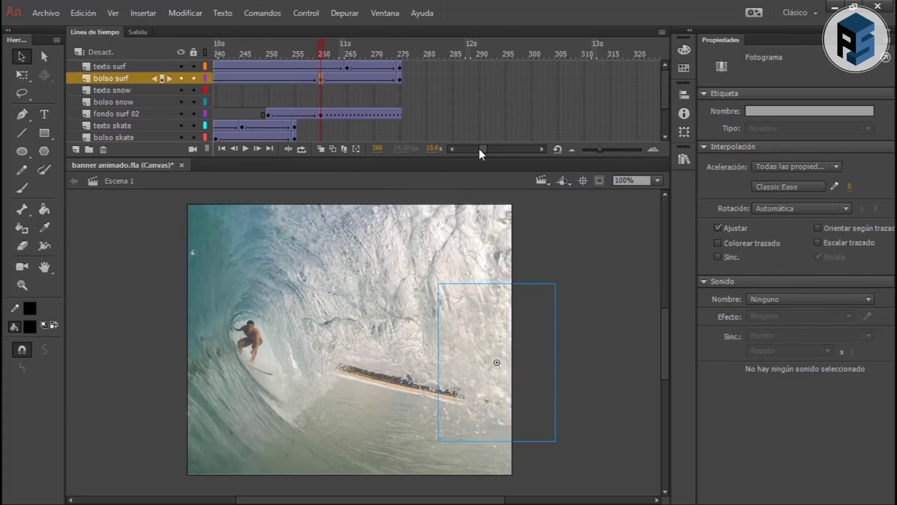
pyautogui.moveTo(479, 150); pyautogui.dragTo(457, 150)
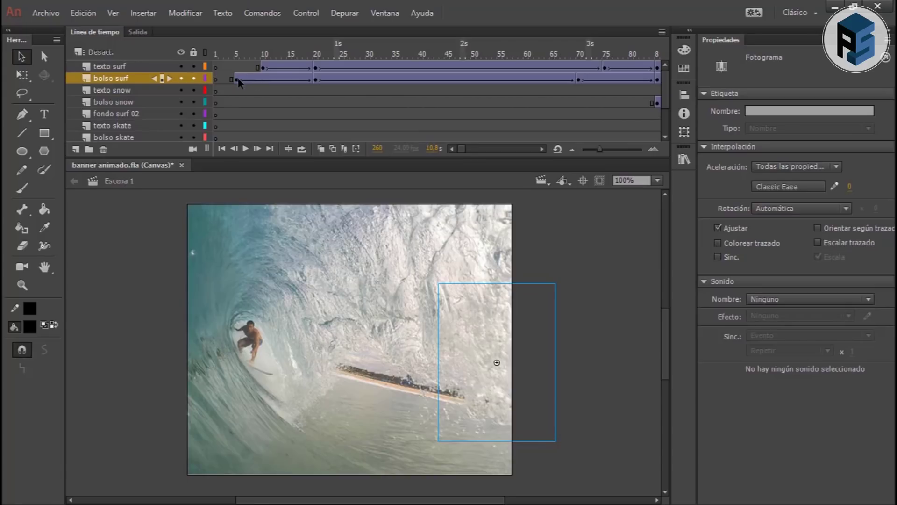
# - Copy the backpack's opening keyframe at frame 5 and paste it over frame 259
pyautogui.click(239, 80)
pyautogui.rightClick(237, 79)
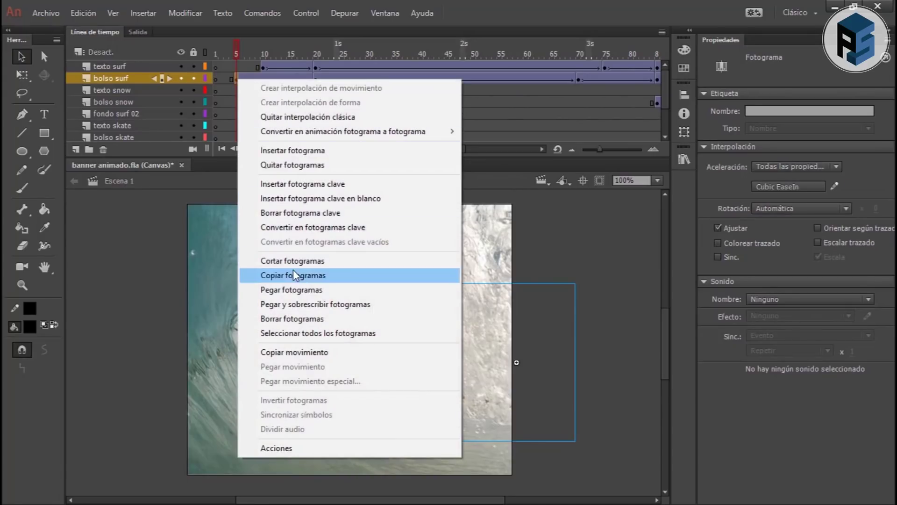
pyautogui.click(320, 276)
pyautogui.click(497, 149)
pyautogui.click(237, 80)
pyautogui.rightClick(236, 79)
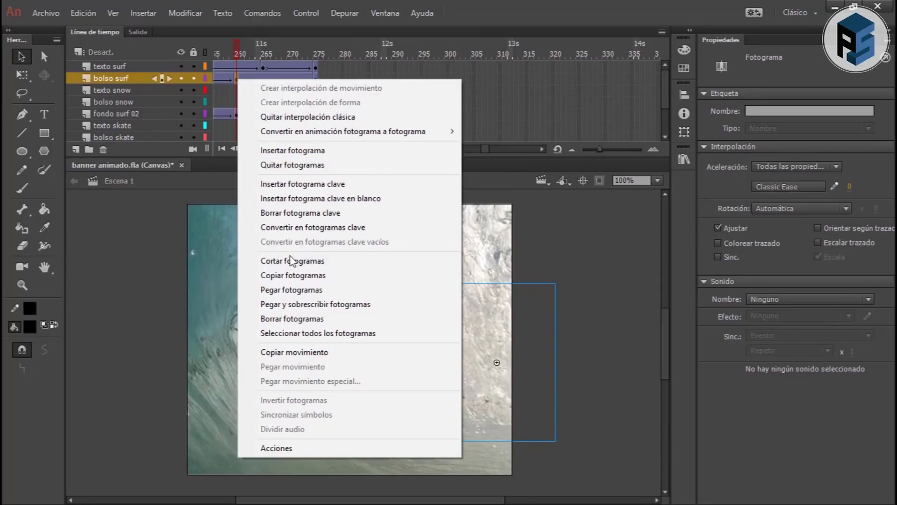
pyautogui.click(322, 304)
pyautogui.click(465, 150)
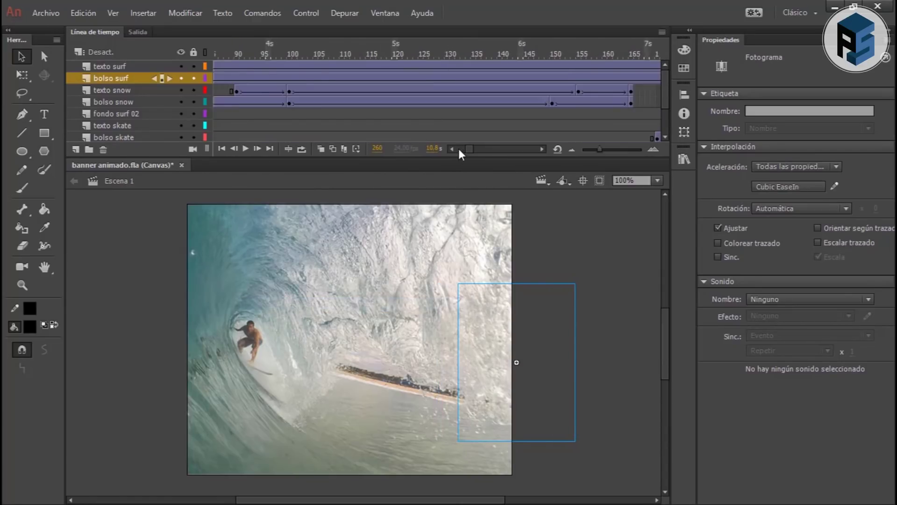
# - Copy the backpack's frame 20 keyframe over frame 275 and check the new tween
pyautogui.click(319, 81)
pyautogui.rightClick(317, 80)
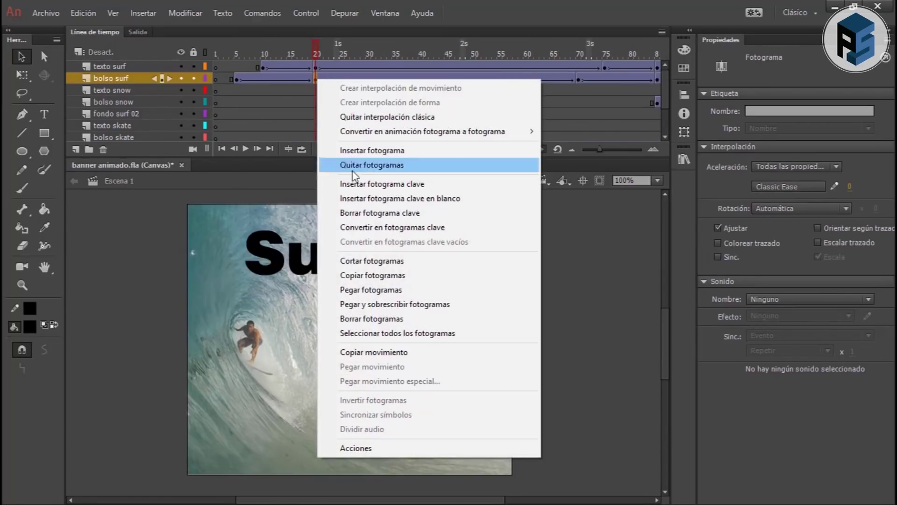
pyautogui.click(374, 276)
pyautogui.click(481, 149)
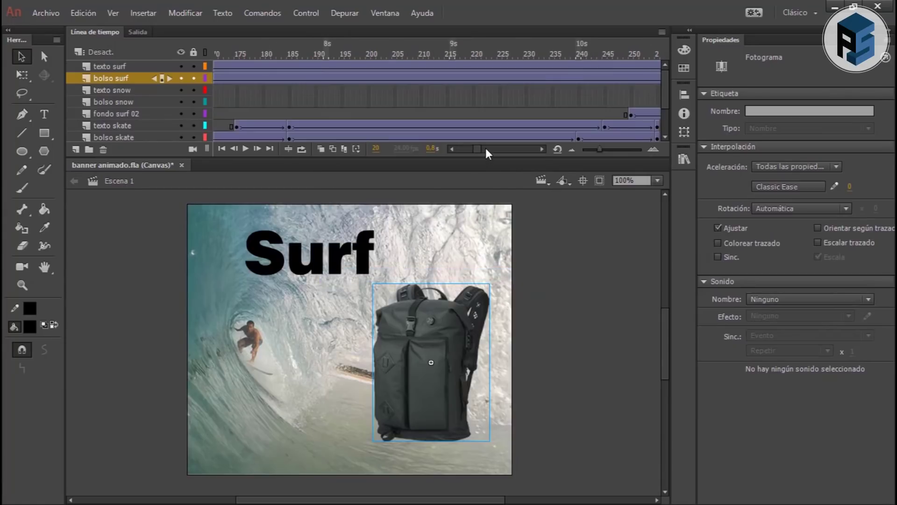
pyautogui.click(315, 80)
pyautogui.rightClick(315, 80)
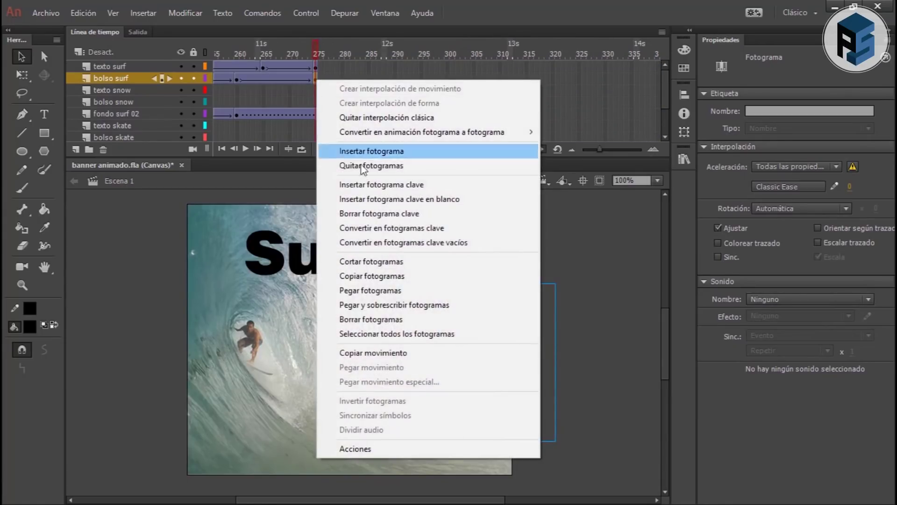
pyautogui.click(384, 305)
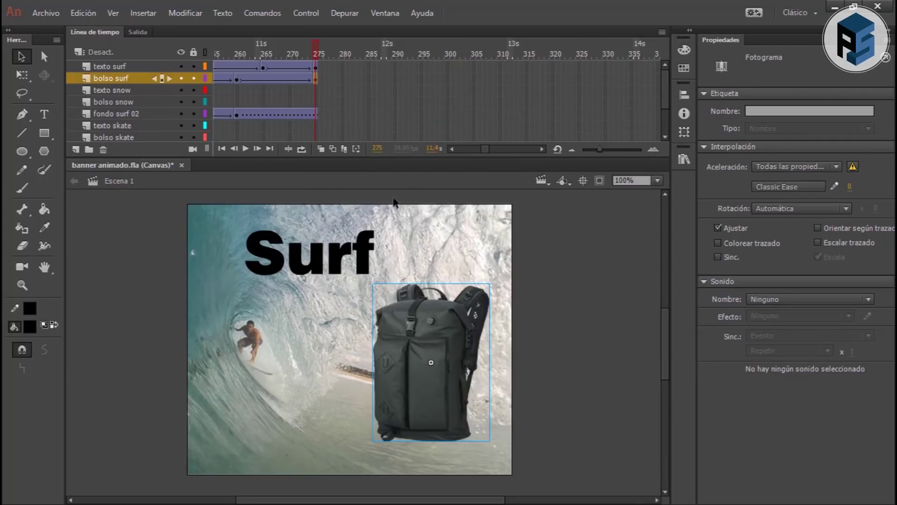
pyautogui.click(452, 149)
pyautogui.click(321, 80)
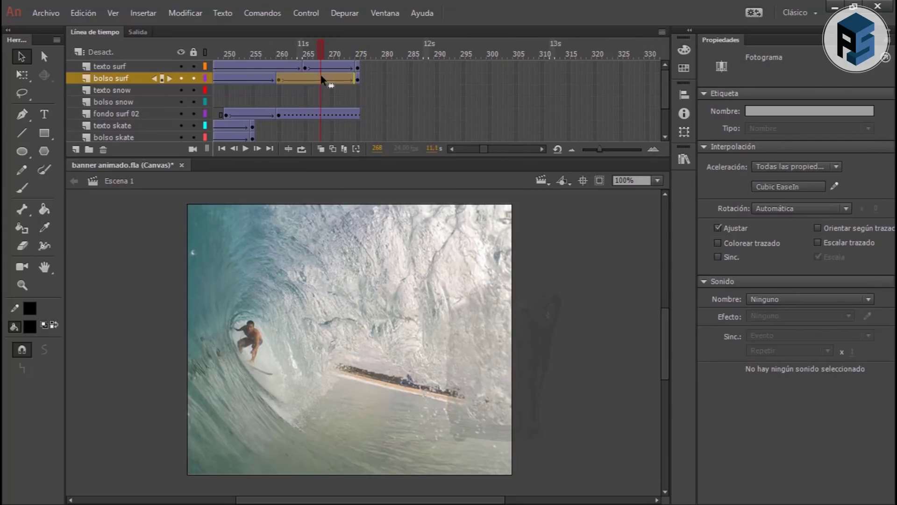
pyautogui.click(451, 149)
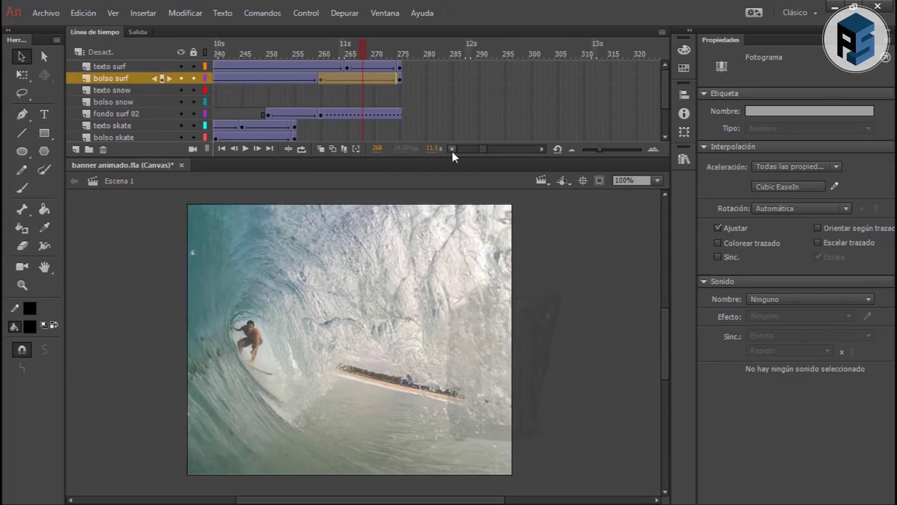
pyautogui.click(259, 55)
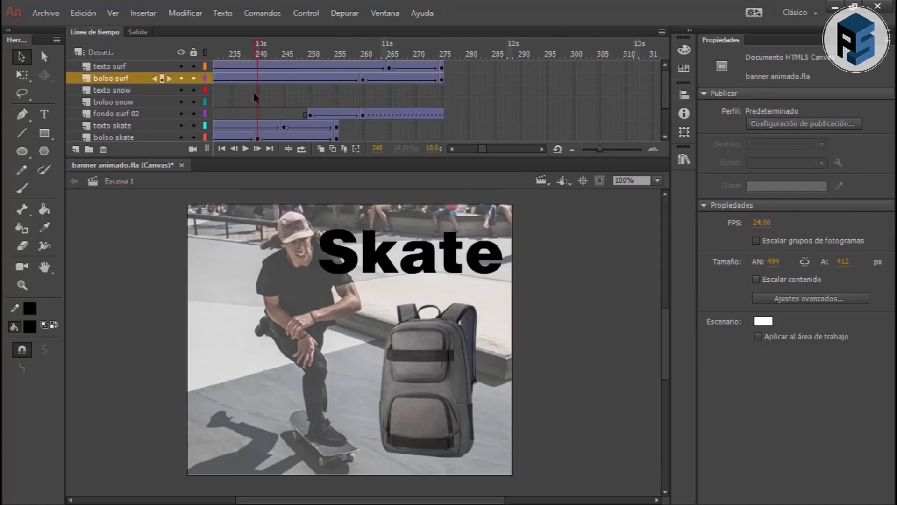
# - Play the surf loop, then check frame 275 on the texto surf and fondo surf 02 layers
pyautogui.click(245, 149)
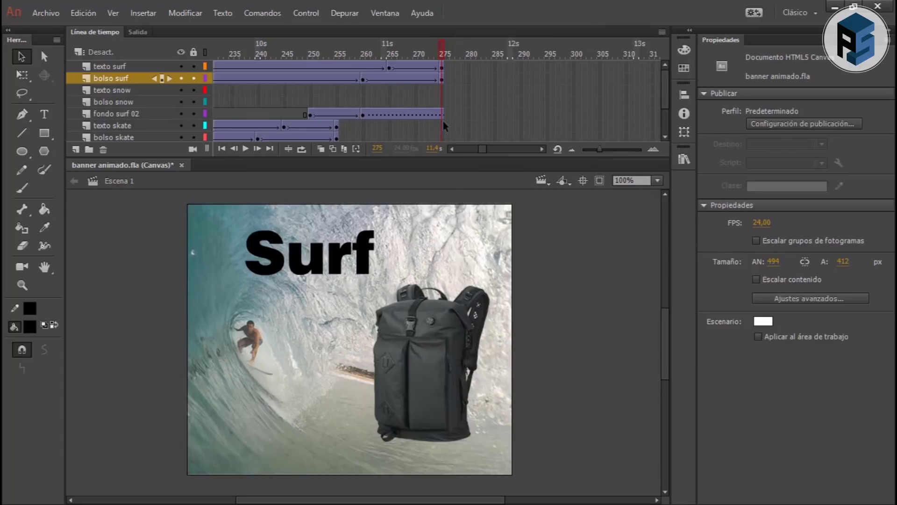
pyautogui.click(441, 67)
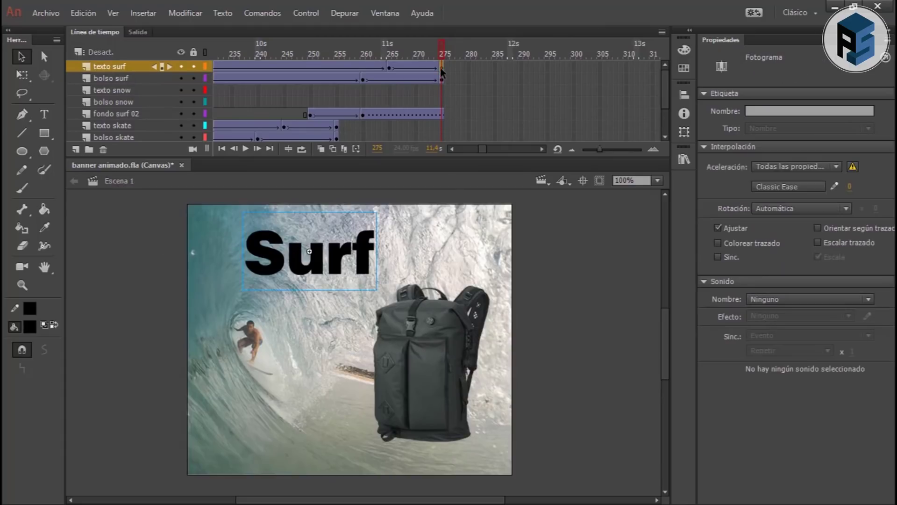
pyautogui.click(443, 112)
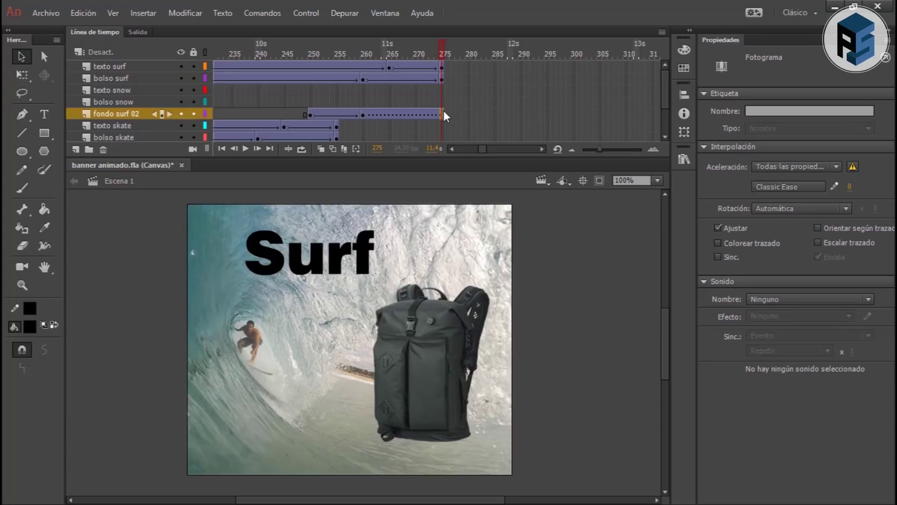
# - Review the opening frames around frame 20, then bring up frame 275's options on bolso surf
pyautogui.click(335, 78)
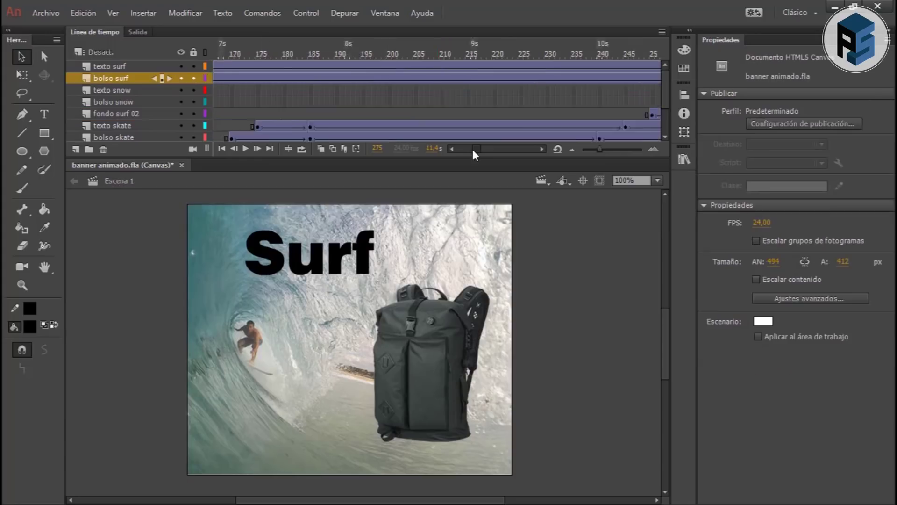
pyautogui.hscroll(-10, 335, 85)
pyautogui.click(316, 67)
pyautogui.moveTo(315, 53)
pyautogui.mouseDown()
pyautogui.moveTo(343, 54)
pyautogui.moveTo(319, 54)
pyautogui.mouseUp()
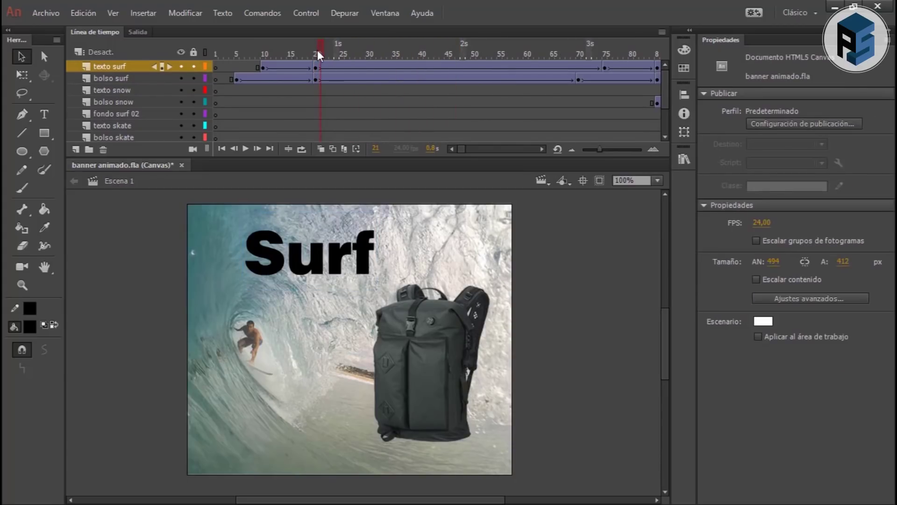
pyautogui.rightClick(418, 85)
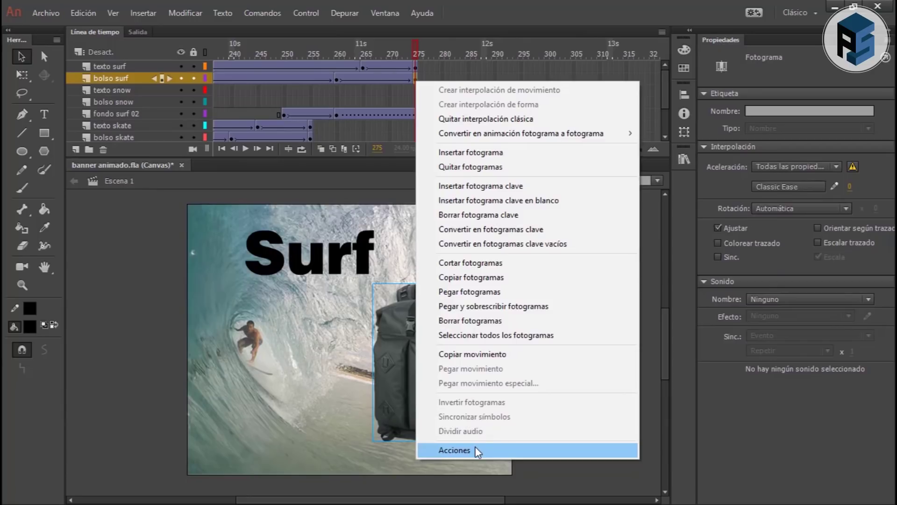
# - In Acciones, start the wizard with Go to frame number and Play on This timeline
pyautogui.click(476, 451)
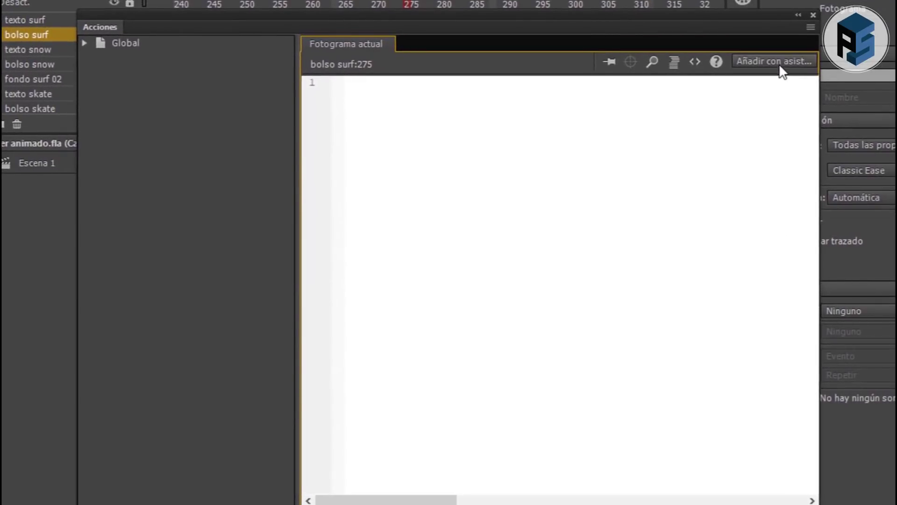
pyautogui.click(778, 61)
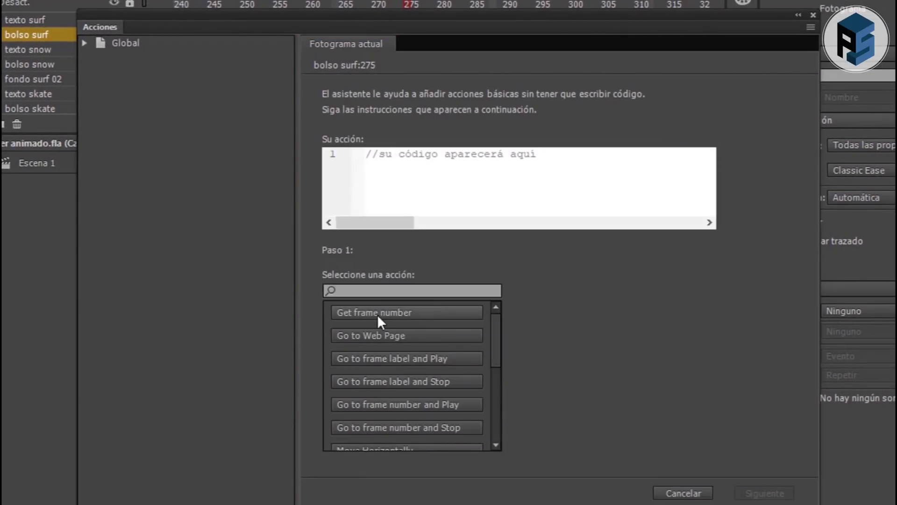
pyautogui.moveTo(492, 338); pyautogui.dragTo(490, 349)
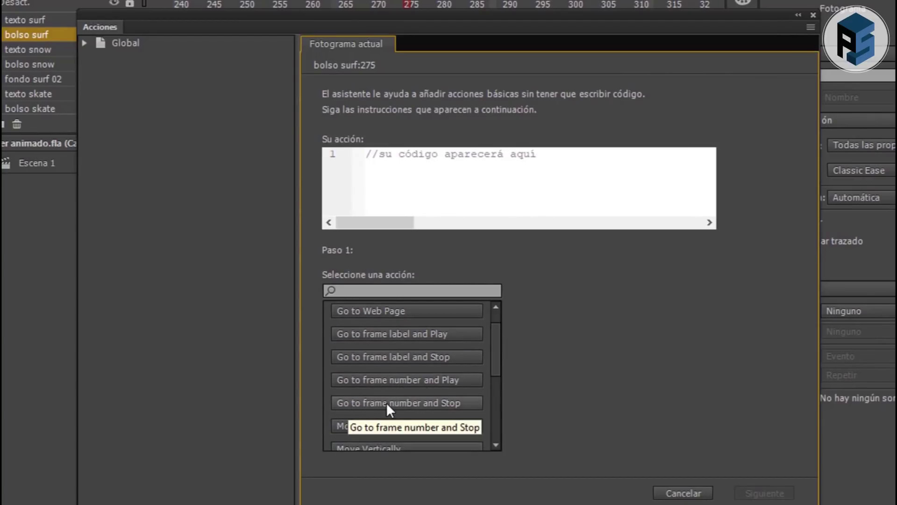
pyautogui.click(396, 380)
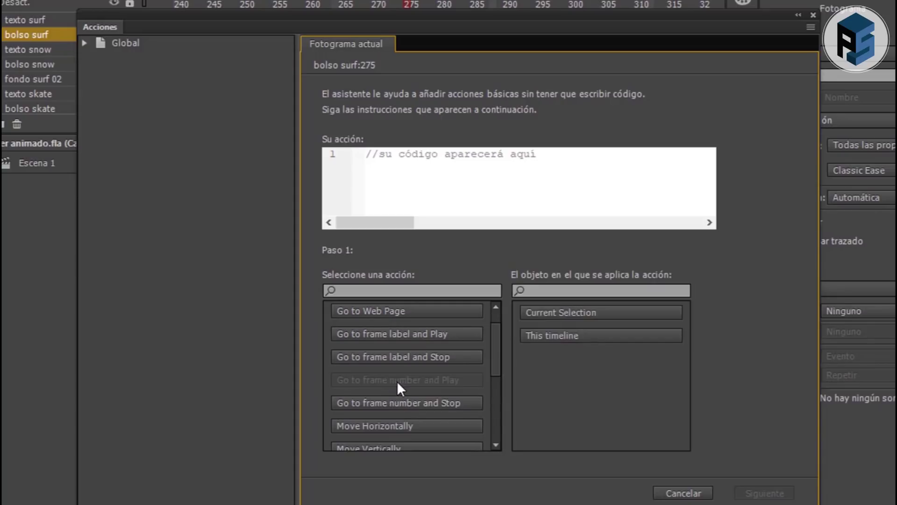
pyautogui.click(559, 336)
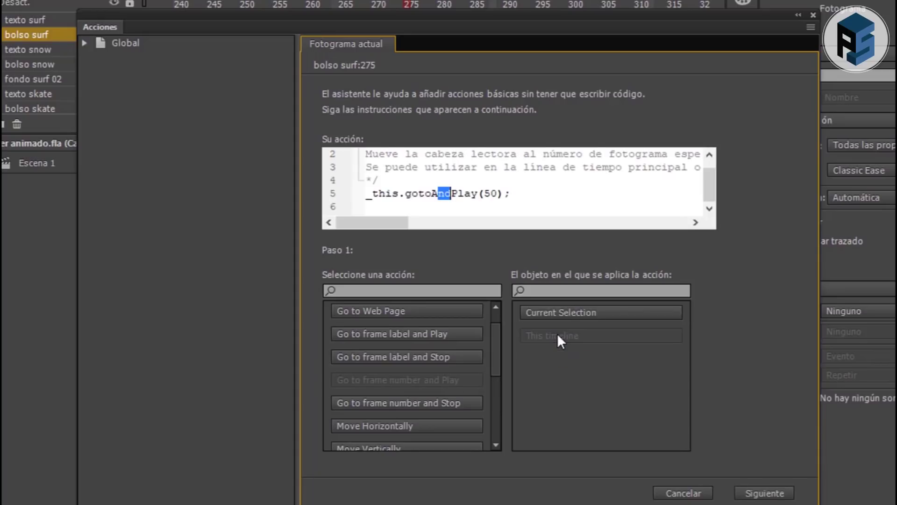
# - Change the target frame from 50 to 20, trigger With this frame, and insert the code
pyautogui.moveTo(497, 194); pyautogui.dragTo(485, 194)
pyautogui.write('20')
pyautogui.click(762, 493)
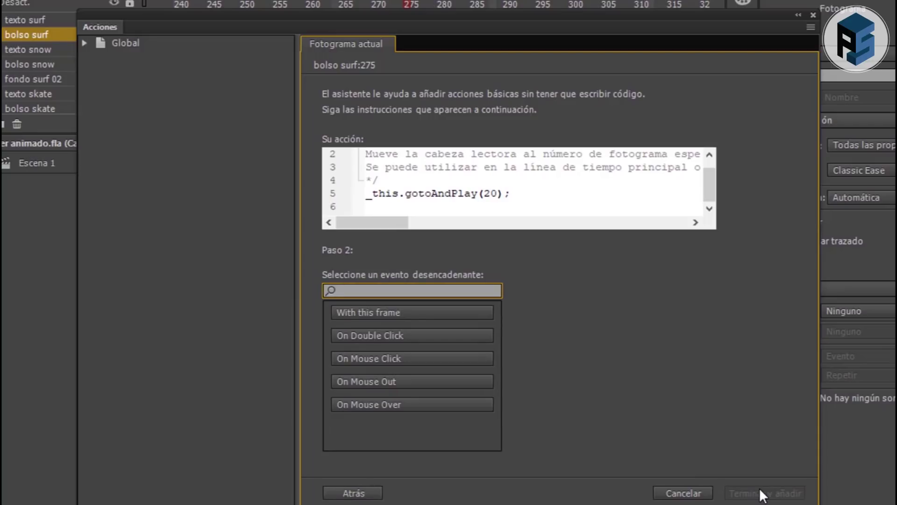
pyautogui.click(420, 312)
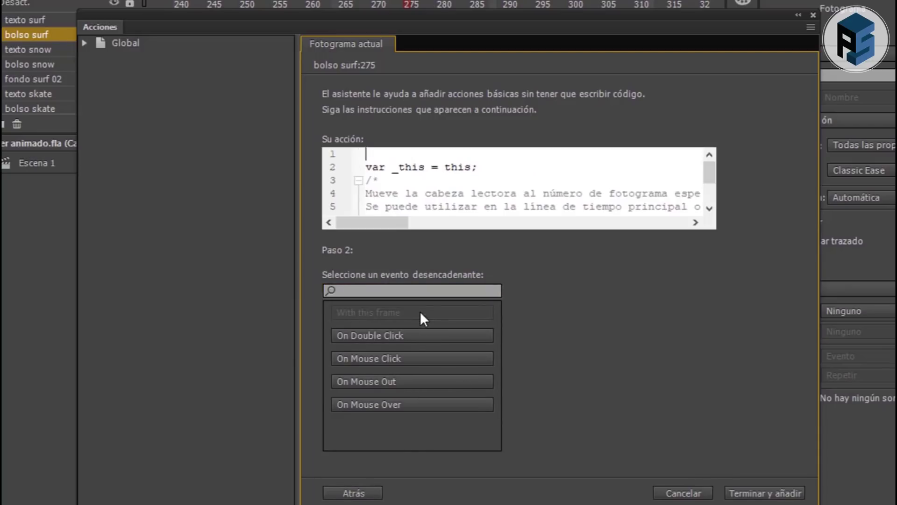
pyautogui.click(766, 494)
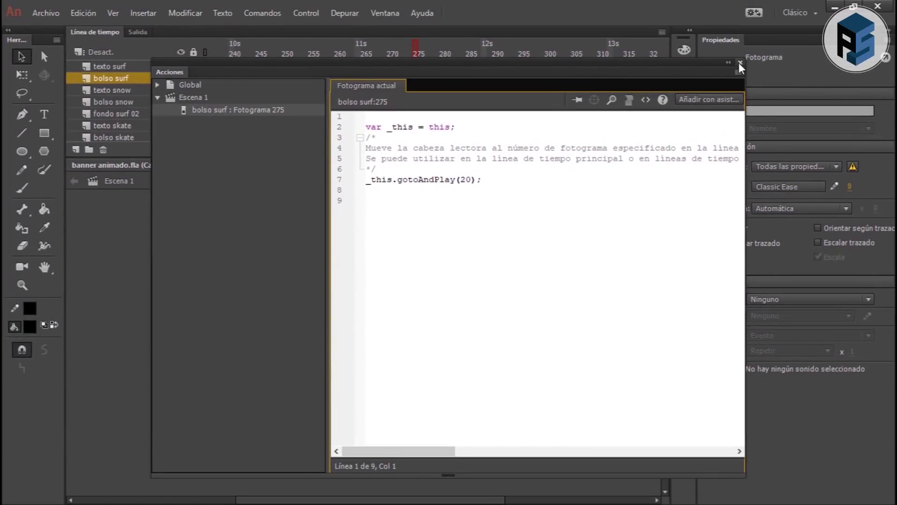
pyautogui.click(740, 62)
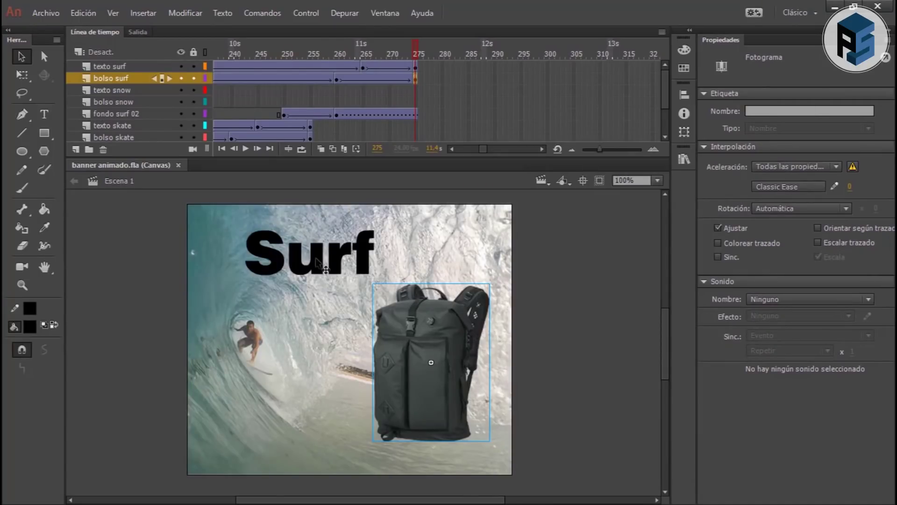
# - Publish the banner as HTML5 Canvas with Archivo > Publicar
pyautogui.click(46, 13)
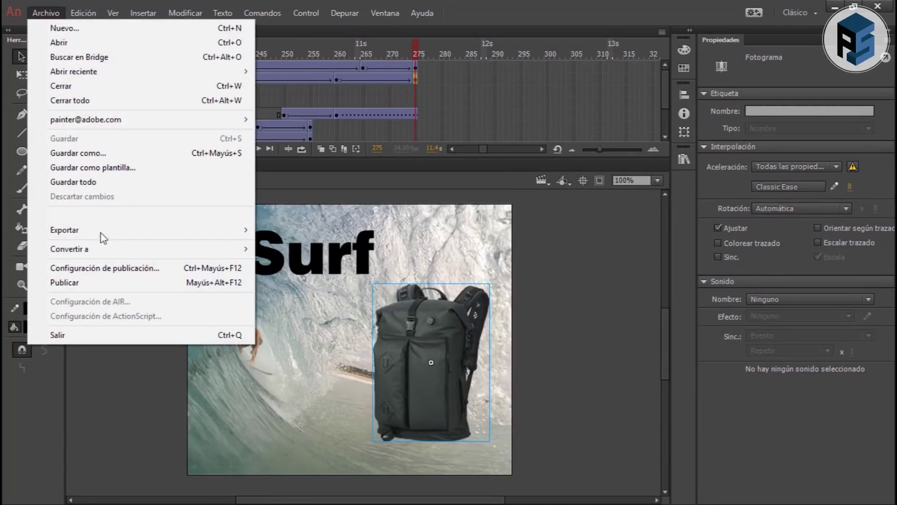
pyautogui.click(112, 282)
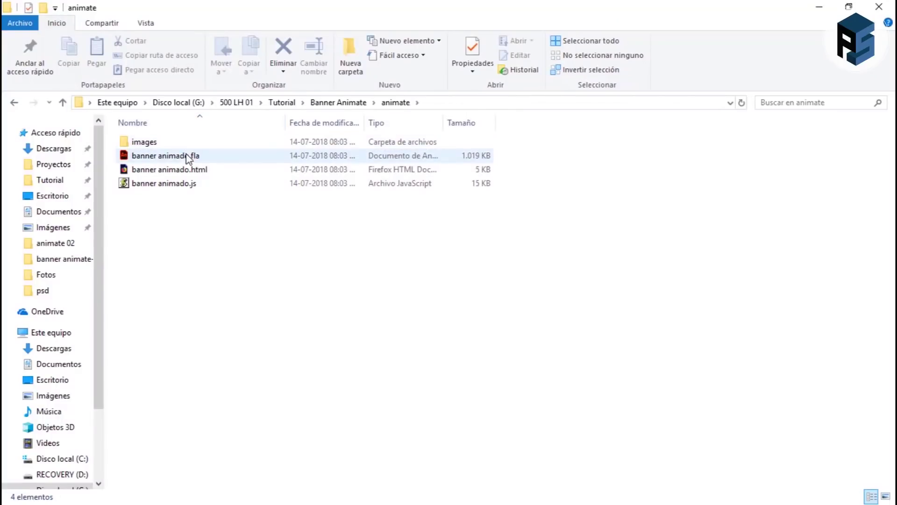
pyautogui.moveTo(165, 155)
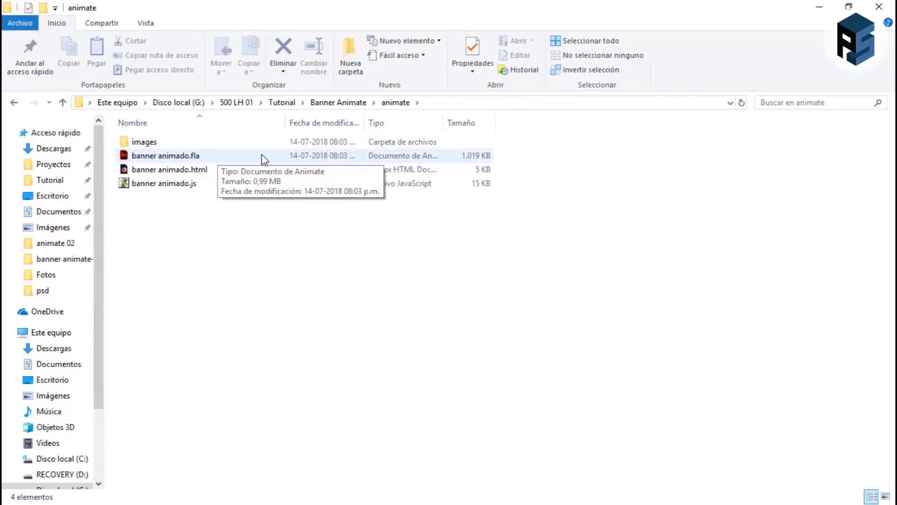
# - Open the published banner animado.html in Firefox
pyautogui.rightClick(214, 174)
pyautogui.click(186, 173)
pyautogui.rightClick(186, 173)
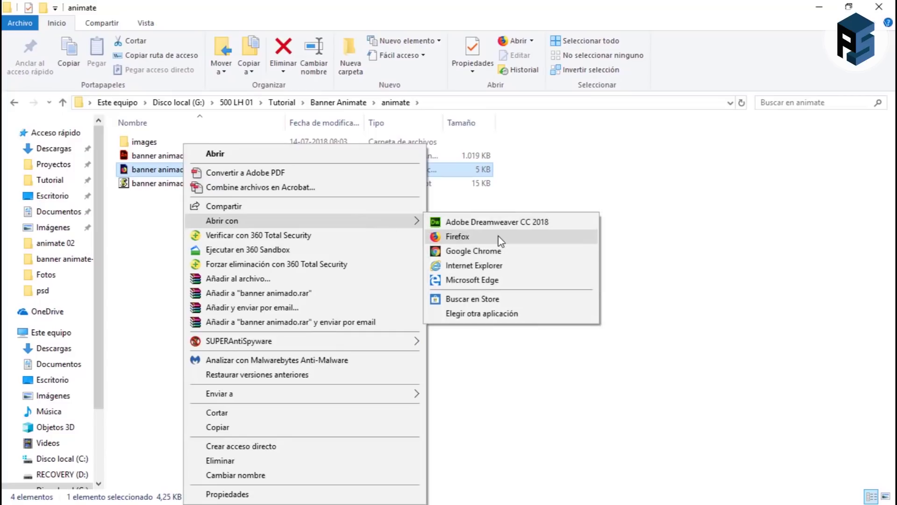
pyautogui.click(498, 237)
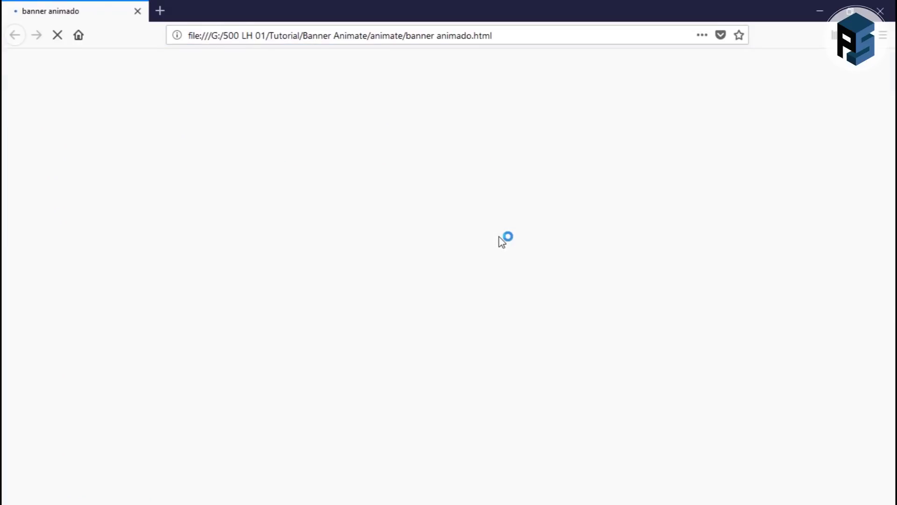